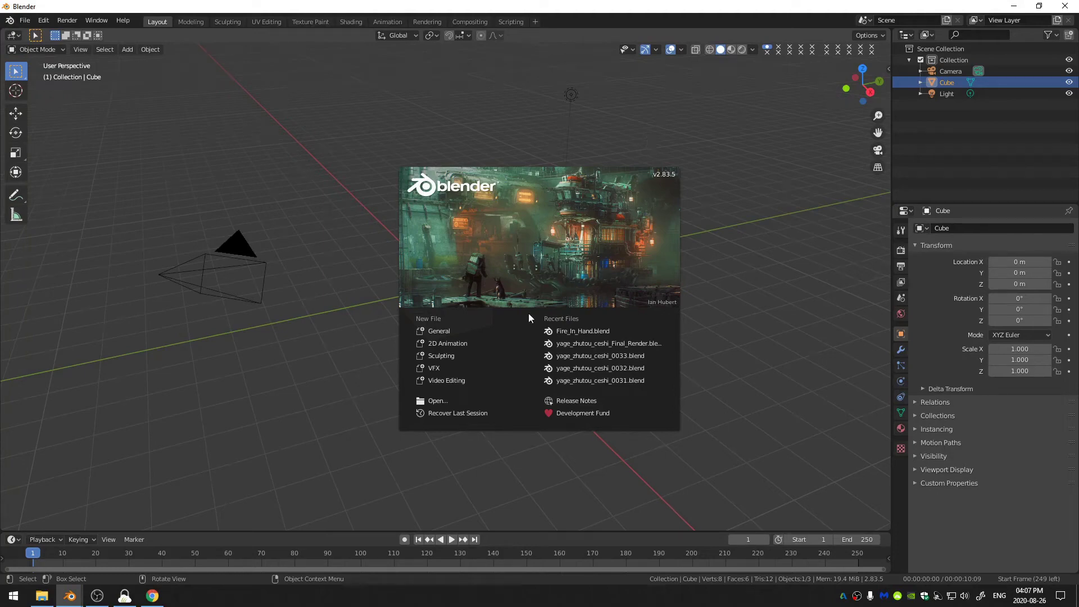
Step: Create a new Video Editing project and add the movie Bluetooth_Helmet_0002.MOV to the sequencer at frame 1
{"action": "left_click", "coordinate": [428, 382]}
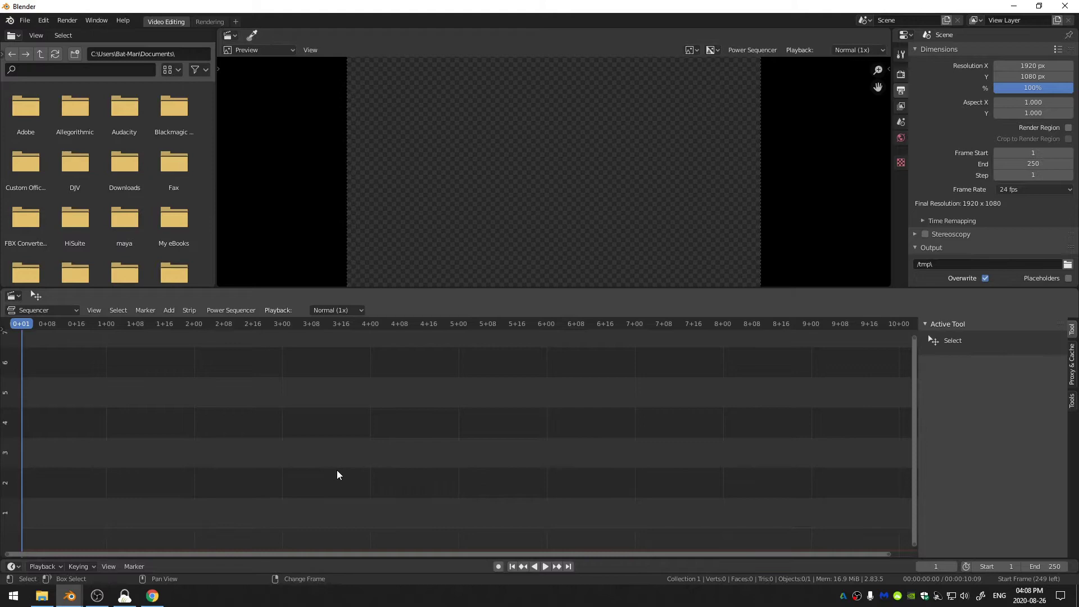
{"action": "key", "text": "shift+a"}
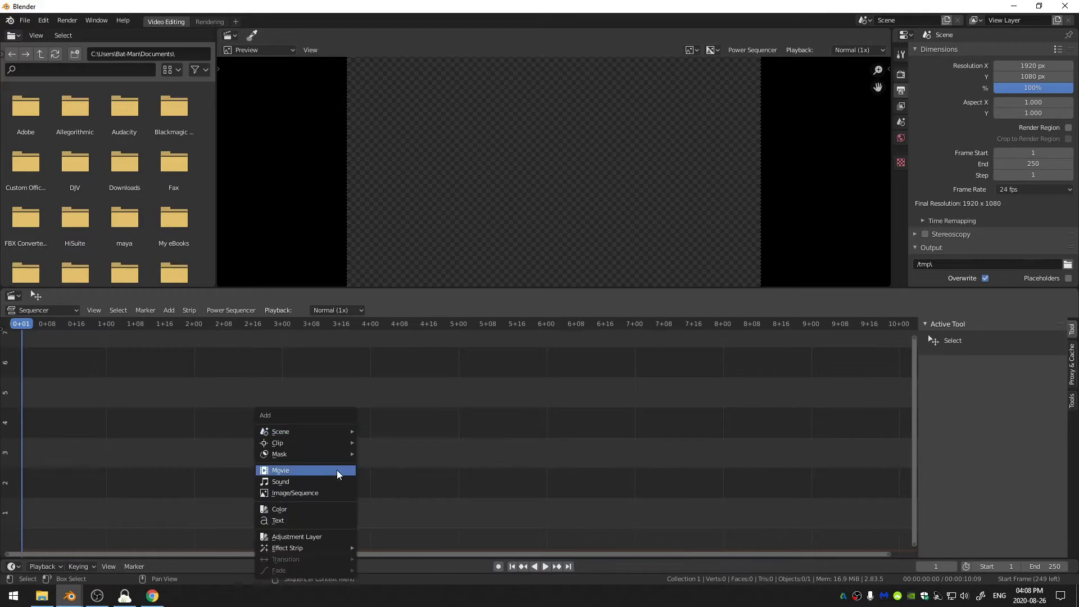
{"action": "left_click", "coordinate": [278, 470]}
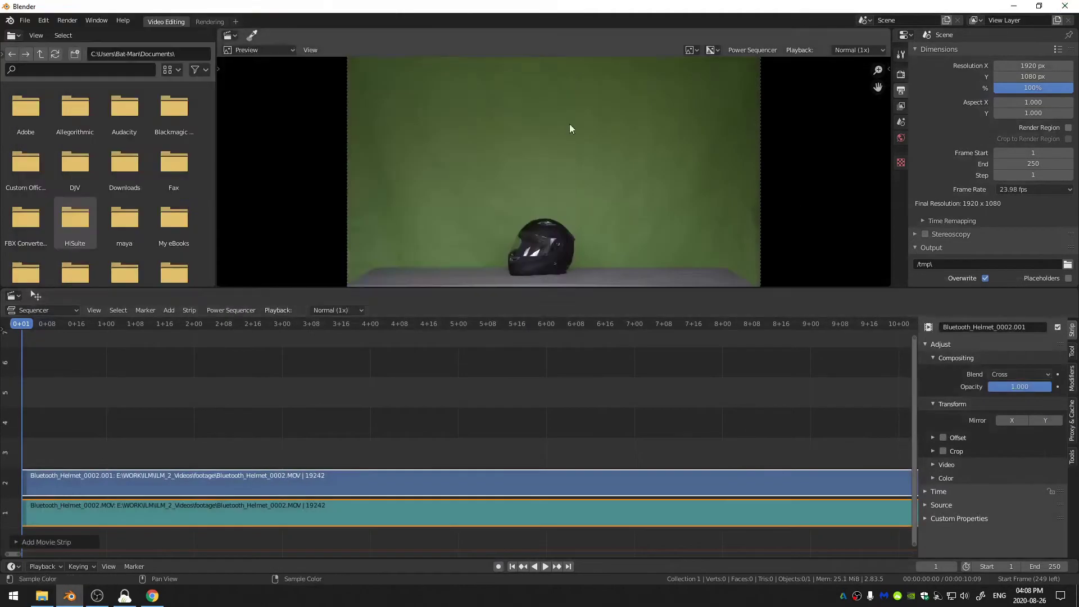
Step: Locate the beginning of the wanted section in the helmet footage and set the scene's start frame to 792
{"action": "left_click_drag", "start_coordinate": [75, 324], "coordinate": [708, 370]}
{"action": "scroll", "coordinate": [641, 400], "scroll_direction": "down", "scroll_amount": 3}
{"action": "middle_click_drag", "start_coordinate": [641, 400], "coordinate": [403, 391], "text": "ctrl"}
{"action": "left_click_drag", "start_coordinate": [407, 320], "coordinate": [660, 332]}
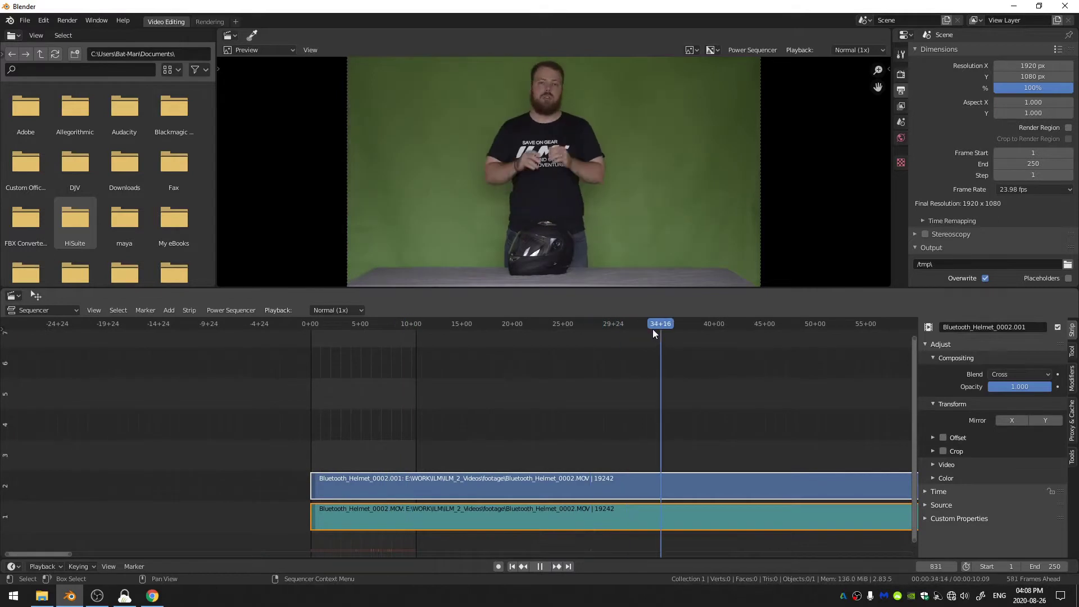
{"action": "key", "text": "space"}
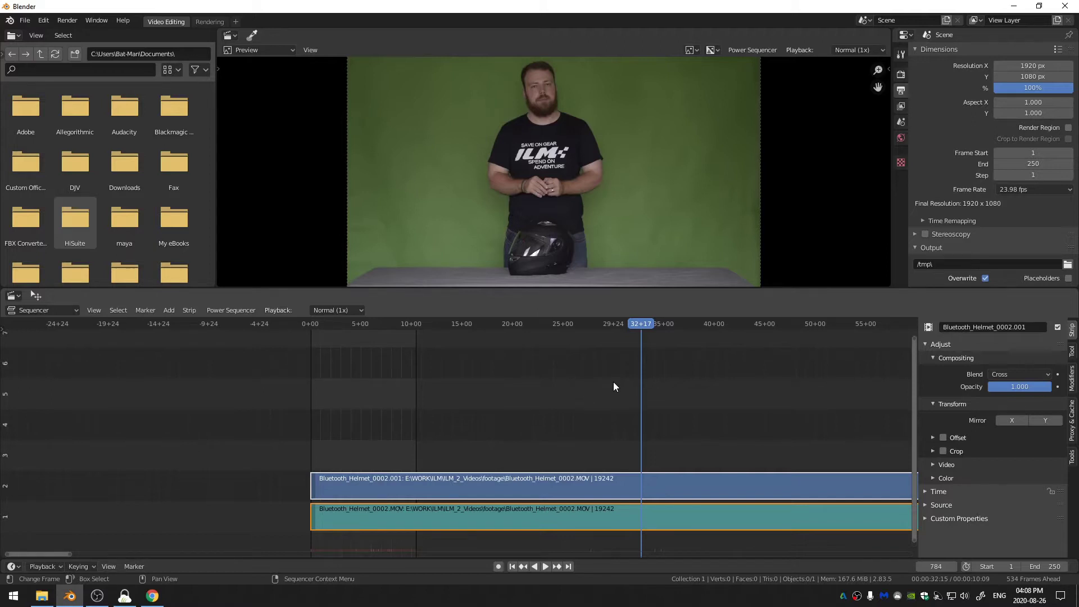
{"action": "left_click", "coordinate": [644, 326]}
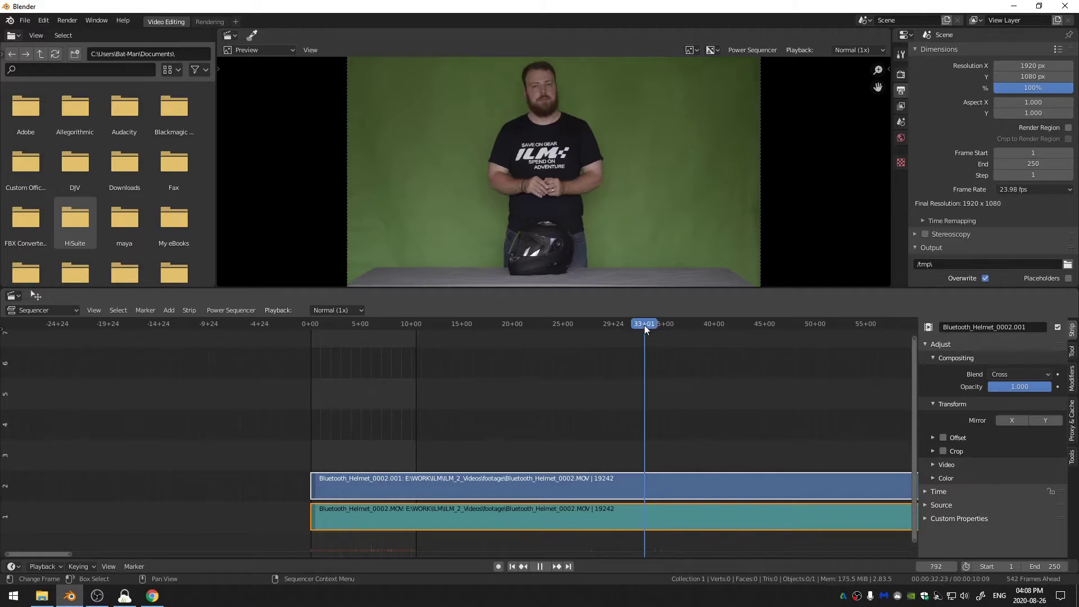
{"action": "left_click", "coordinate": [934, 566]}
{"action": "double_click", "coordinate": [988, 568]}
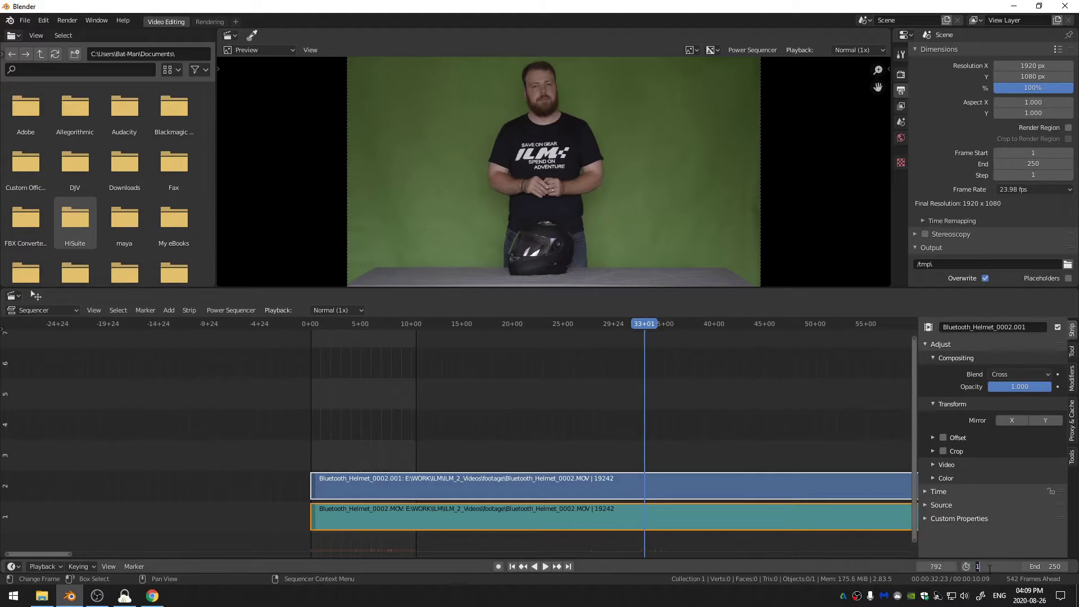
{"action": "type", "text": "792"}
{"action": "key", "text": "Return"}
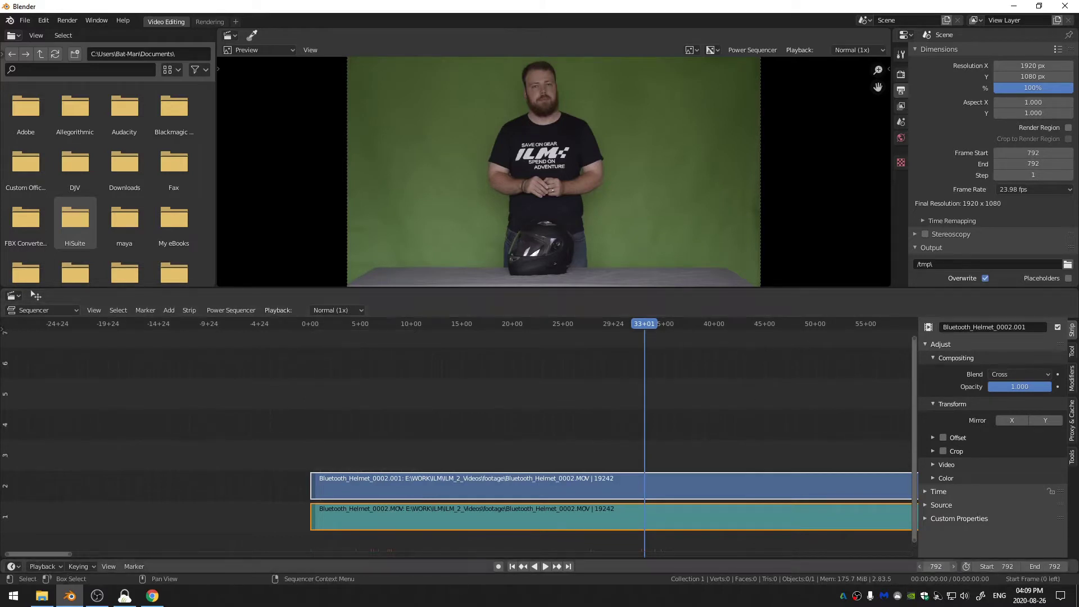
Step: Move the playhead to frame 892, make it the scene's end frame, and scrub back through the range
{"action": "left_click", "coordinate": [935, 566]}
{"action": "type", "text": "892"}
{"action": "key", "text": "Return"}
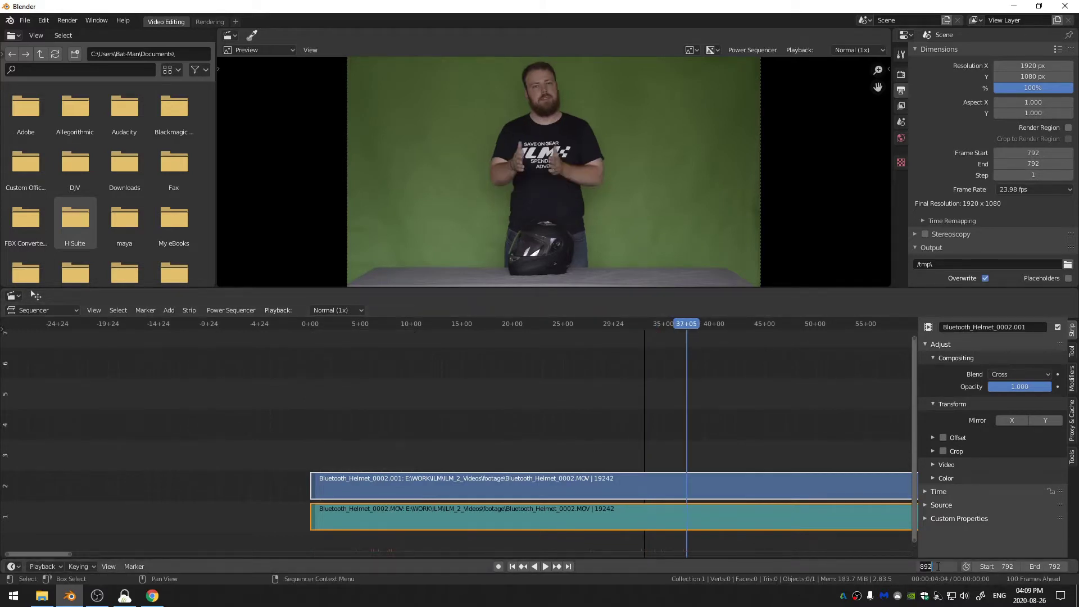
{"action": "key", "text": "ctrl+End"}
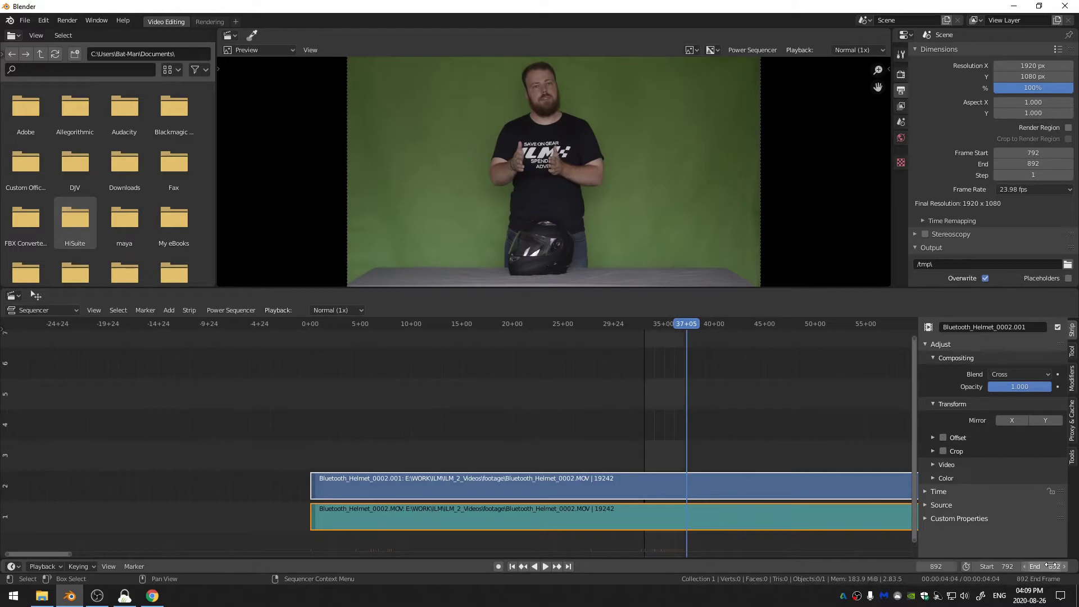
{"action": "left_click", "coordinate": [1051, 565]}
{"action": "left_click", "coordinate": [684, 327]}
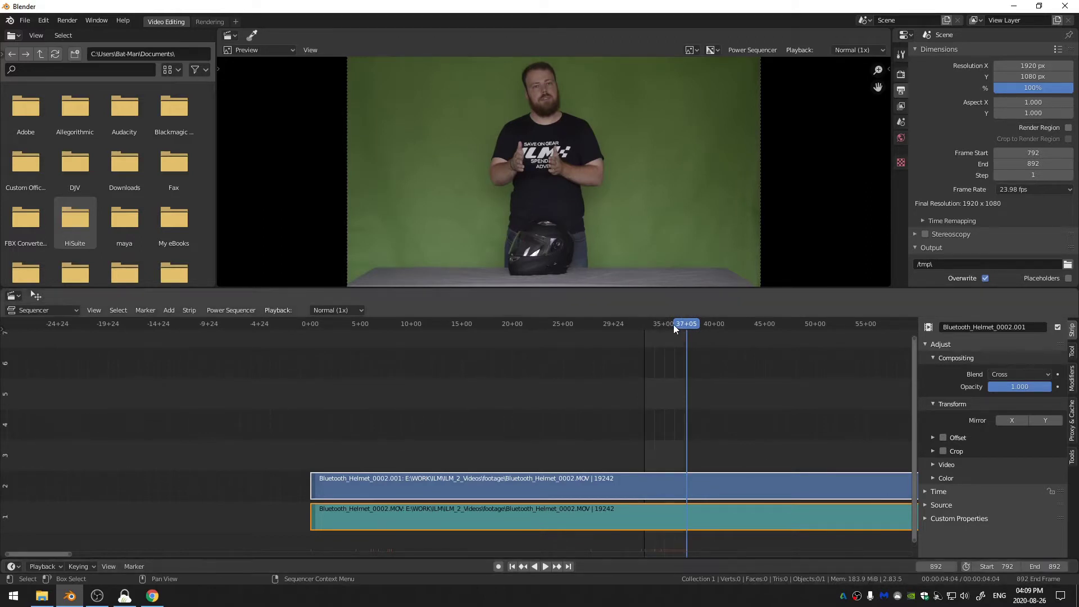
{"action": "left_click_drag", "start_coordinate": [689, 322], "coordinate": [665, 326]}
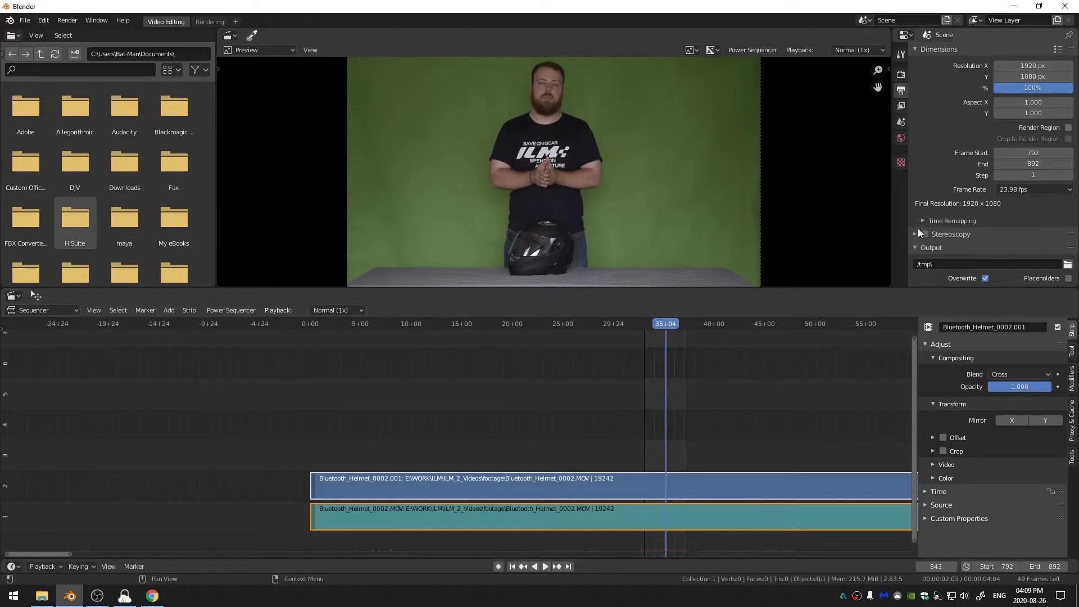
Step: Set the output folder to E:\tutorials\BLENDER TUTORIALS\How To Green Screen\Plate\, keep the PNG format, and render the frame range as an animation
{"action": "left_click", "coordinate": [1066, 267]}
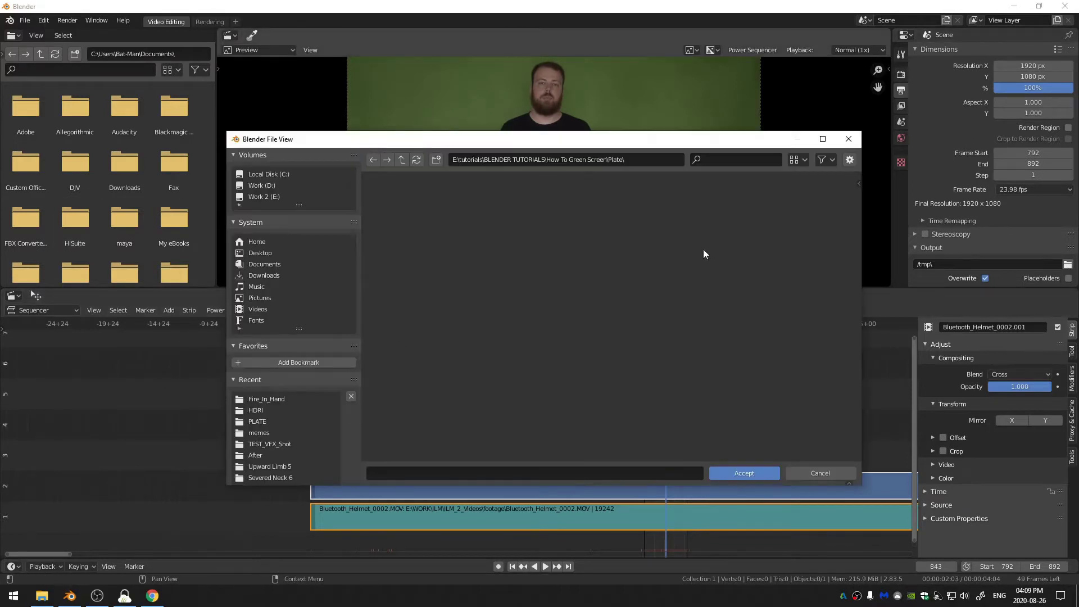
{"action": "left_click", "coordinate": [757, 473]}
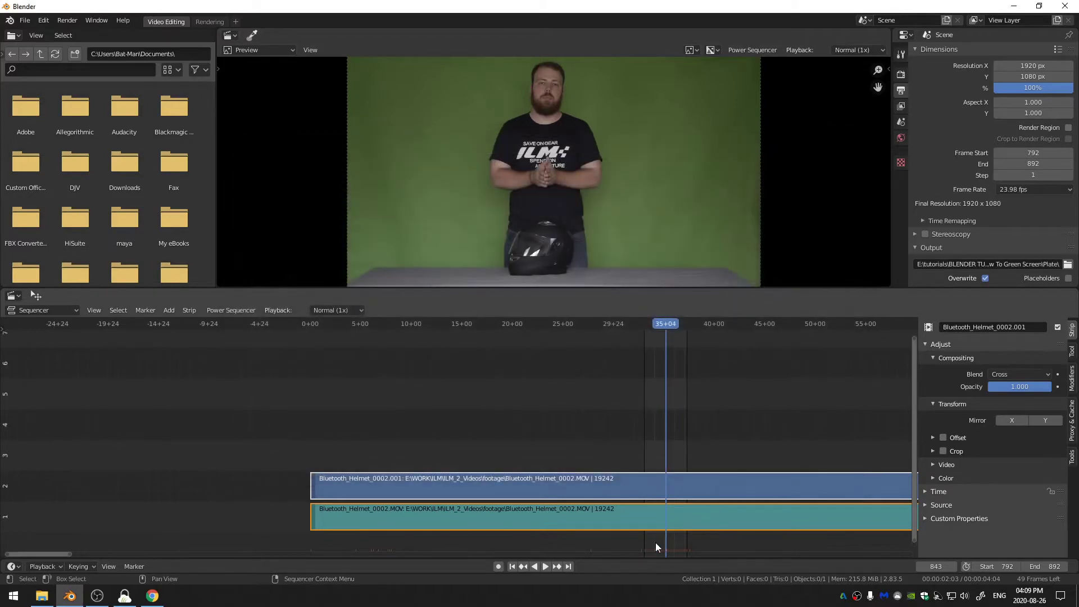
{"action": "scroll", "coordinate": [1024, 230], "scroll_direction": "down", "scroll_amount": 4}
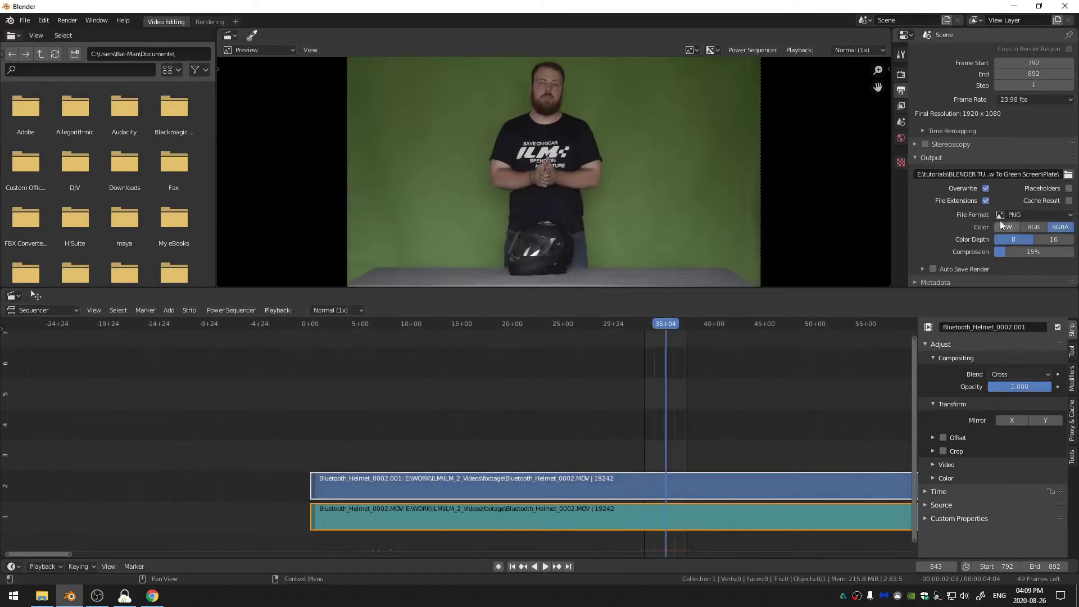
{"action": "left_click", "coordinate": [1025, 215]}
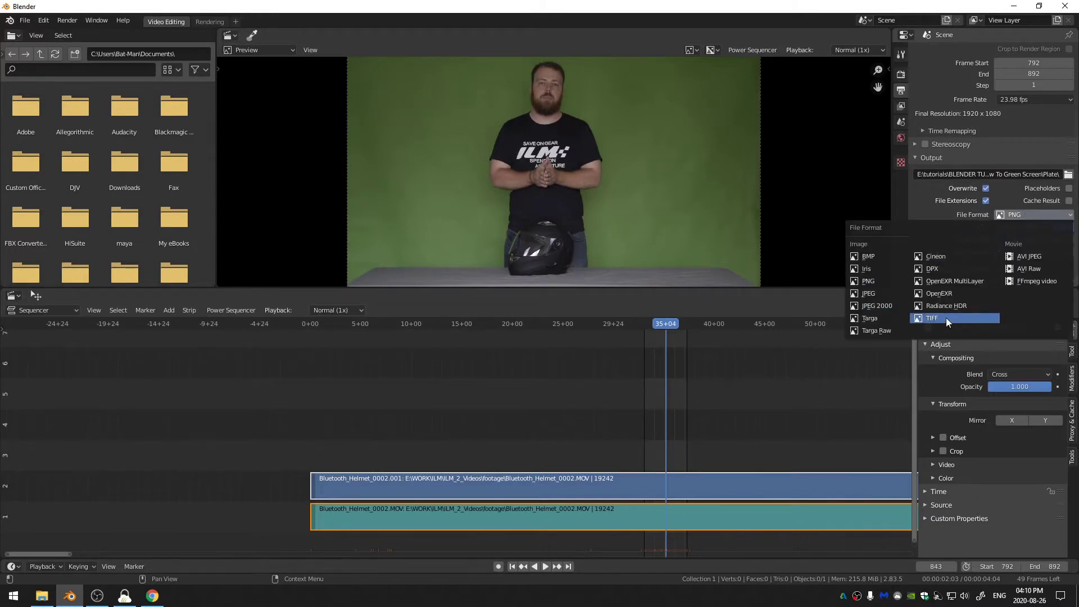
{"action": "left_click", "coordinate": [931, 214]}
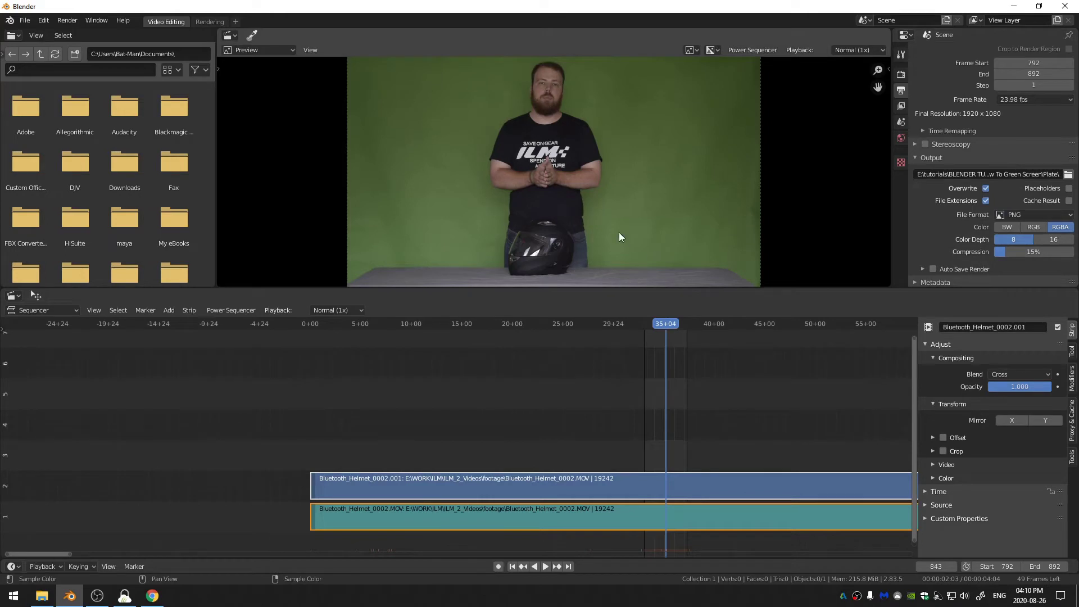
{"action": "key", "text": "ctrl"}
{"action": "key", "text": "ctrl+F12"}
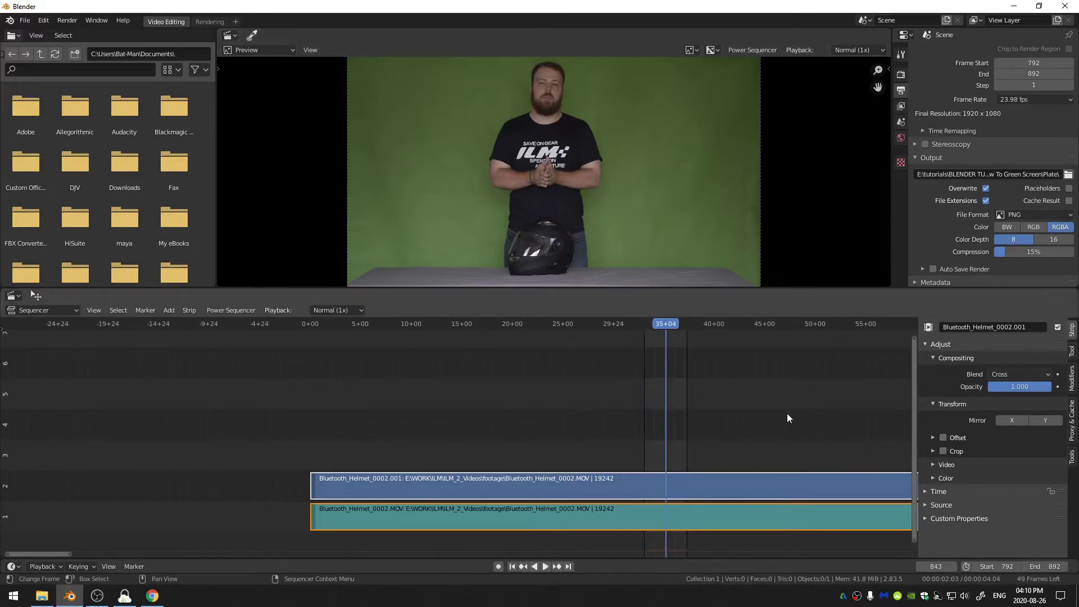
Step: Start a new project from the VFX template
{"action": "left_click", "coordinate": [26, 23]}
{"action": "mouse_move", "coordinate": [34, 47]}
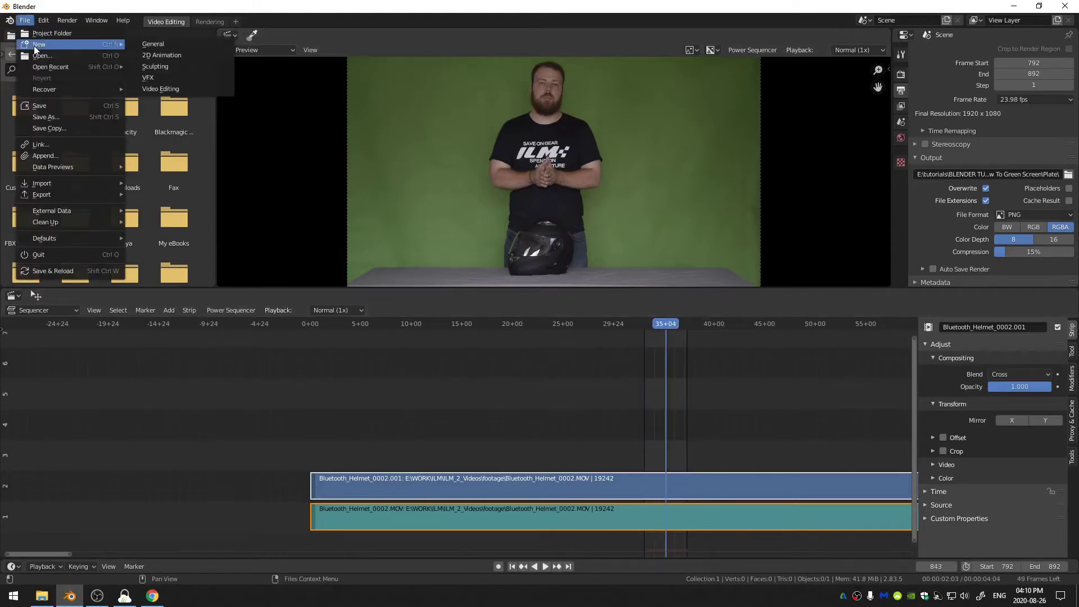
{"action": "left_click", "coordinate": [151, 78]}
{"action": "left_click", "coordinate": [554, 319]}
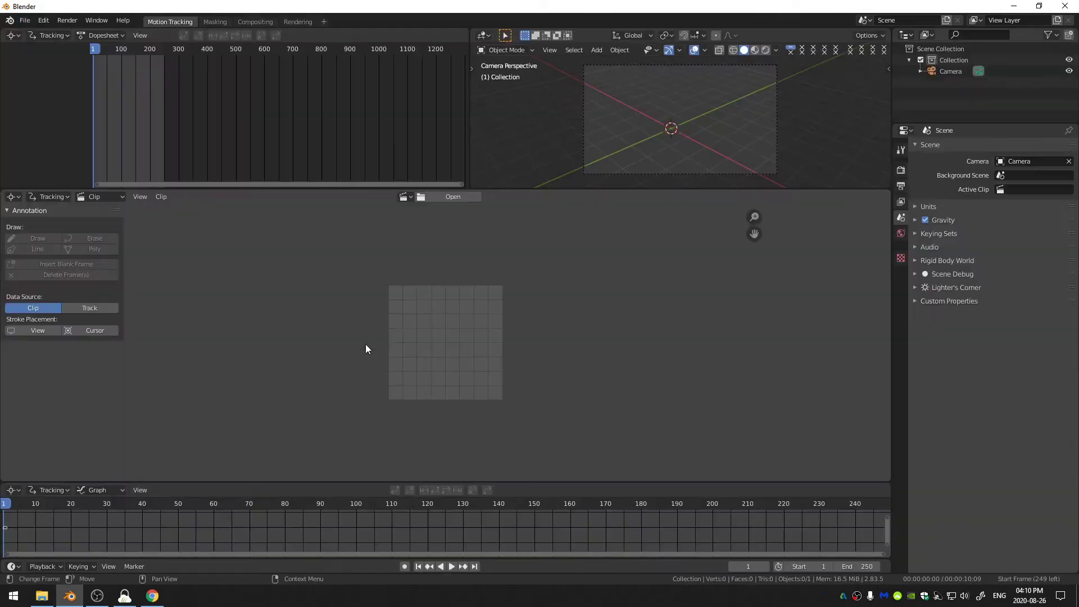
Step: Set the scene's output frame rate to 23.98 fps
{"action": "left_click", "coordinate": [900, 169]}
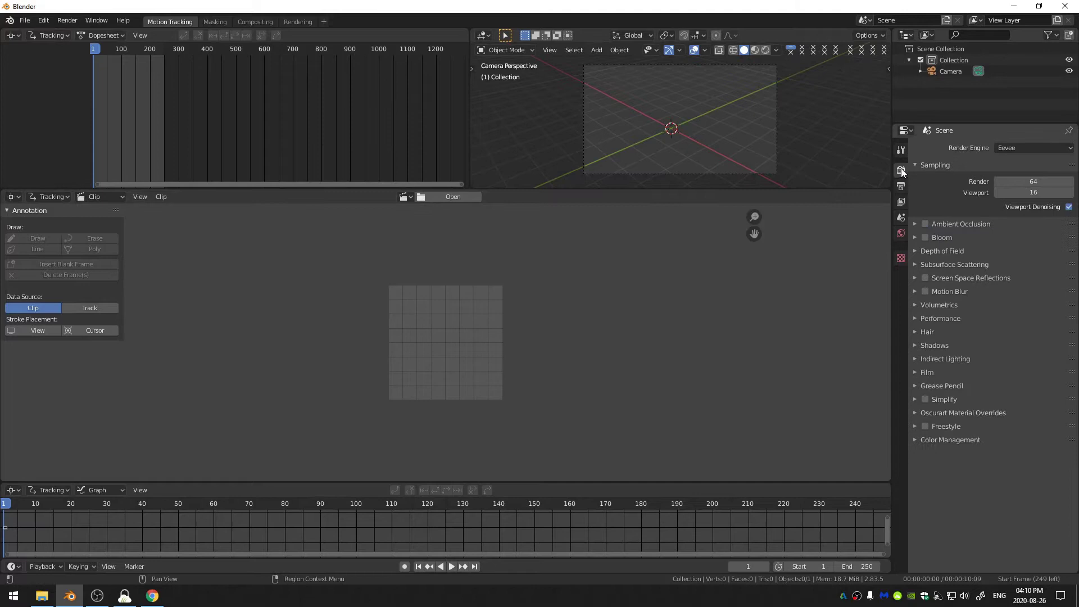
{"action": "left_click", "coordinate": [900, 185]}
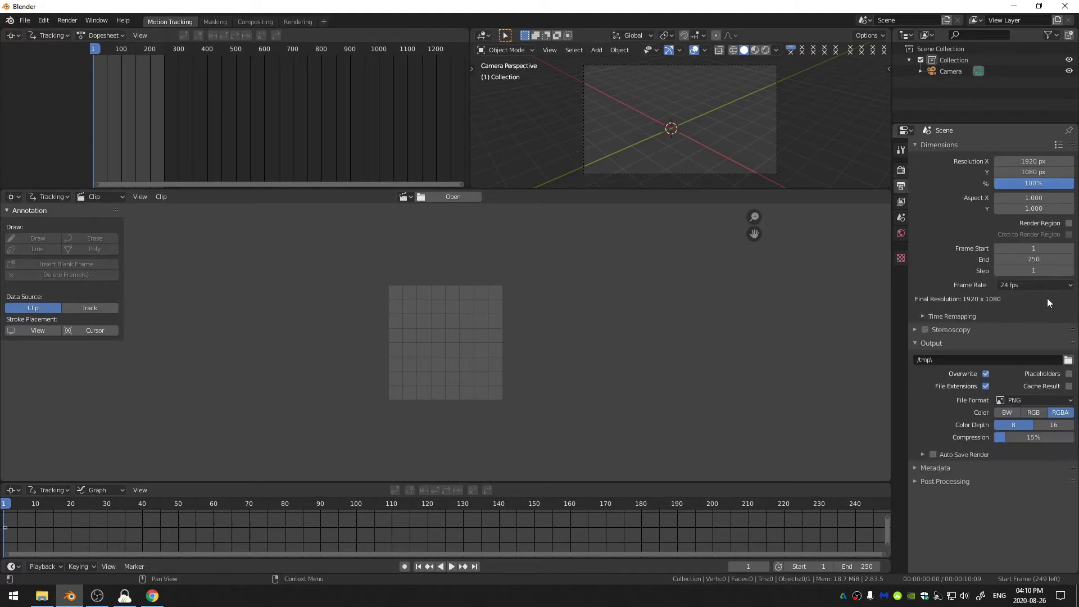
{"action": "left_click", "coordinate": [1019, 288]}
{"action": "left_click", "coordinate": [1029, 298]}
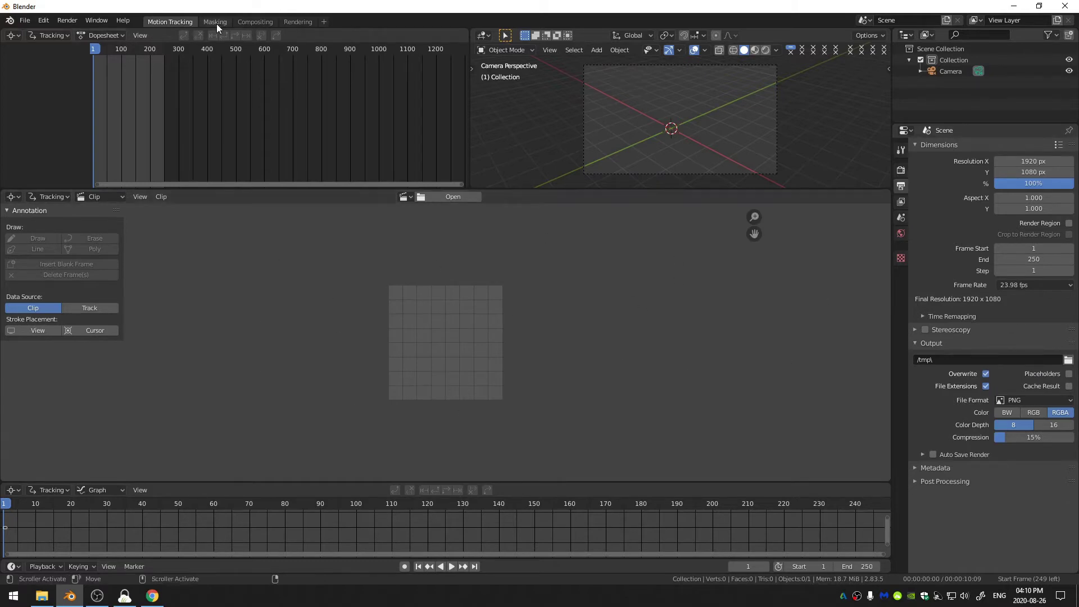
Step: In the Compositing workspace, change the Dope Sheet area to the Compositor and the main node area to the Image Editor
{"action": "left_click", "coordinate": [250, 22]}
{"action": "middle_click_drag", "start_coordinate": [317, 248], "coordinate": [398, 275]}
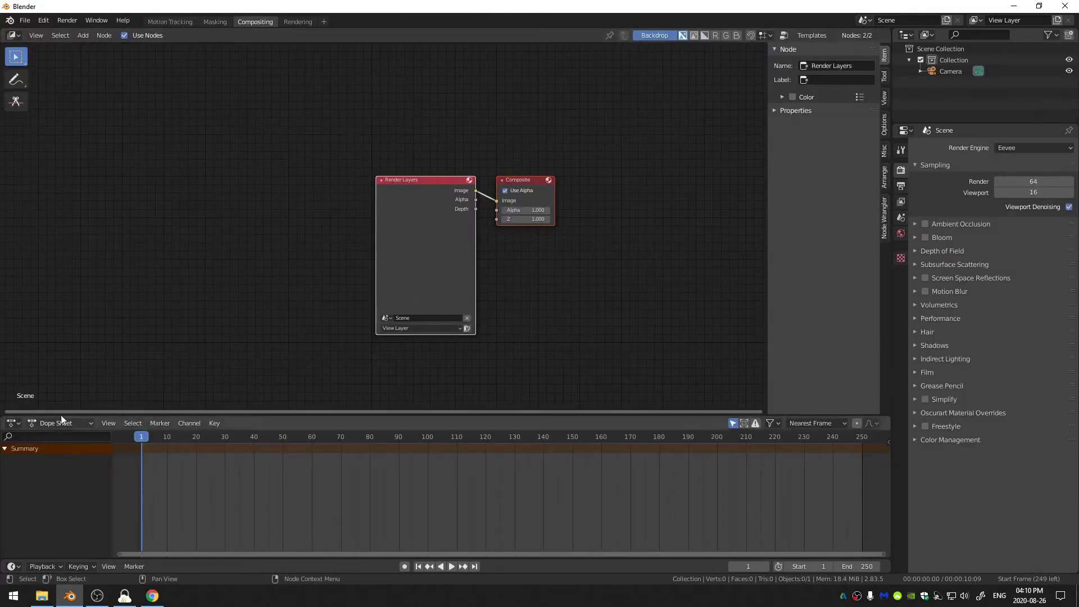
{"action": "left_click", "coordinate": [12, 423]}
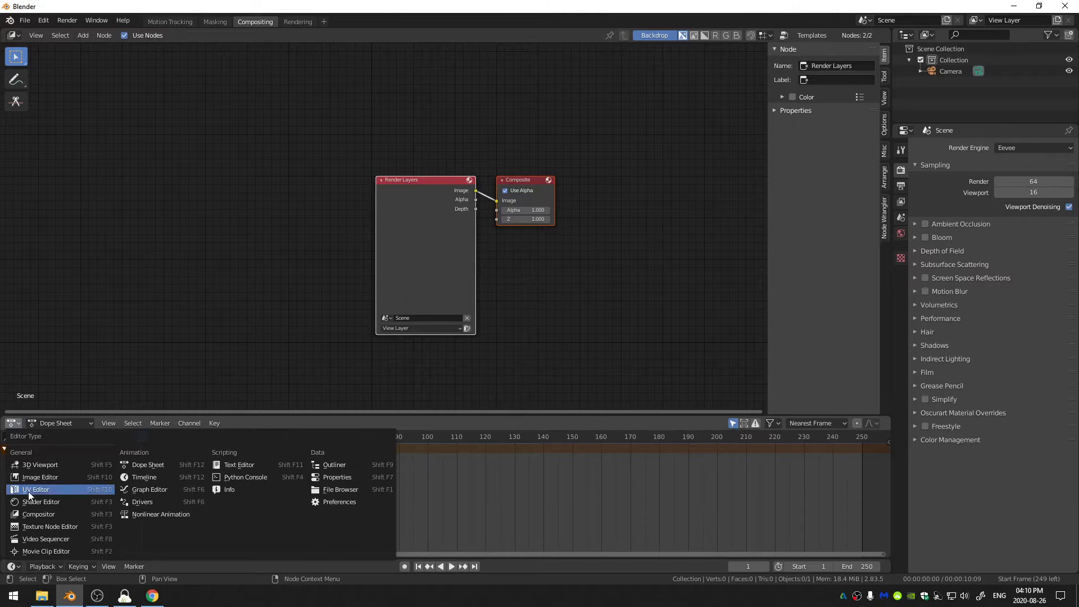
{"action": "left_click", "coordinate": [35, 514]}
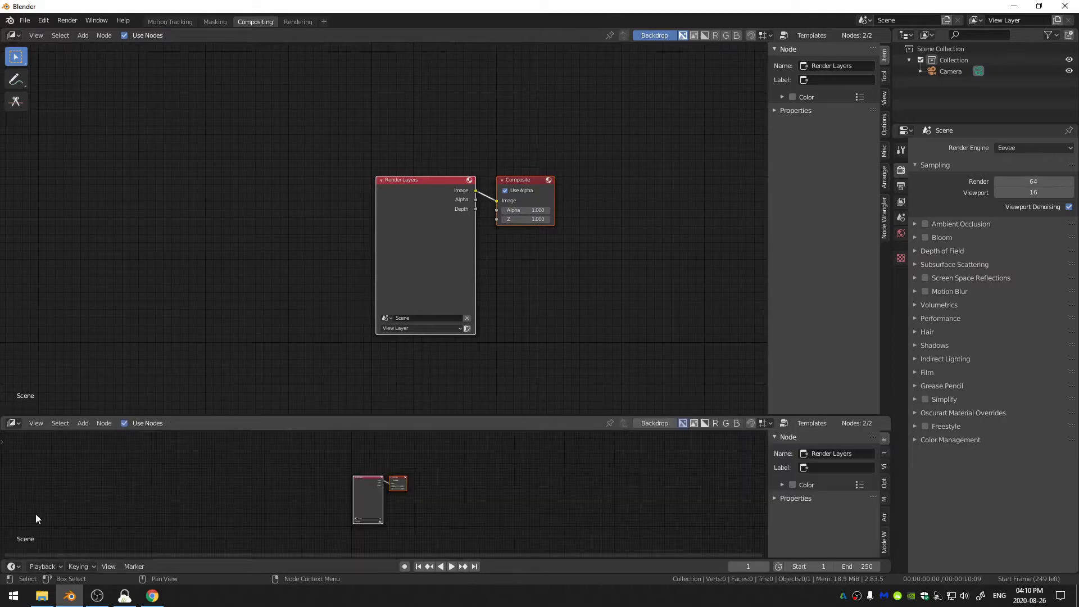
{"action": "left_click", "coordinate": [13, 35]}
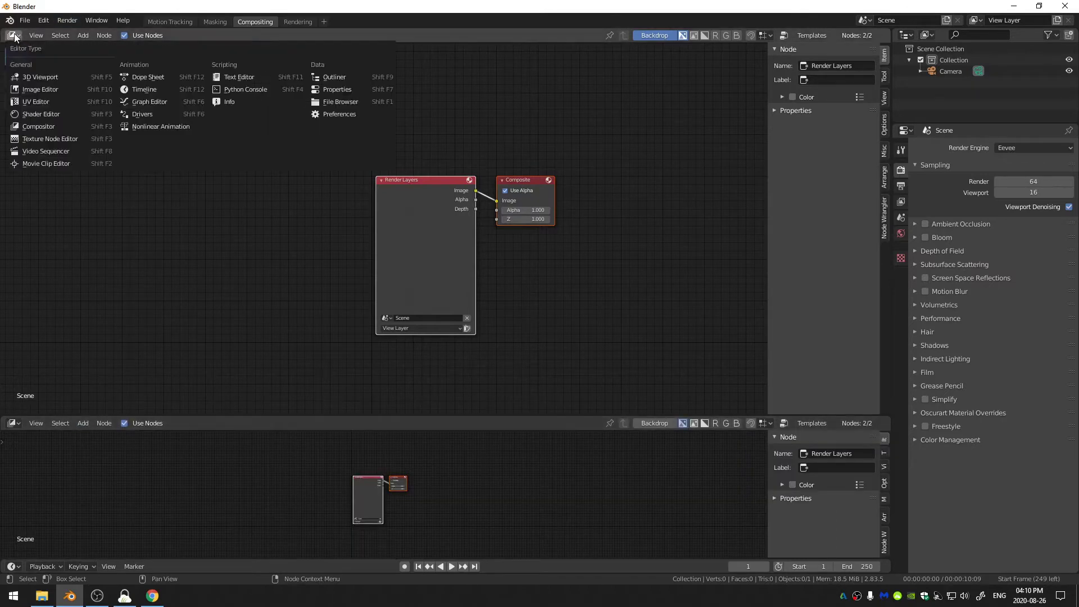
{"action": "left_click", "coordinate": [43, 89]}
Step: Search the add-ons in the preferences for "node" to check whether Node Wrangler is enabled
{"action": "left_click", "coordinate": [45, 22]}
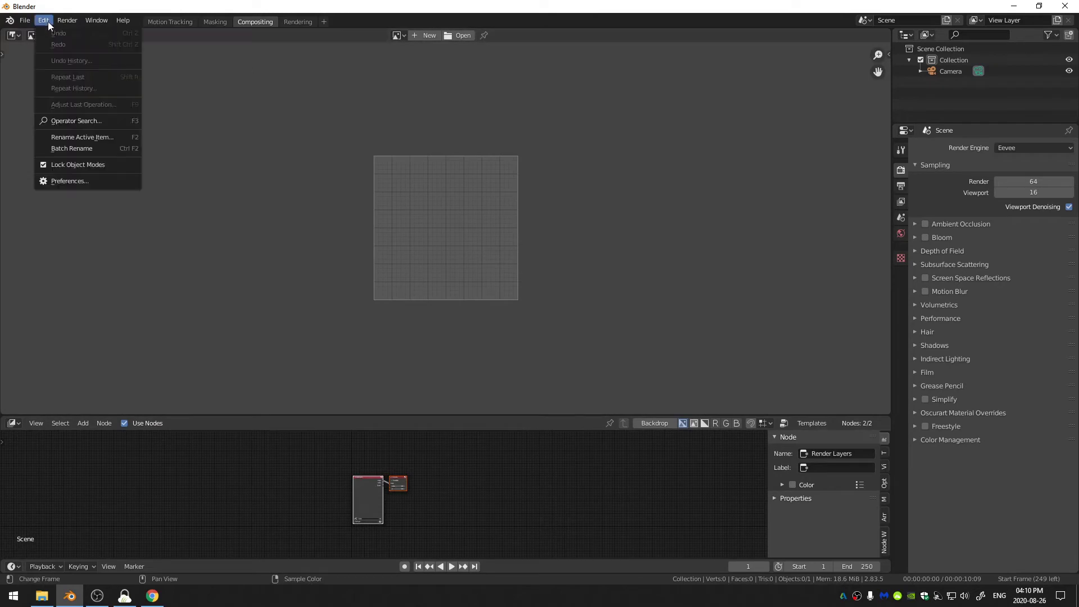
{"action": "left_click", "coordinate": [100, 181]}
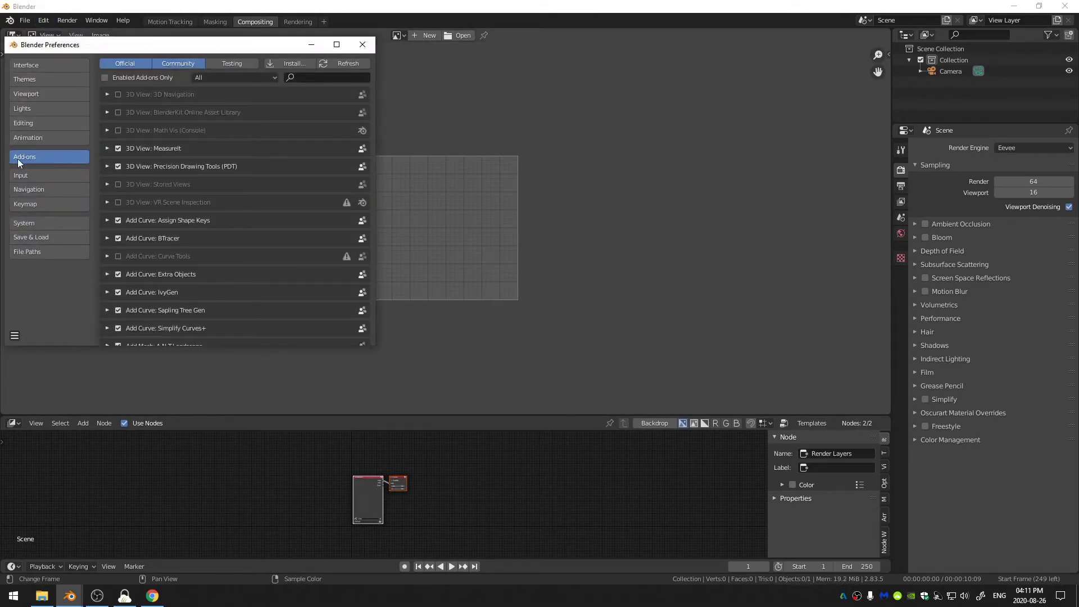
{"action": "left_click", "coordinate": [325, 76]}
{"action": "type", "text": "node"}
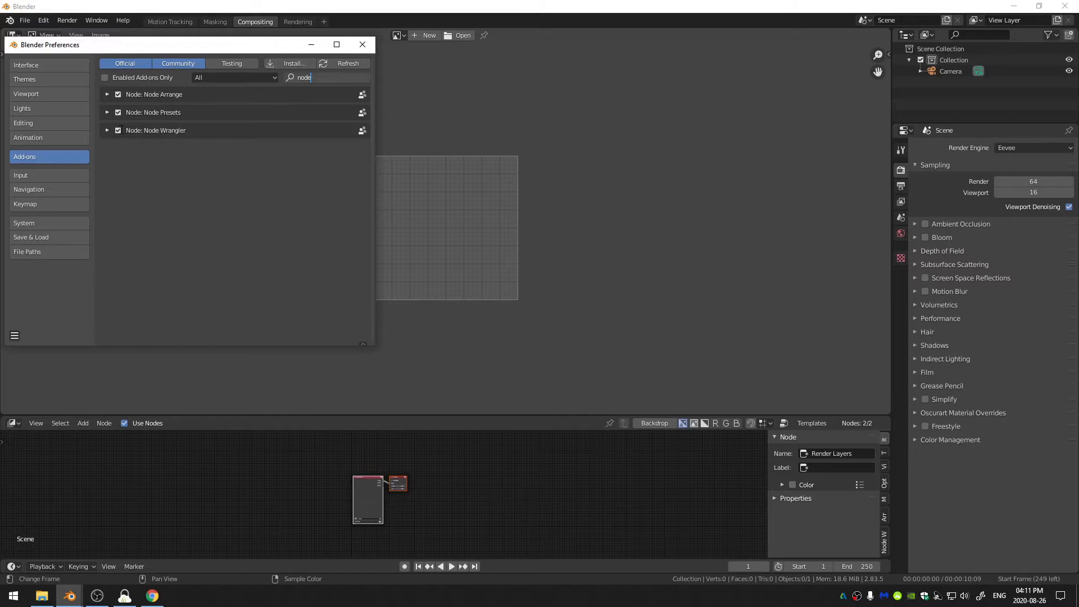
{"action": "left_click", "coordinate": [362, 44]}
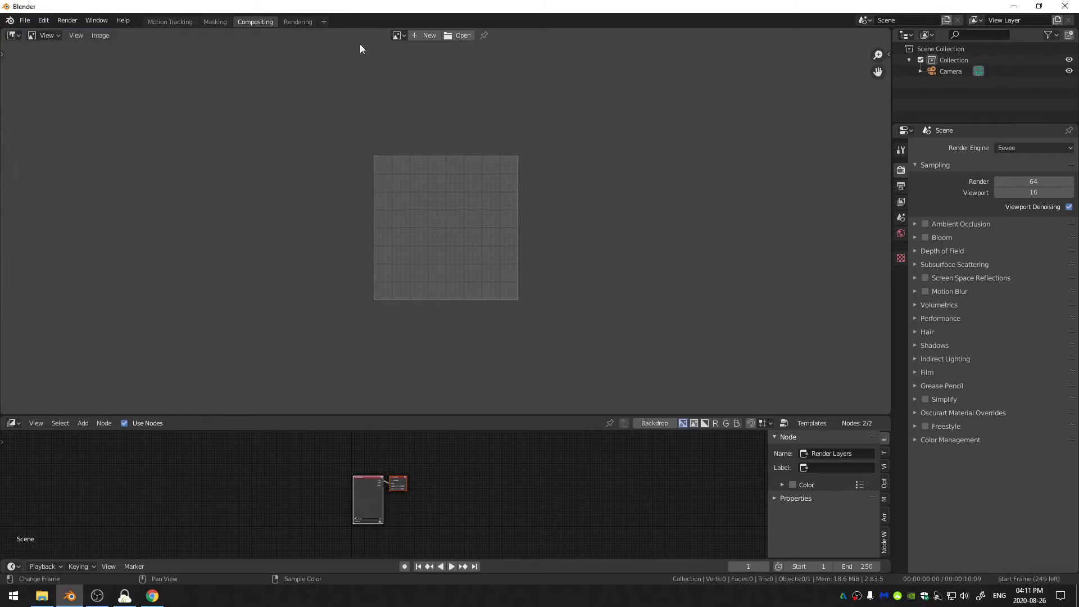
Step: Show the Viewer Node in the Image Editor and enlarge the compositor area to make room for nodes
{"action": "left_click", "coordinate": [398, 36]}
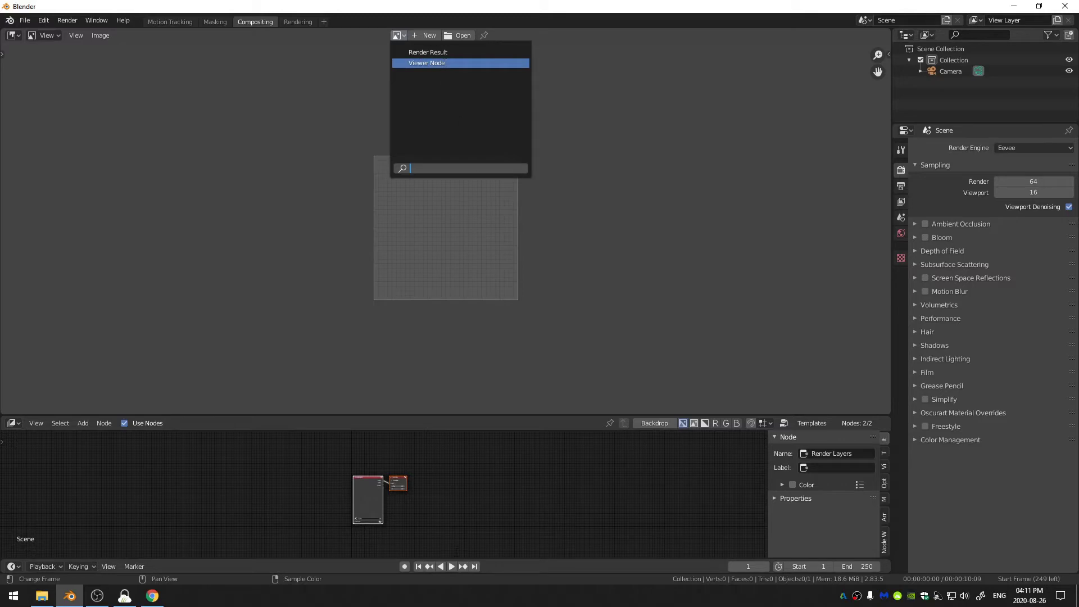
{"action": "left_click", "coordinate": [396, 35]}
{"action": "left_click", "coordinate": [410, 59]}
{"action": "left_click_drag", "start_coordinate": [393, 416], "coordinate": [388, 275]}
{"action": "middle_click_drag", "start_coordinate": [366, 402], "coordinate": [268, 396]}
{"action": "left_click", "coordinate": [249, 396]}
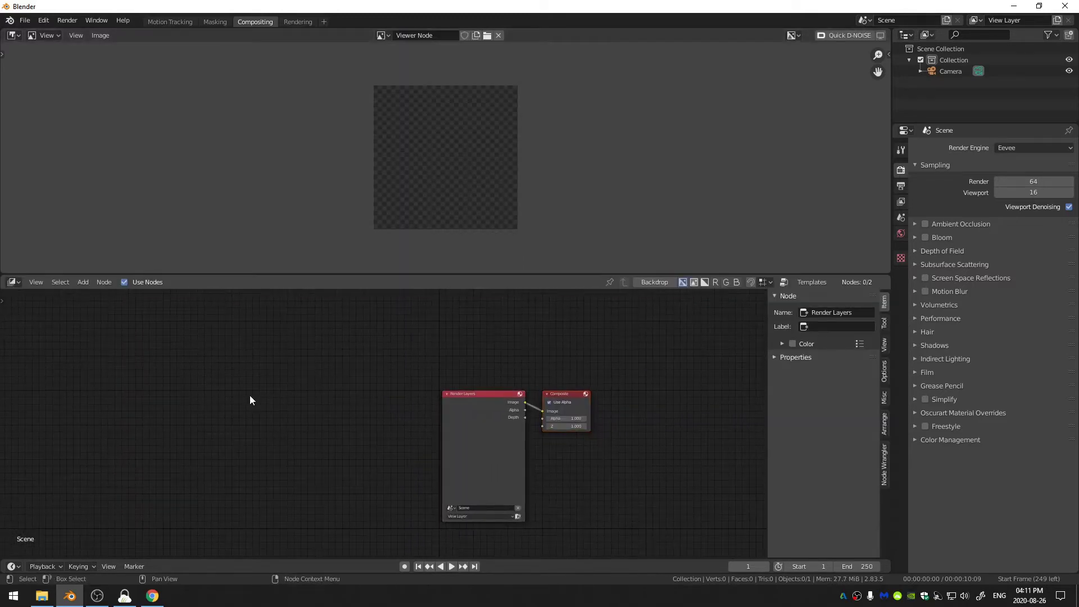
Step: Add an Image node to the compositor and load 0792.png from the Plate folder into it
{"action": "key", "text": "shift+a"}
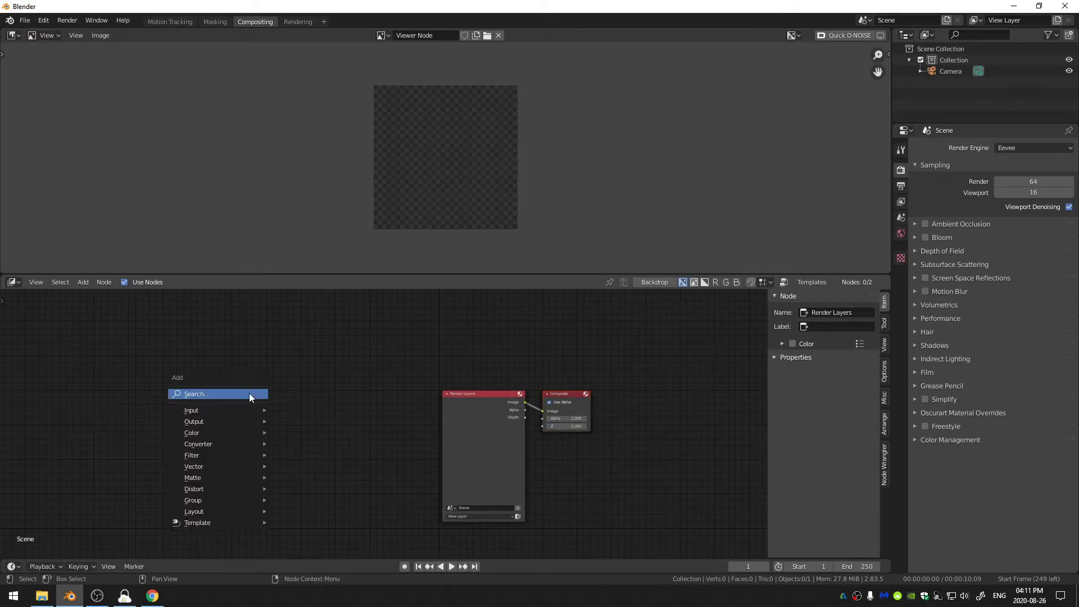
{"action": "mouse_move", "coordinate": [253, 413]}
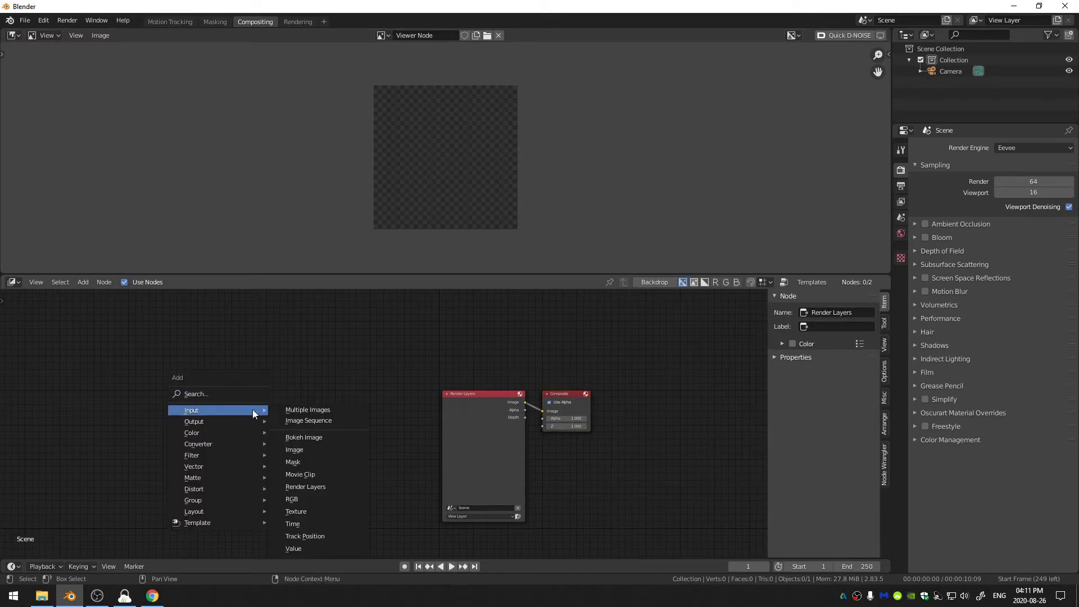
{"action": "left_click", "coordinate": [294, 449]}
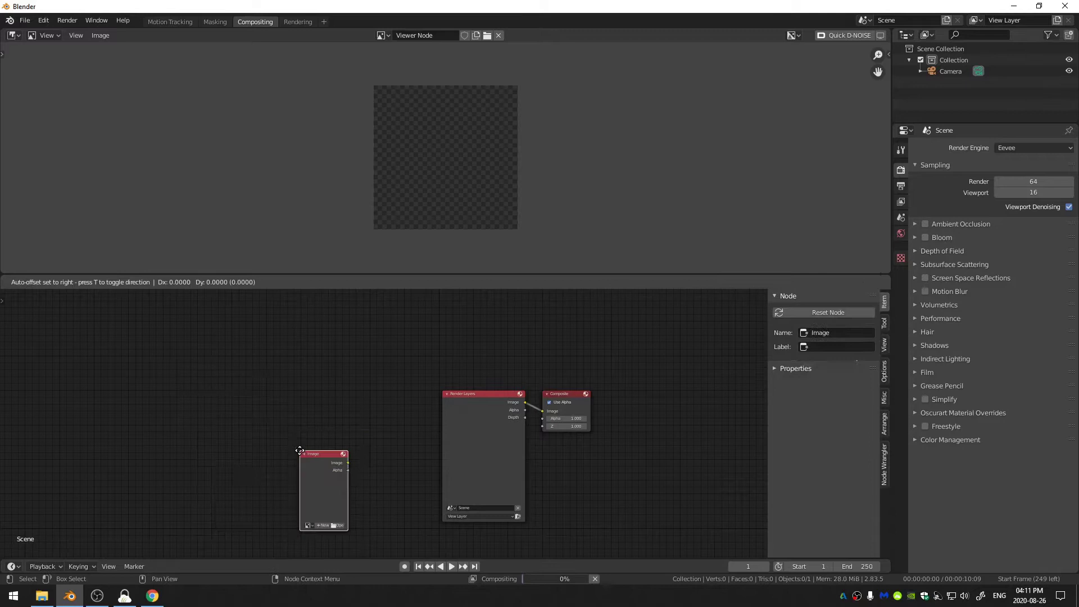
{"action": "left_click", "coordinate": [194, 356]}
{"action": "left_click", "coordinate": [227, 423]}
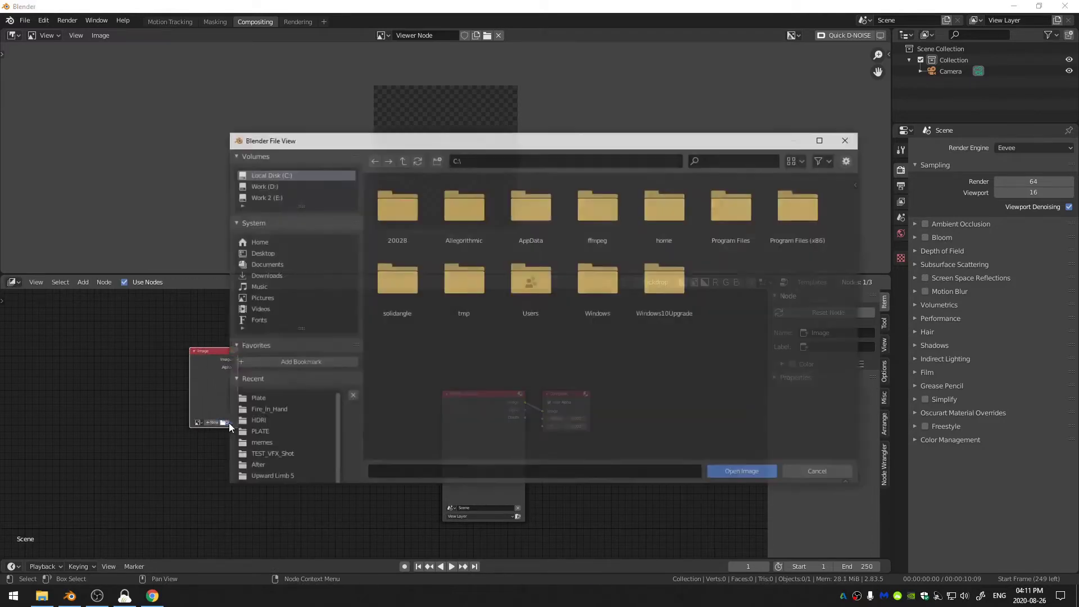
{"action": "left_click", "coordinate": [255, 399]}
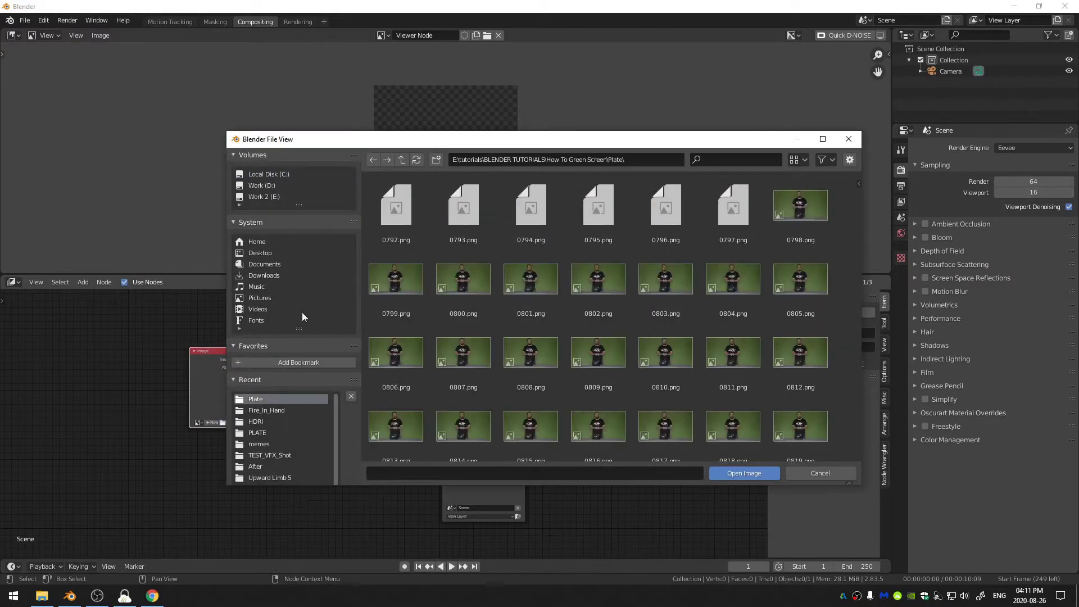
{"action": "left_click", "coordinate": [385, 211]}
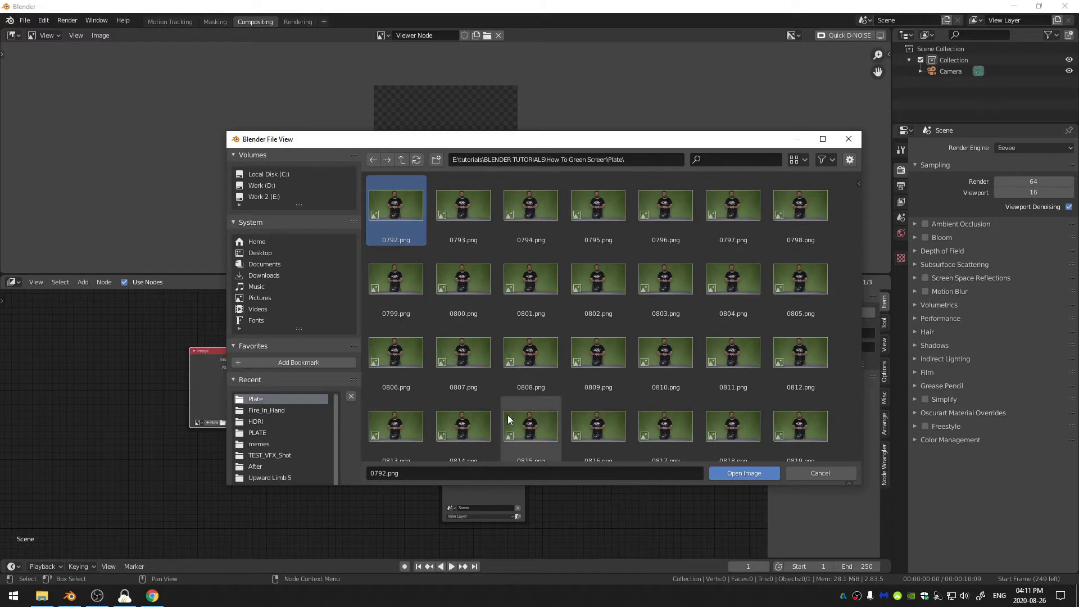
{"action": "left_click", "coordinate": [748, 471]}
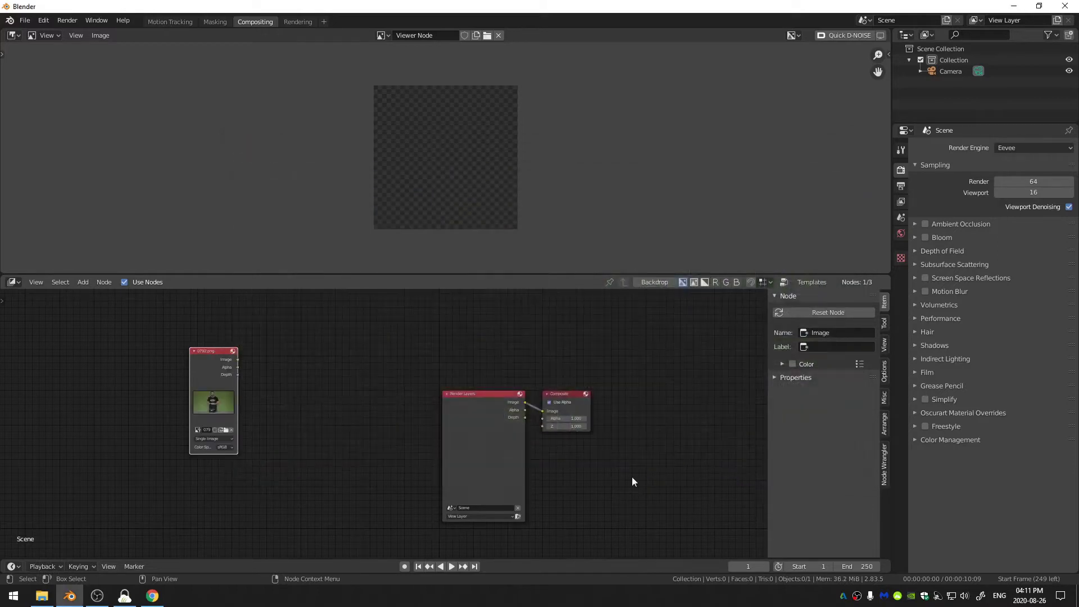
Step: Set the image node's source to Image Sequence with 100 frames
{"action": "left_click", "coordinate": [203, 438]}
{"action": "left_click", "coordinate": [211, 454]}
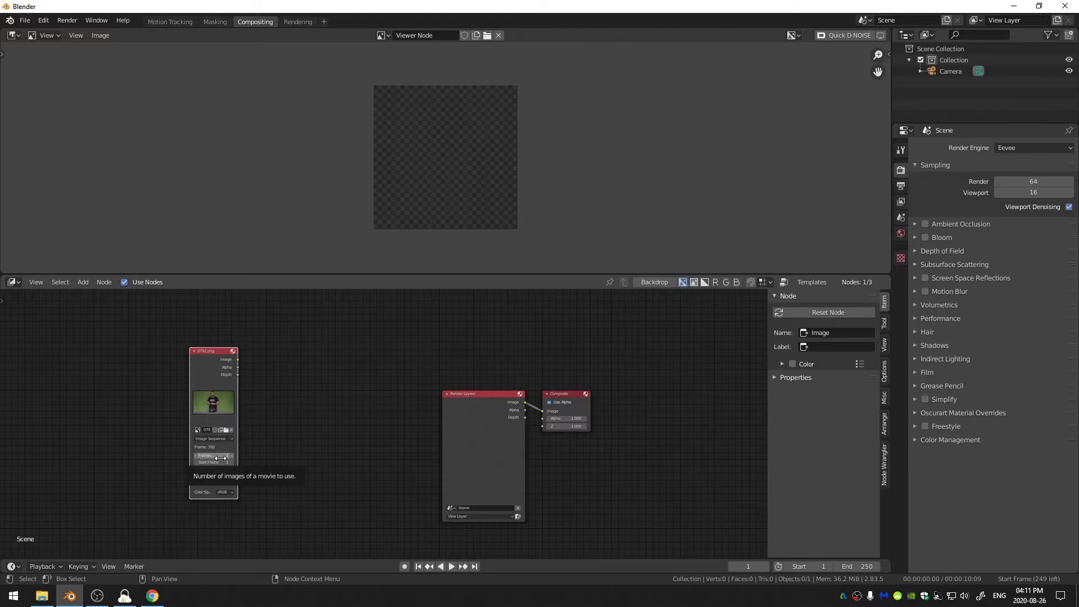
{"action": "left_click", "coordinate": [204, 456]}
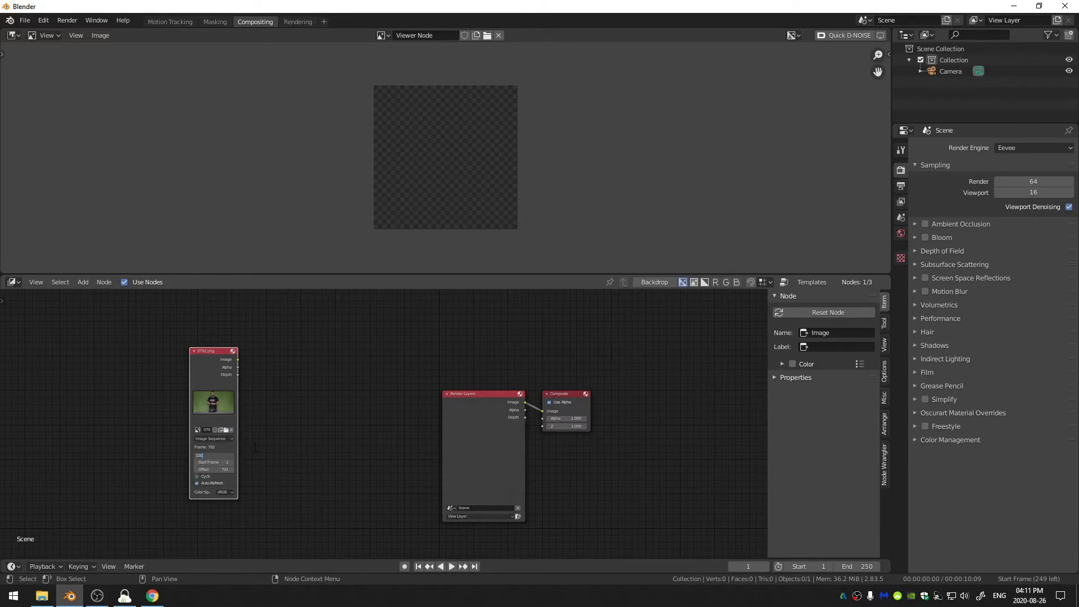
{"action": "key", "text": "Return"}
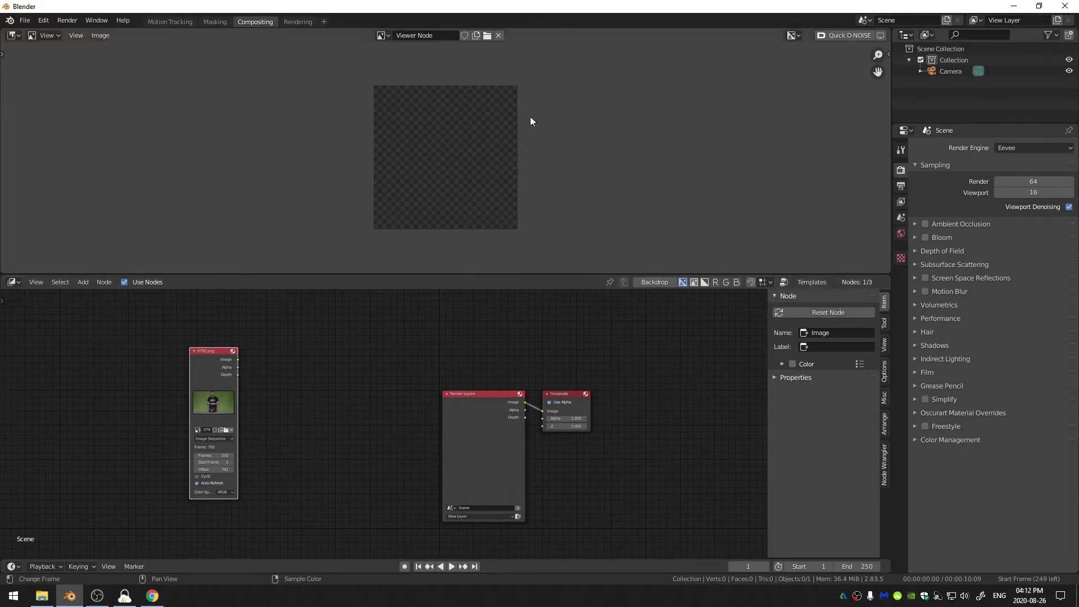
Step: Preview the image node through a Viewer node placed above the Composite node, and delete the Render Layers node
{"action": "left_click", "coordinate": [214, 371], "text": "ctrl+shift"}
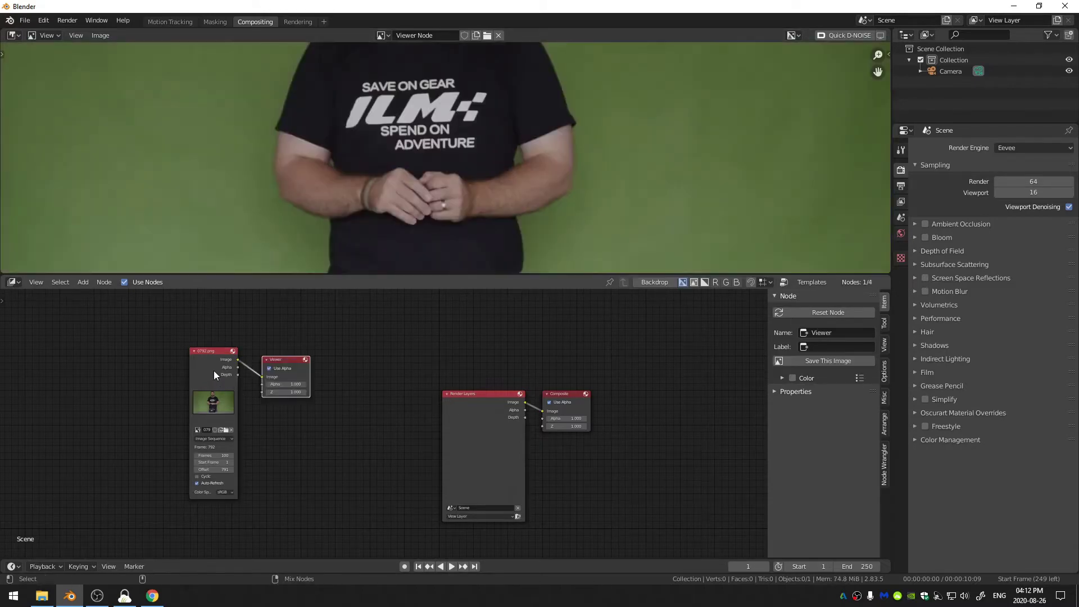
{"action": "scroll", "coordinate": [427, 142], "scroll_direction": "down", "scroll_amount": 5}
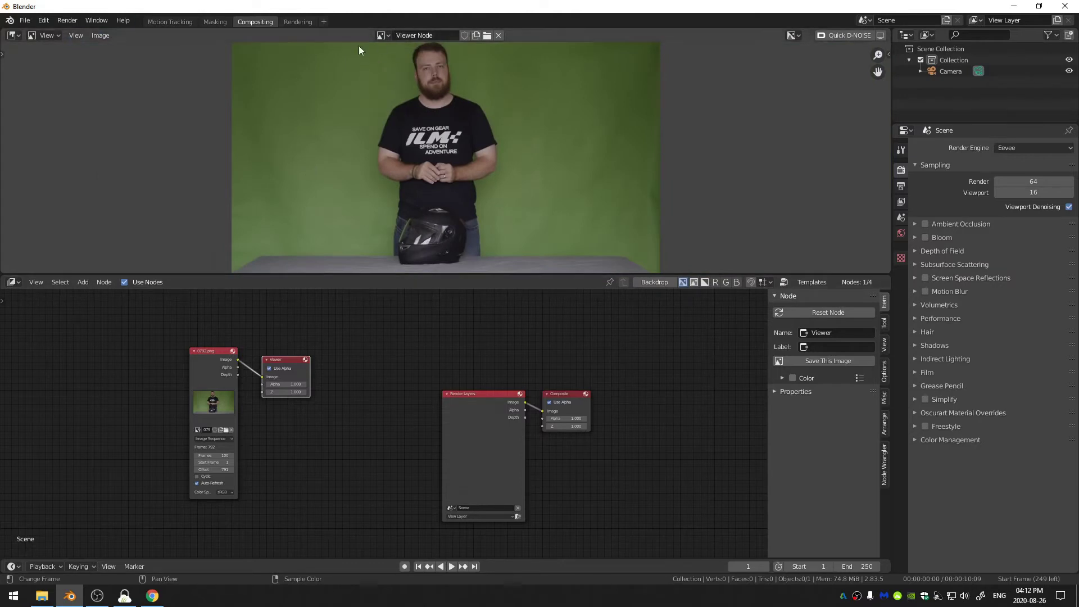
{"action": "left_click_drag", "start_coordinate": [276, 364], "coordinate": [556, 346]}
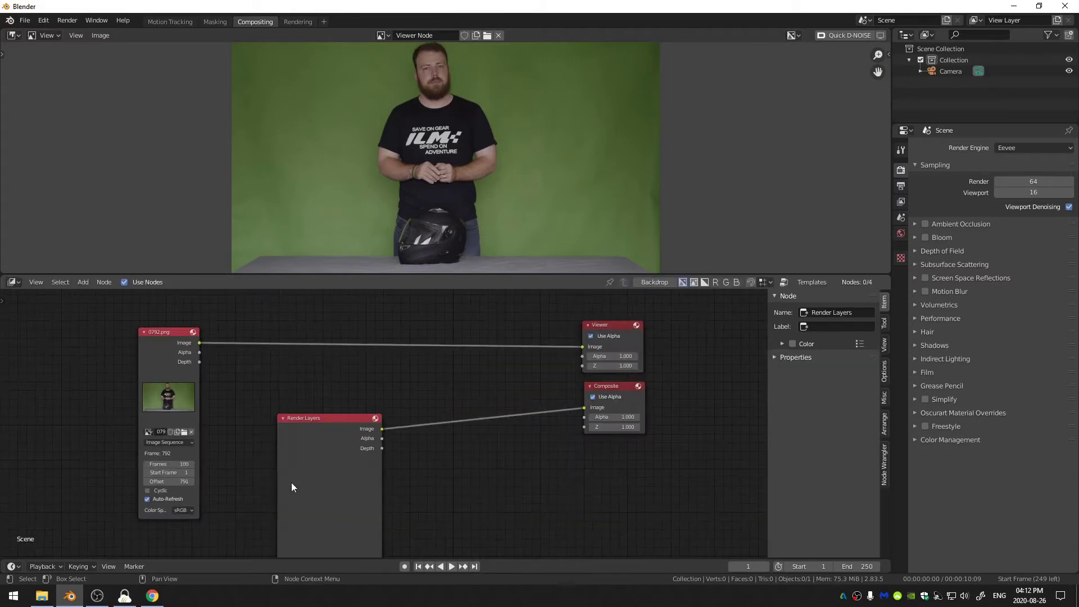
{"action": "left_click", "coordinate": [292, 482]}
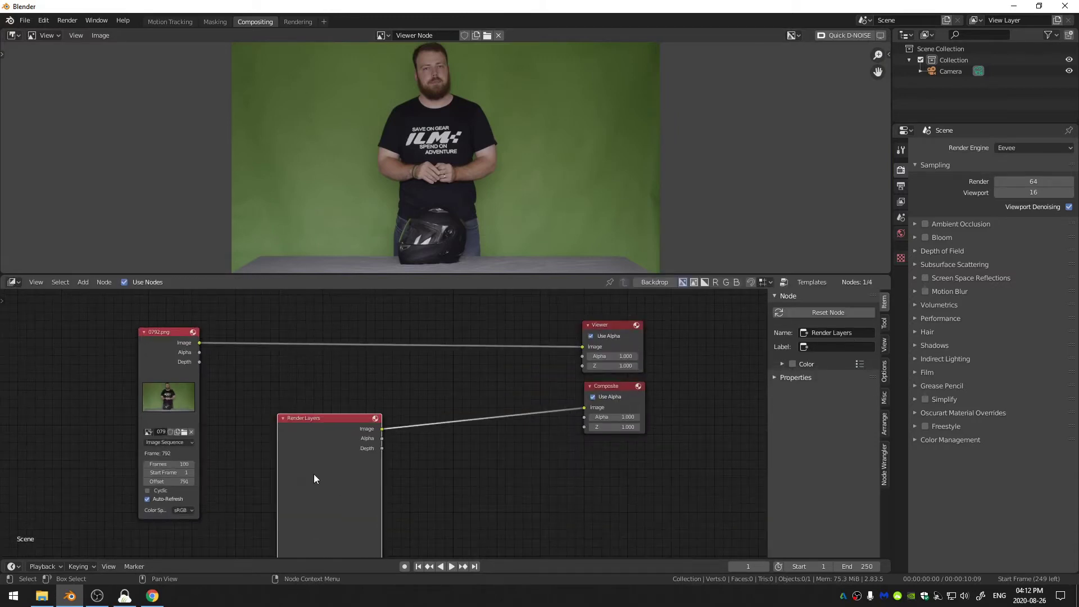
{"action": "key", "text": "x"}
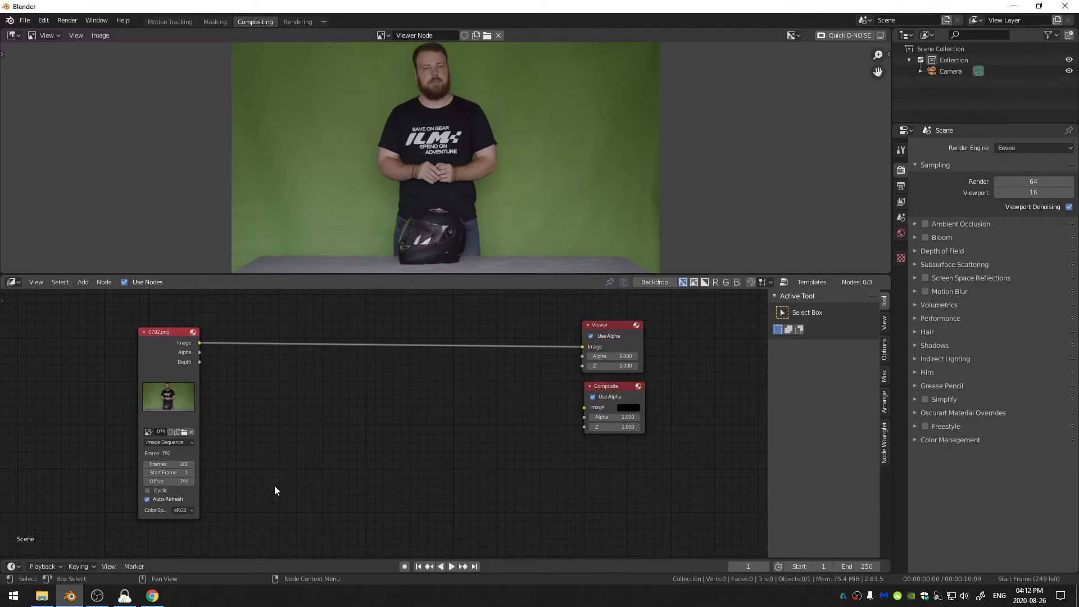
Step: Add a Reroute node between the image node and the Viewer and Composite nodes
{"action": "key", "text": "shift+a"}
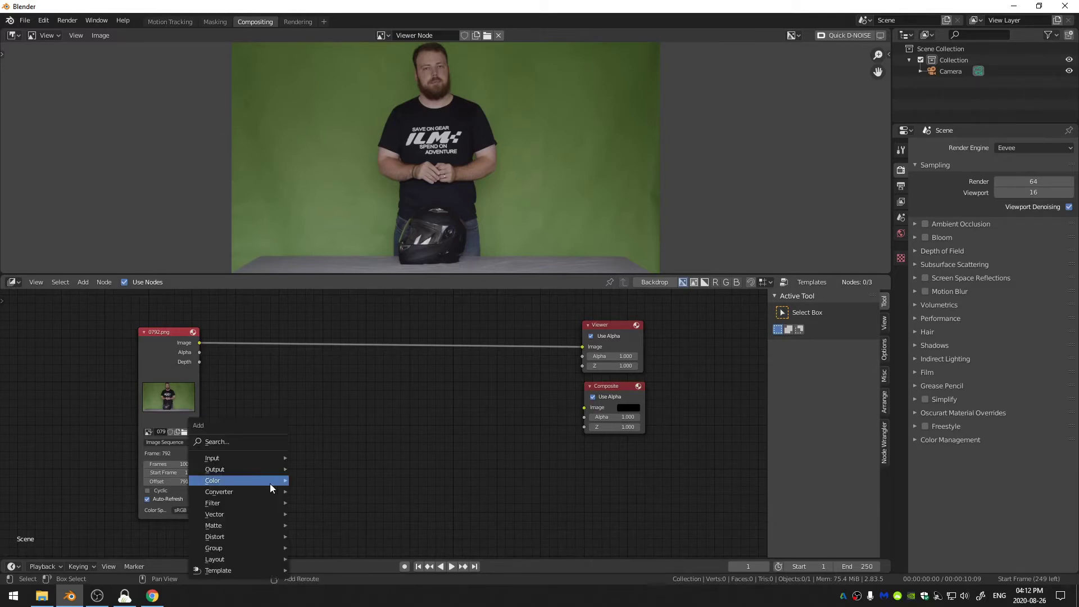
{"action": "left_click", "coordinate": [232, 441]}
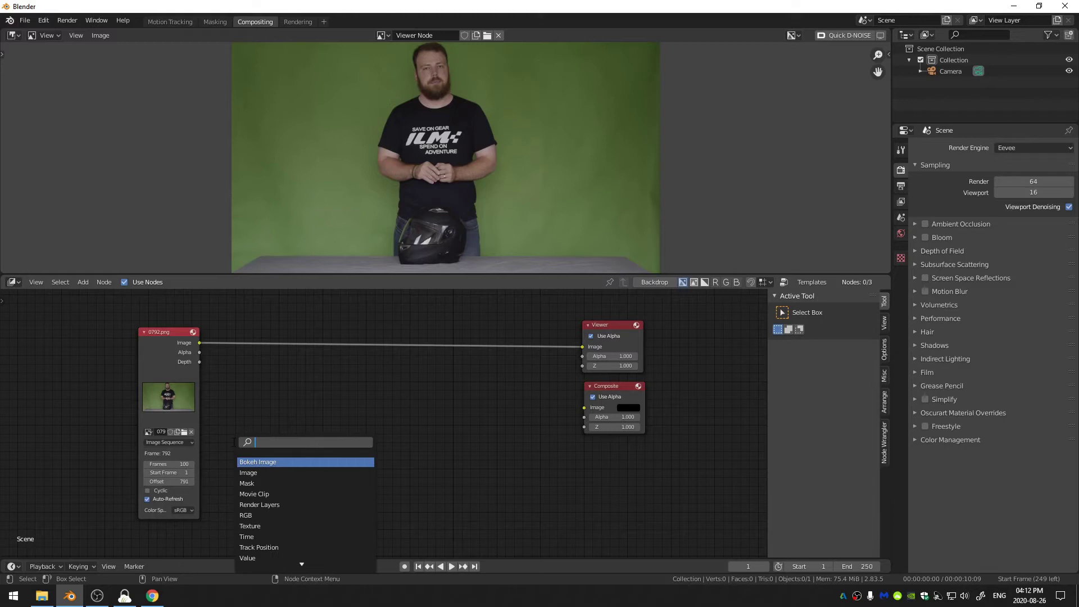
{"action": "type", "text": "rerou"}
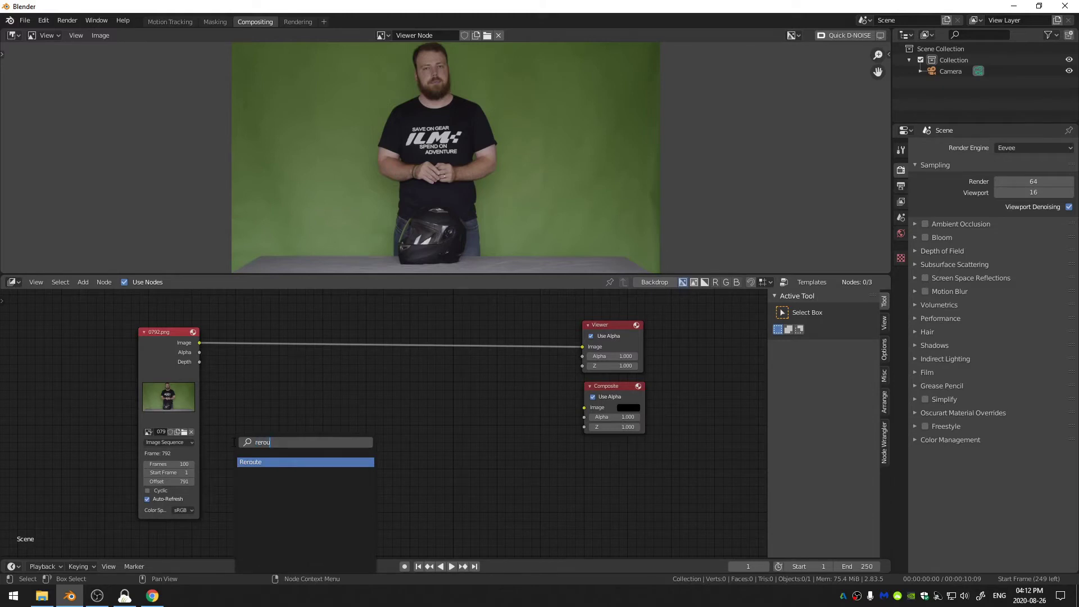
{"action": "left_click", "coordinate": [261, 462]}
{"action": "left_click", "coordinate": [522, 395]}
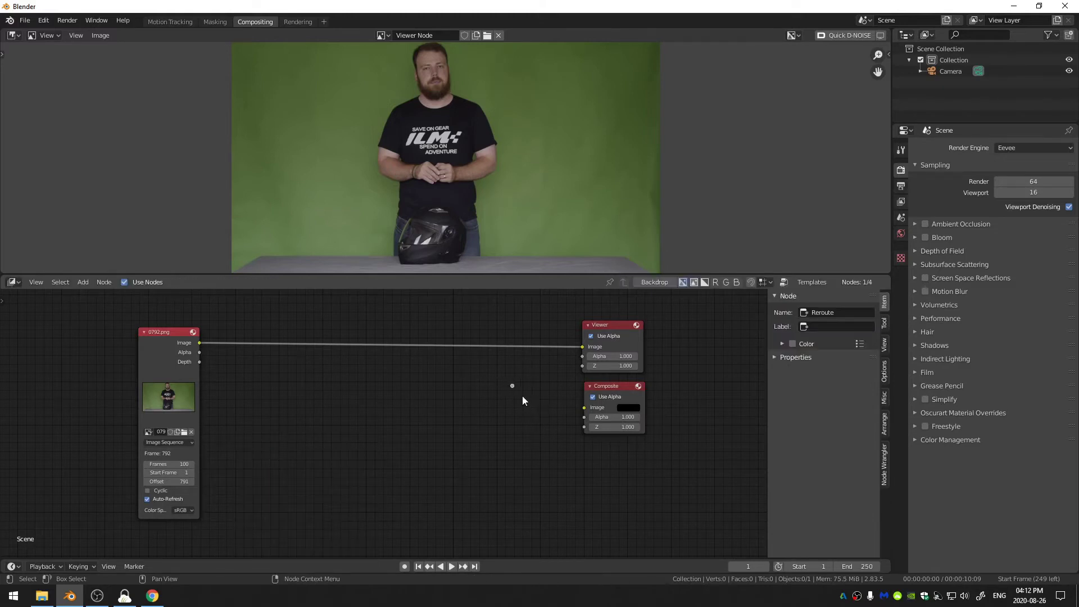
Step: Connect the reroute to the Image inputs of both Viewer and Composite, and feed it from the image node's Image output
{"action": "left_click_drag", "start_coordinate": [513, 386], "coordinate": [583, 347]}
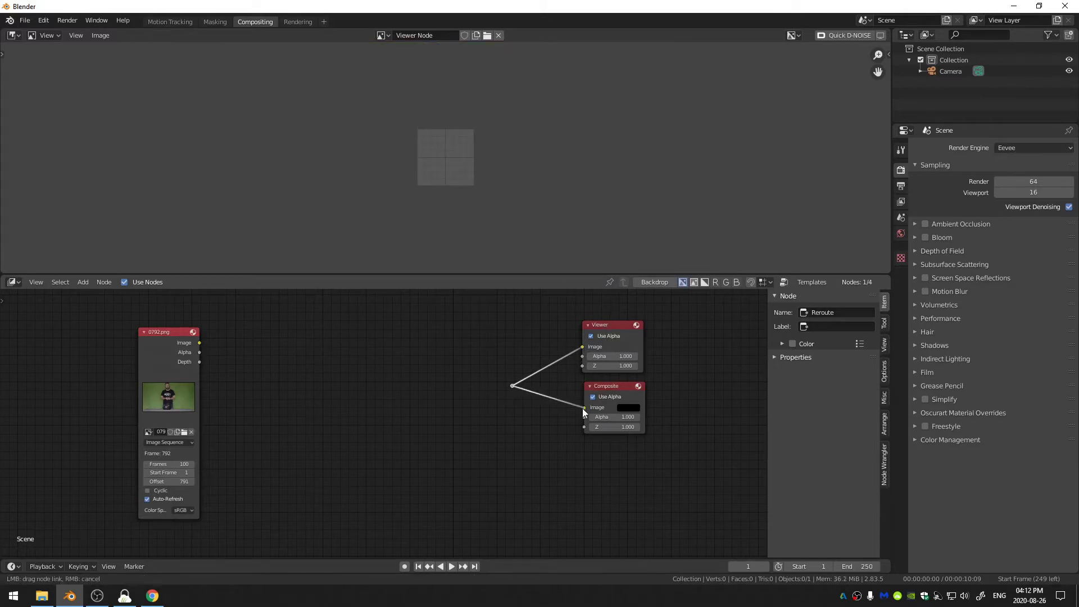
{"action": "left_click_drag", "start_coordinate": [582, 409], "coordinate": [584, 408]}
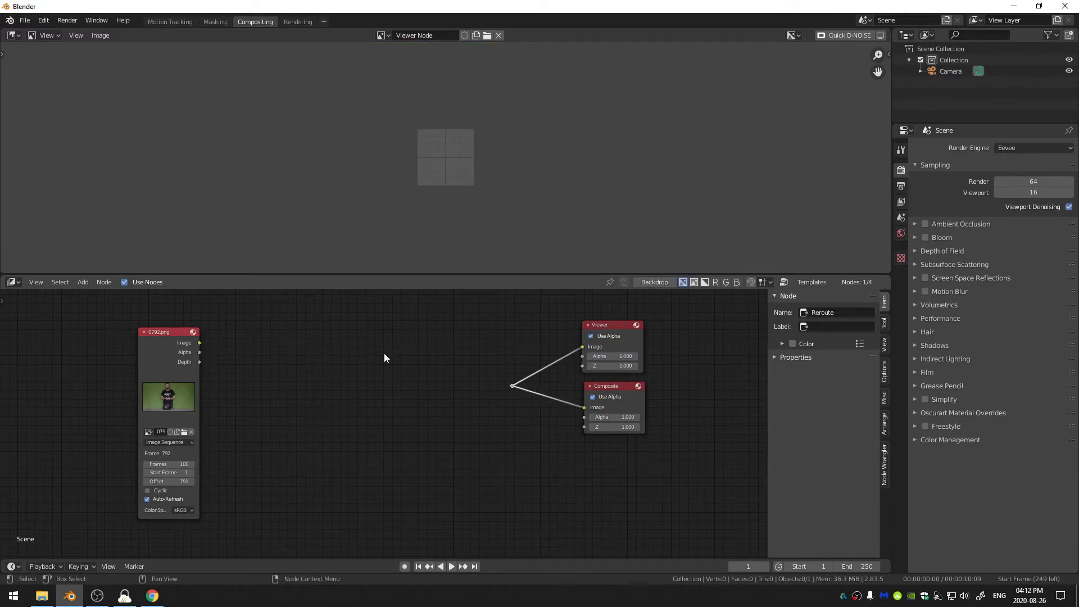
{"action": "mouse_move", "coordinate": [508, 385]}
{"action": "left_mouse_down"}
{"action": "mouse_move", "coordinate": [198, 342]}
{"action": "mouse_move", "coordinate": [512, 385]}
{"action": "left_mouse_up"}
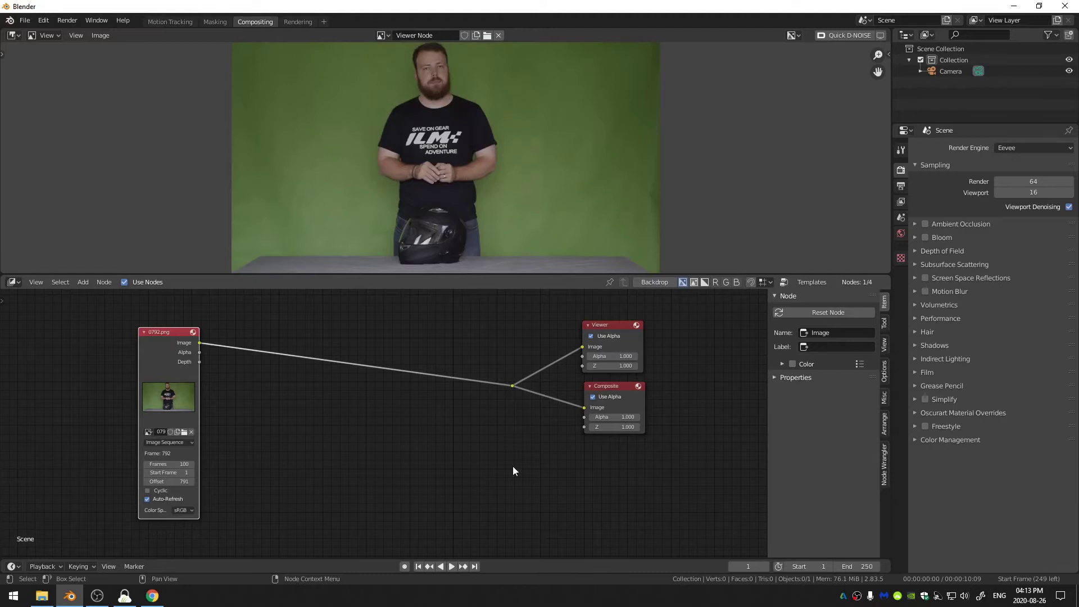
Step: Tidy the node layout by nudging the output nodes and moving the image node farther from the reroute
{"action": "left_click_drag", "start_coordinate": [454, 470], "coordinate": [699, 291]}
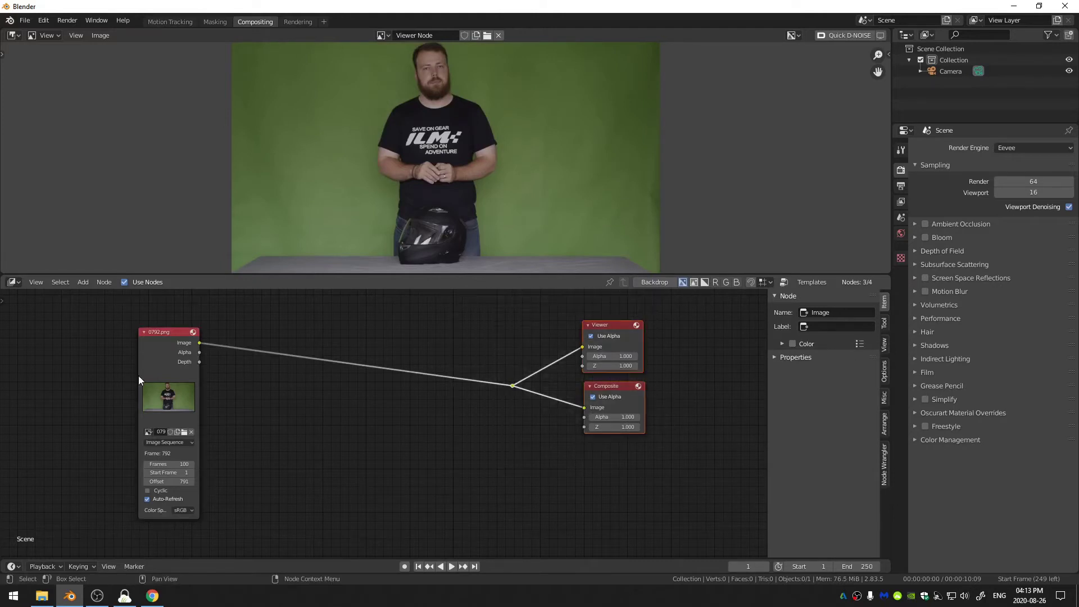
{"action": "left_click", "coordinate": [564, 421]}
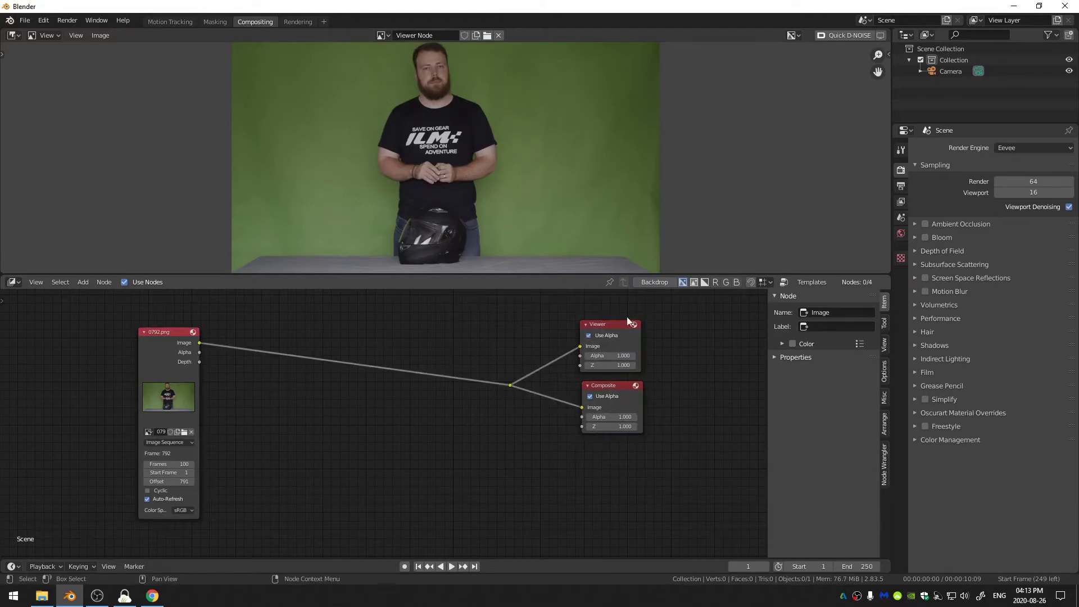
{"action": "left_click_drag", "start_coordinate": [613, 326], "coordinate": [616, 324]}
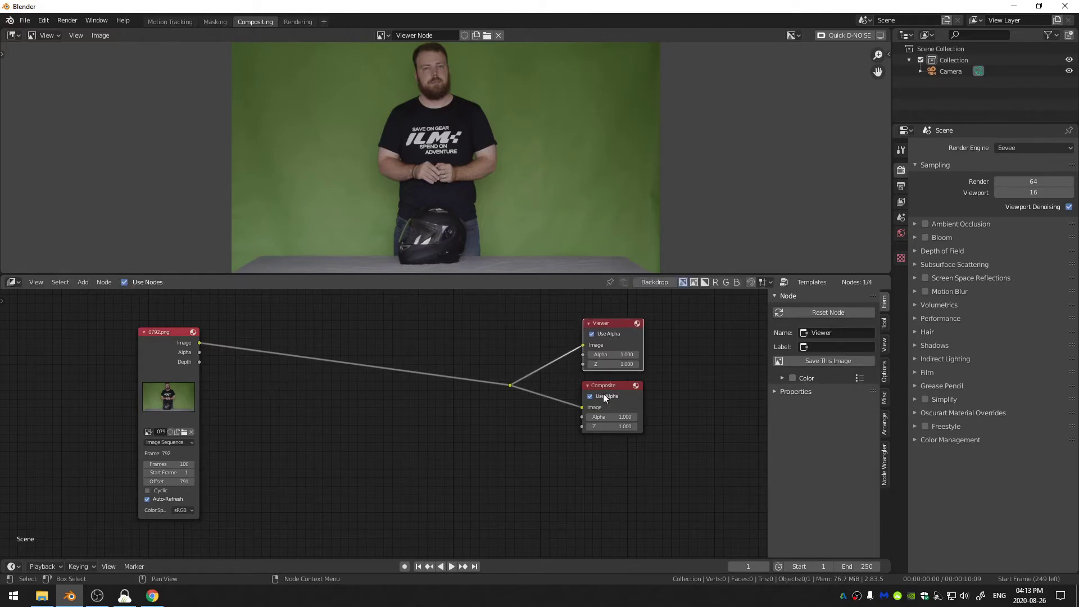
{"action": "left_click_drag", "start_coordinate": [160, 332], "coordinate": [135, 328]}
{"action": "scroll", "coordinate": [382, 176], "scroll_direction": "down", "scroll_amount": 1}
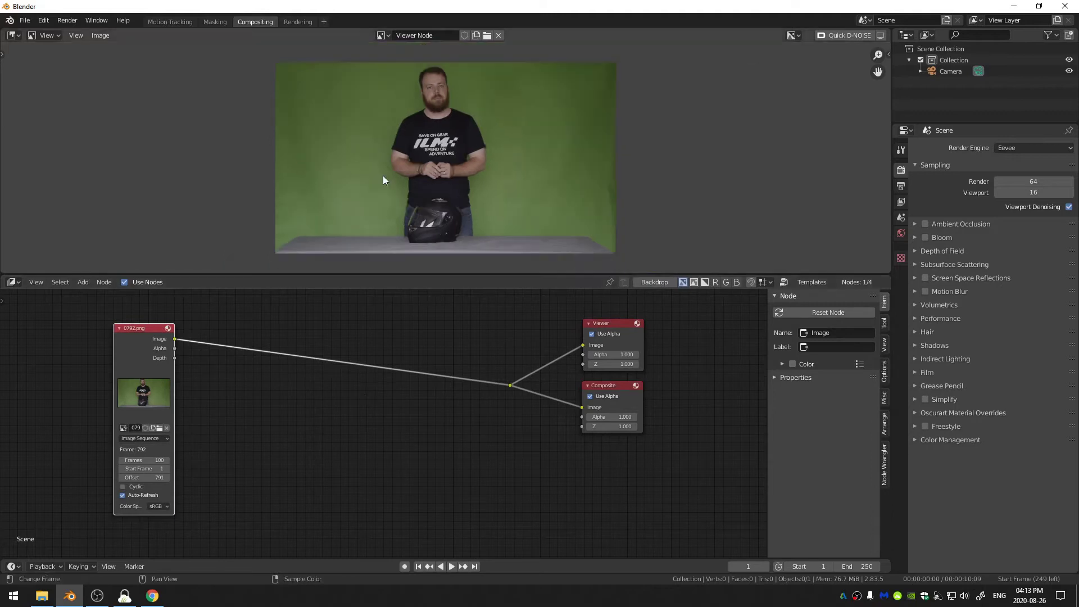
Step: Add a Keying node and insert it on the link between the image node and the reroute
{"action": "left_click", "coordinate": [241, 424]}
{"action": "key", "text": "shift+a"}
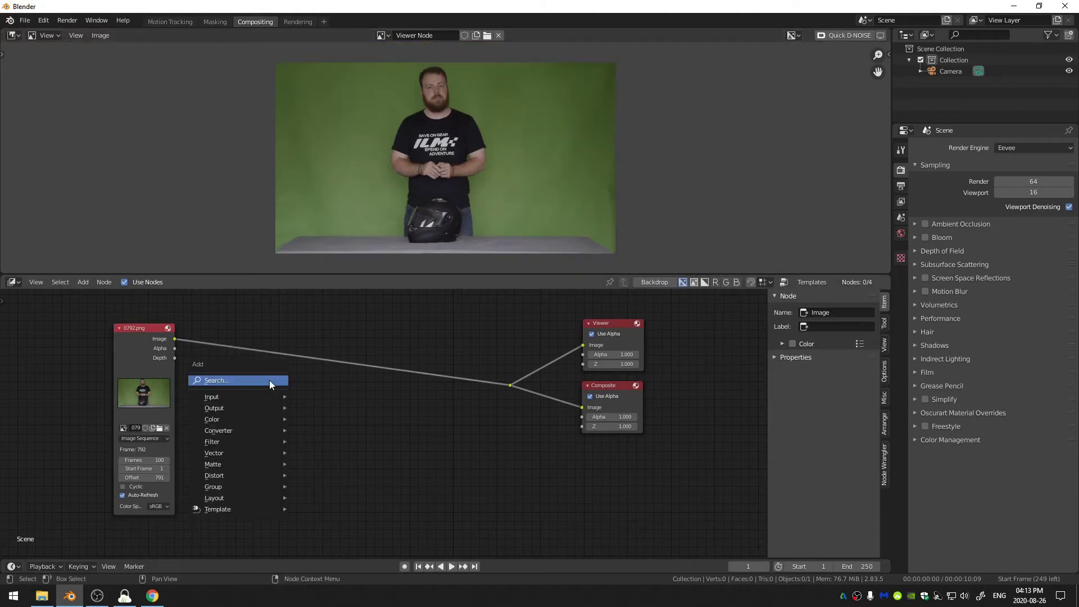
{"action": "left_click", "coordinate": [265, 380]}
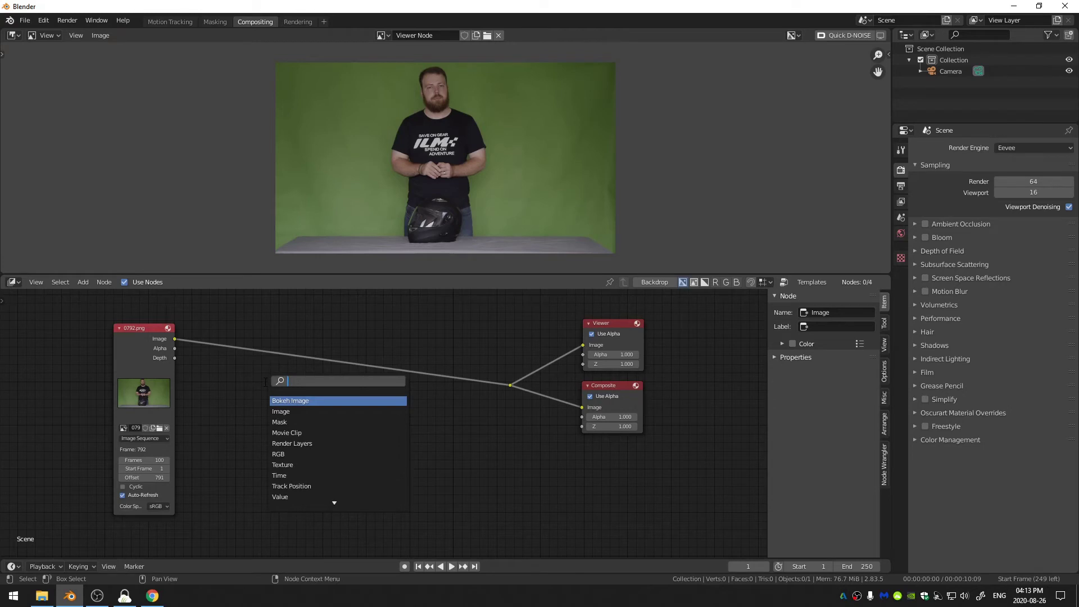
{"action": "type", "text": "key"}
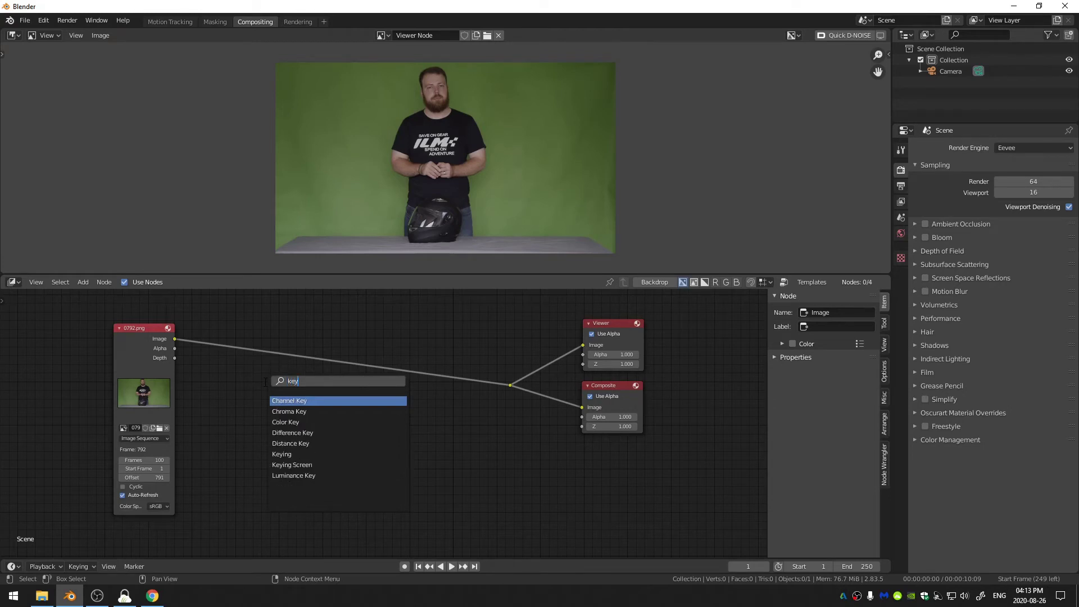
{"action": "left_click", "coordinate": [291, 454]}
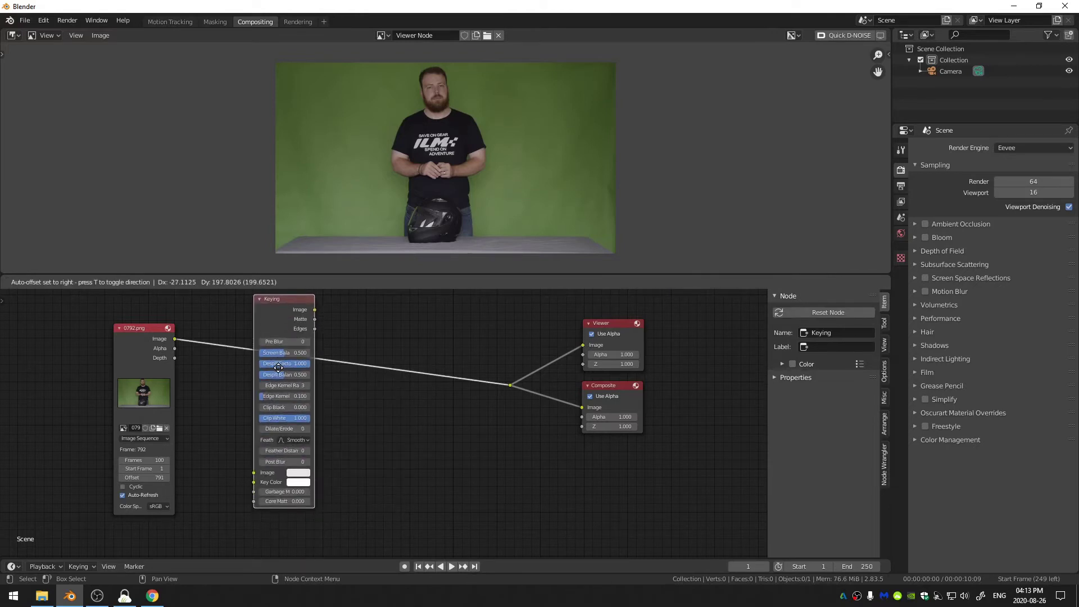
{"action": "left_click", "coordinate": [278, 368]}
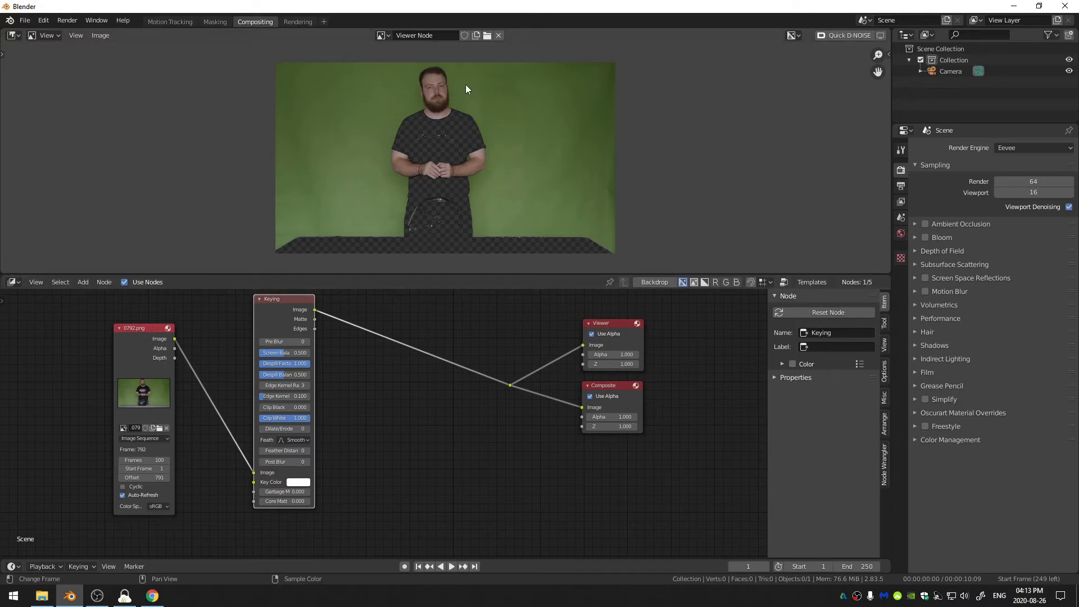
Step: Inspect the key's alpha channel in the Image Editor, and switch the displayed channels to Color
{"action": "left_click", "coordinate": [794, 35]}
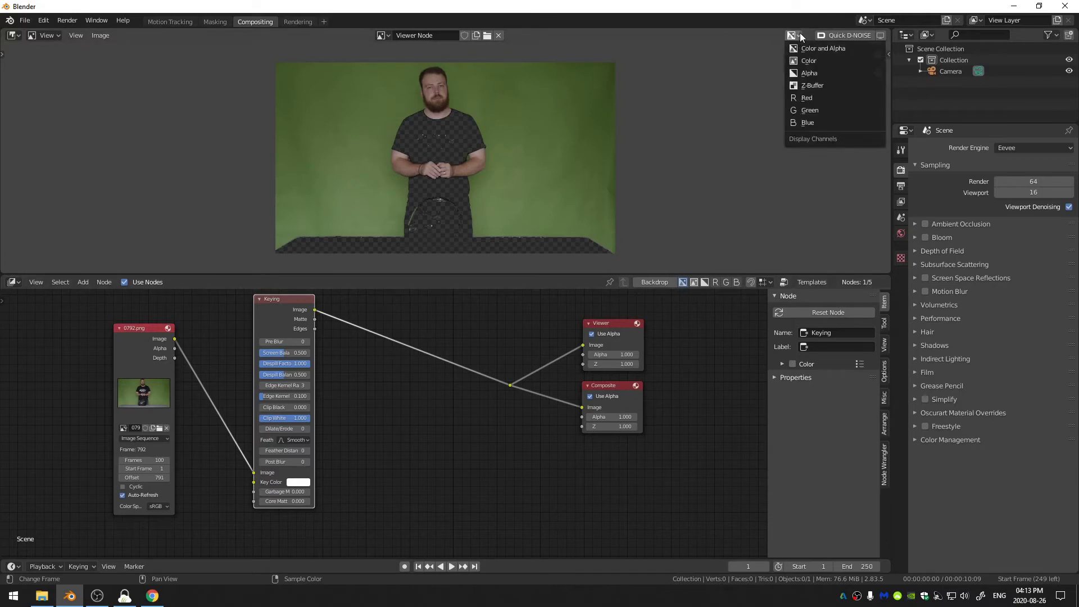
{"action": "left_click", "coordinate": [820, 73]}
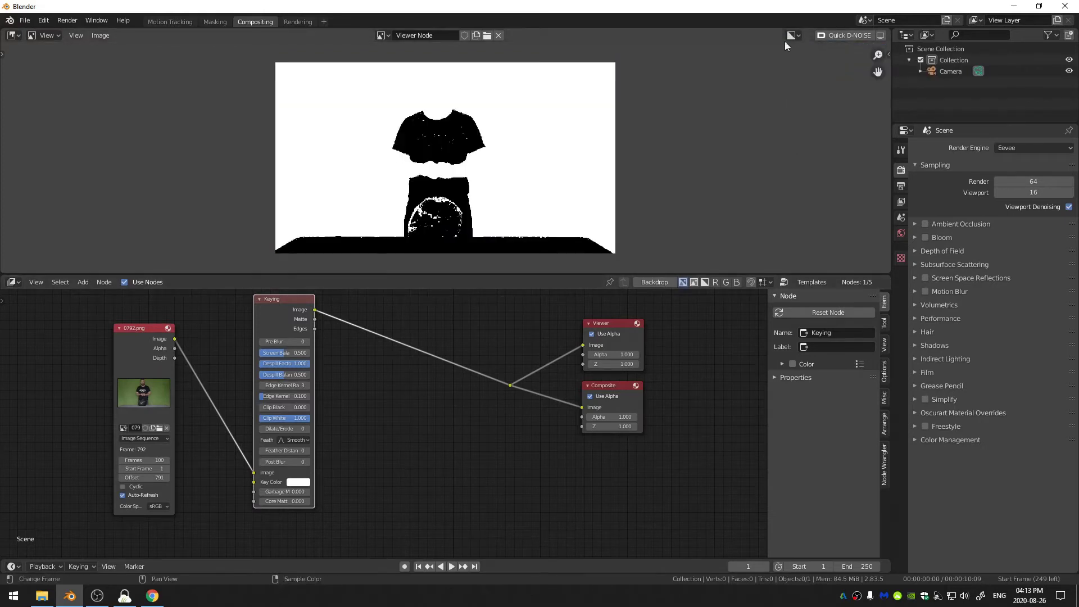
{"action": "left_click", "coordinate": [792, 35]}
{"action": "left_click", "coordinate": [801, 59]}
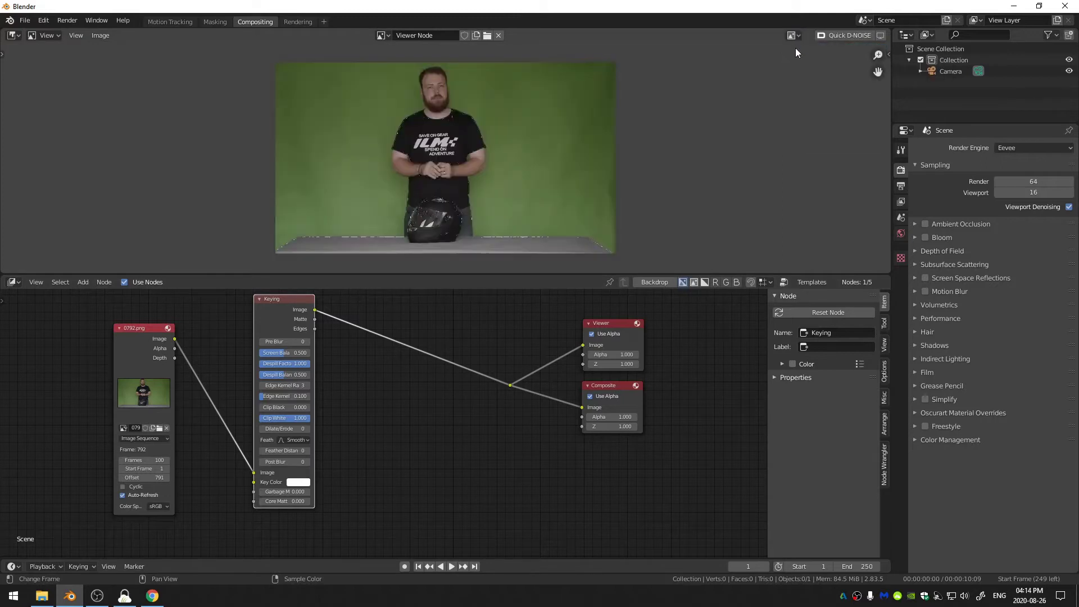
Step: Preview the unkeyed footage in the Viewer and sample the Keying node's key color from the green backdrop beside the man's arm
{"action": "left_click", "coordinate": [155, 349], "text": "ctrl+shift"}
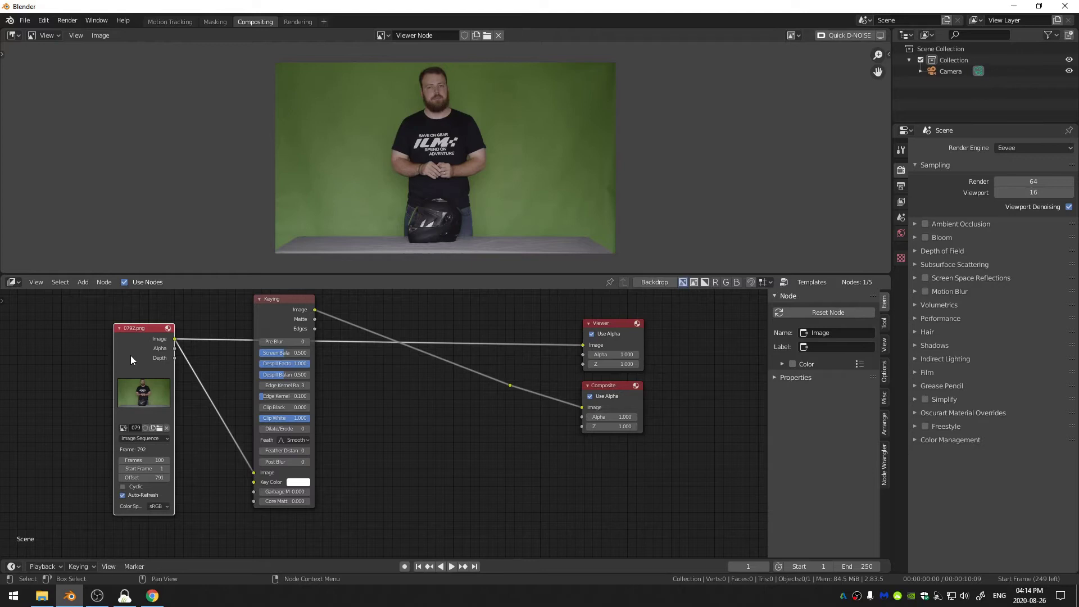
{"action": "left_click", "coordinate": [298, 481]}
{"action": "left_click", "coordinate": [298, 481]}
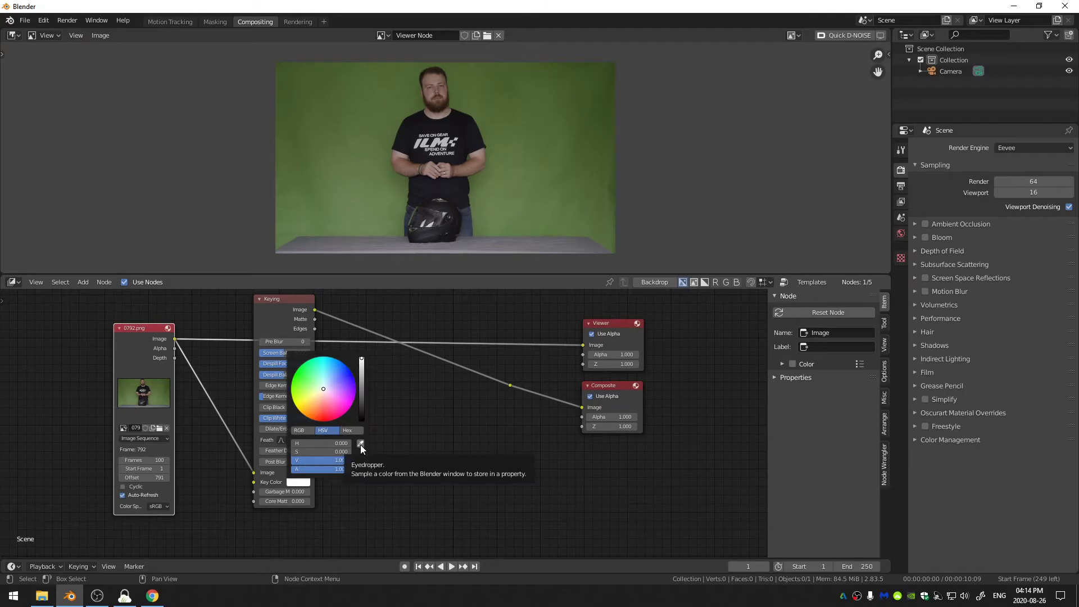
{"action": "left_click", "coordinate": [360, 443]}
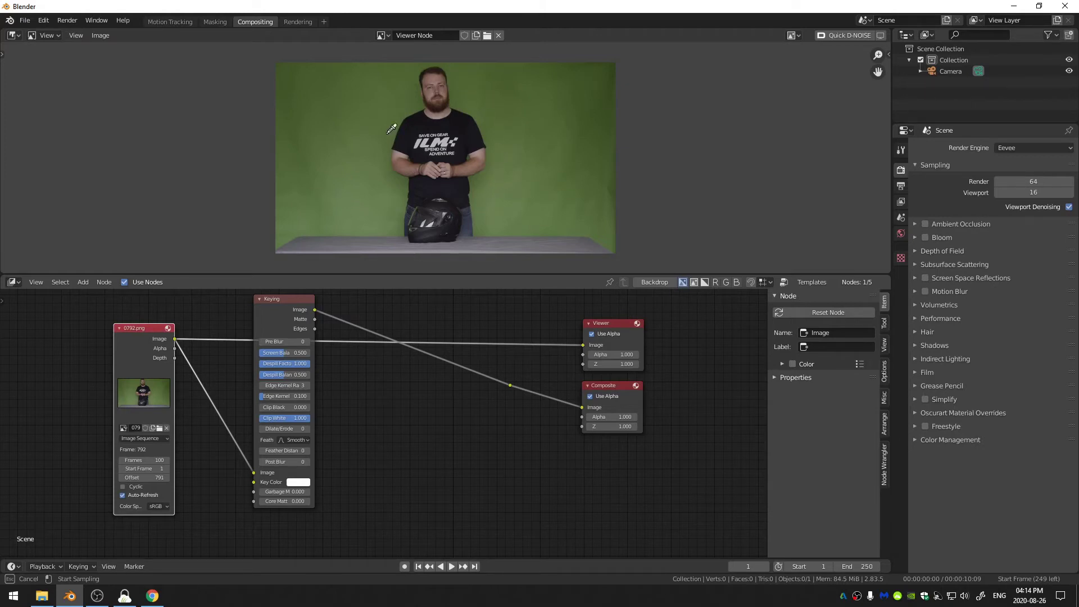
{"action": "left_click", "coordinate": [408, 172]}
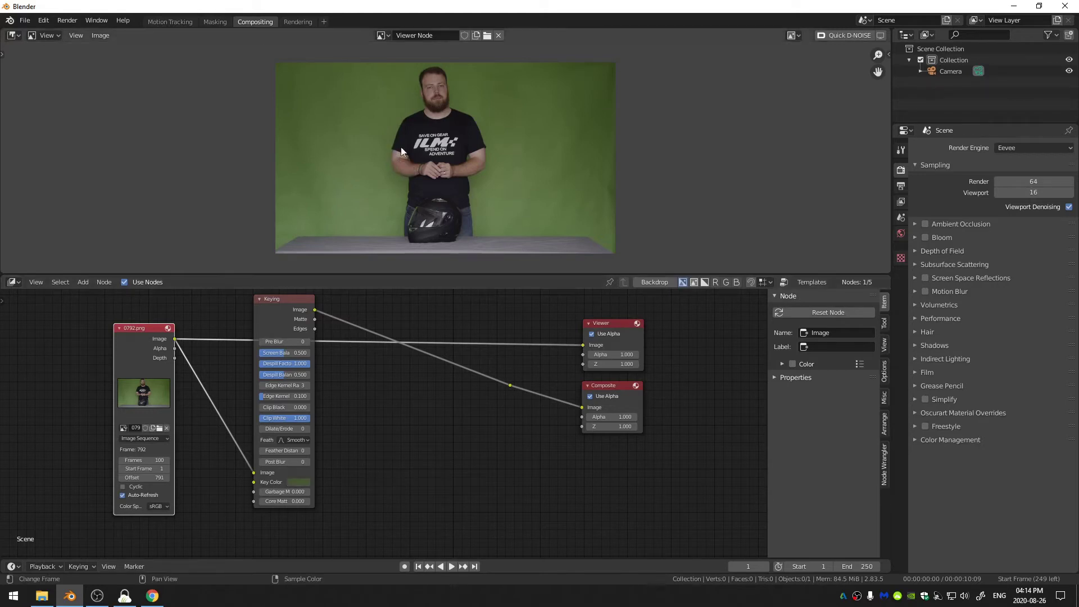
Step: Feed the Viewer from the reroute again and check the keyed result in Color and Alpha, ending on the Alpha channel
{"action": "left_click", "coordinate": [510, 385], "text": "ctrl+shift"}
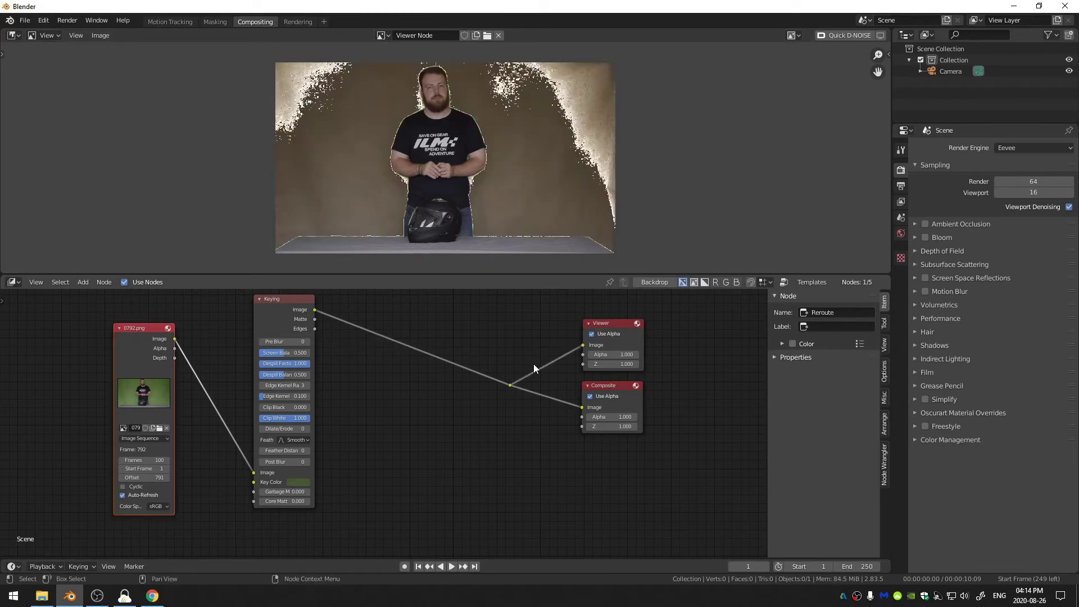
{"action": "left_click", "coordinate": [793, 35]}
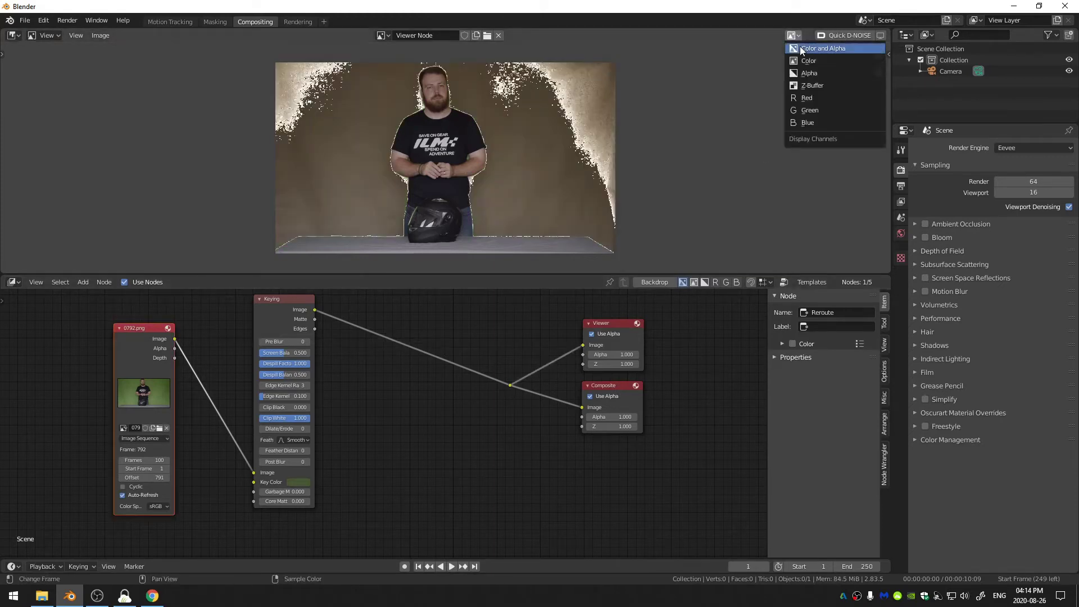
{"action": "left_click", "coordinate": [809, 48]}
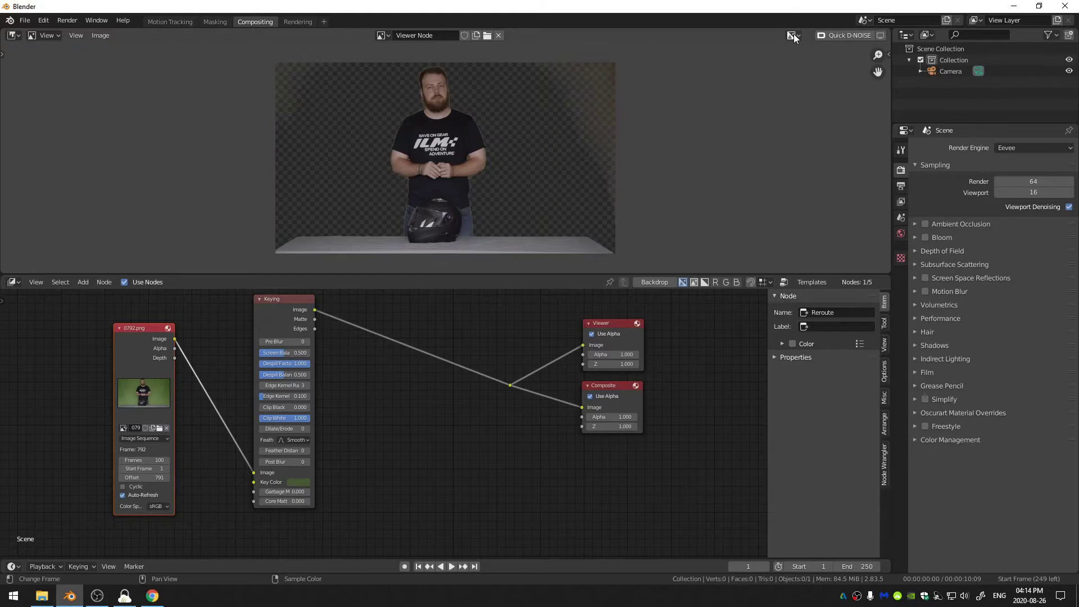
{"action": "left_click", "coordinate": [793, 35]}
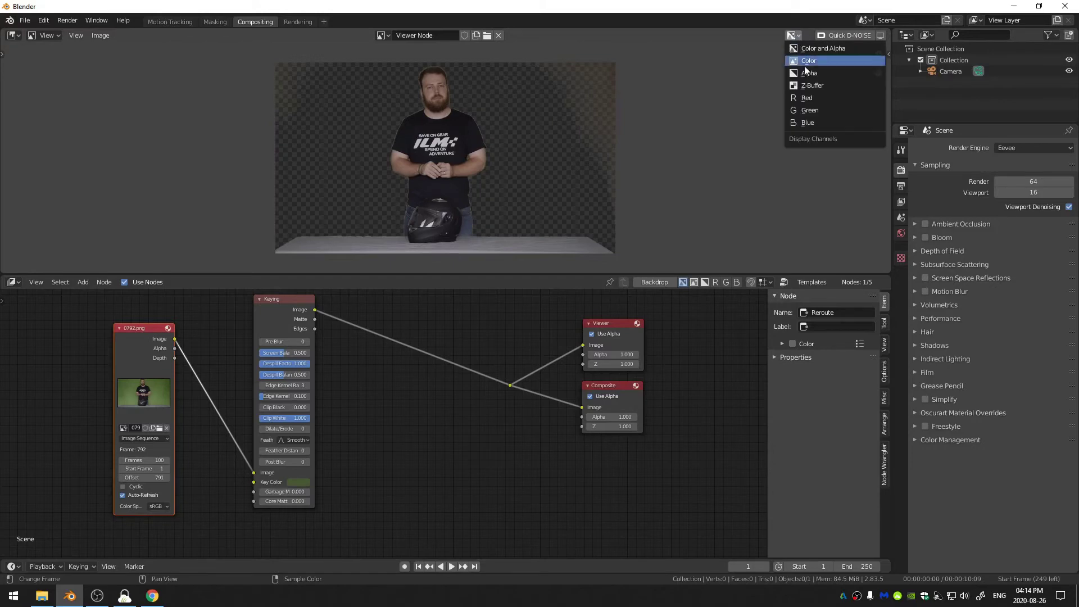
{"action": "left_click", "coordinate": [134, 348]}
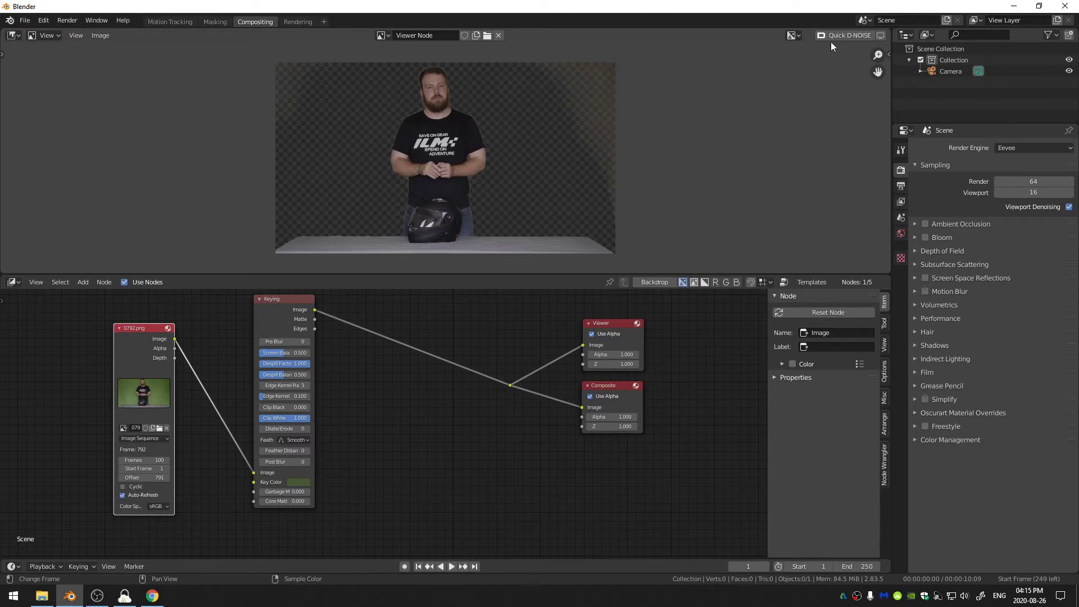
{"action": "left_click", "coordinate": [792, 34]}
{"action": "left_click", "coordinate": [815, 75]}
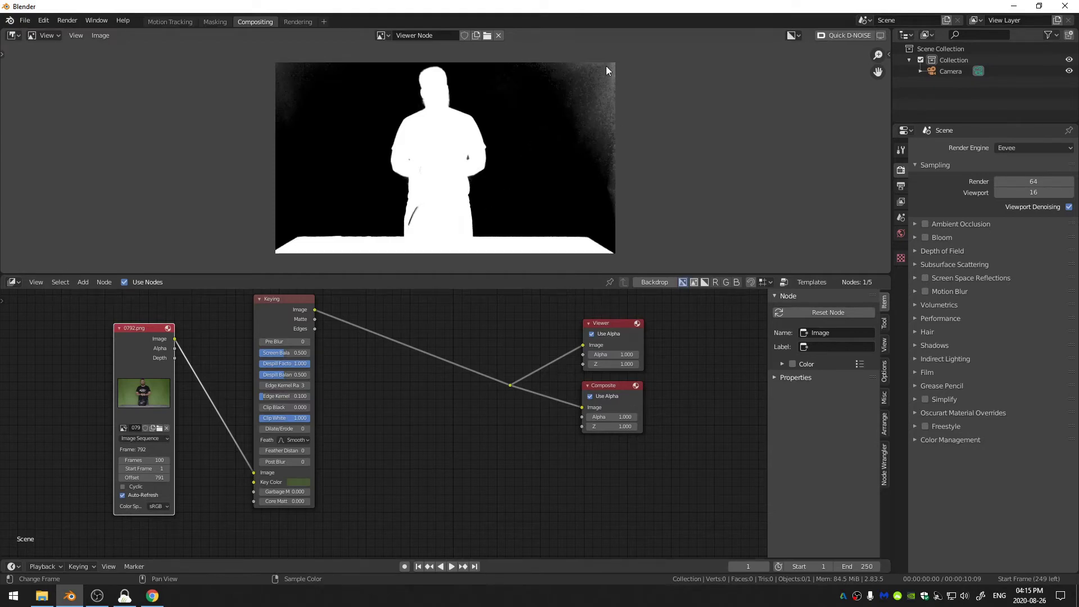
Step: Try a Clip Black of 0.442 and a Clip White of 0.150 on the Keying node, restoring both to their defaults
{"action": "scroll", "coordinate": [343, 425], "scroll_direction": "up", "scroll_amount": 3}
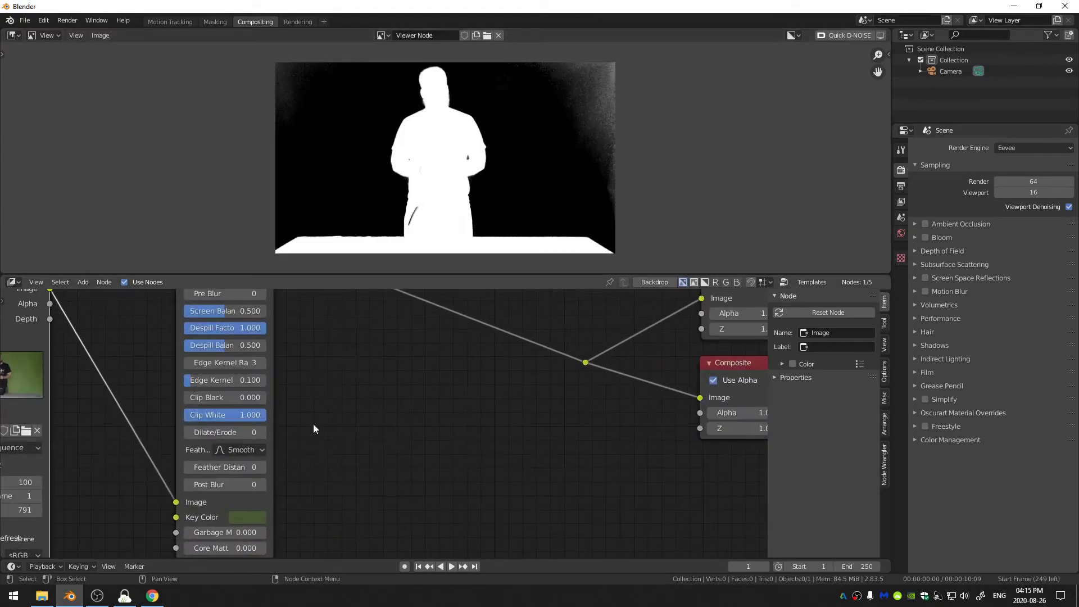
{"action": "middle_click_drag", "start_coordinate": [312, 424], "coordinate": [437, 448]}
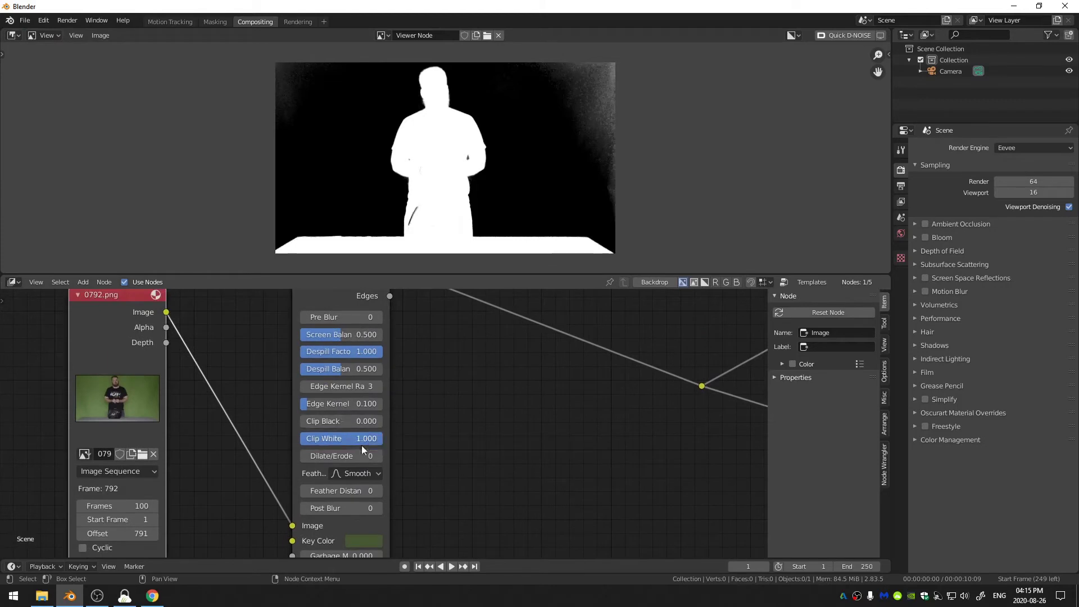
{"action": "left_click_drag", "start_coordinate": [351, 420], "coordinate": [371, 420]}
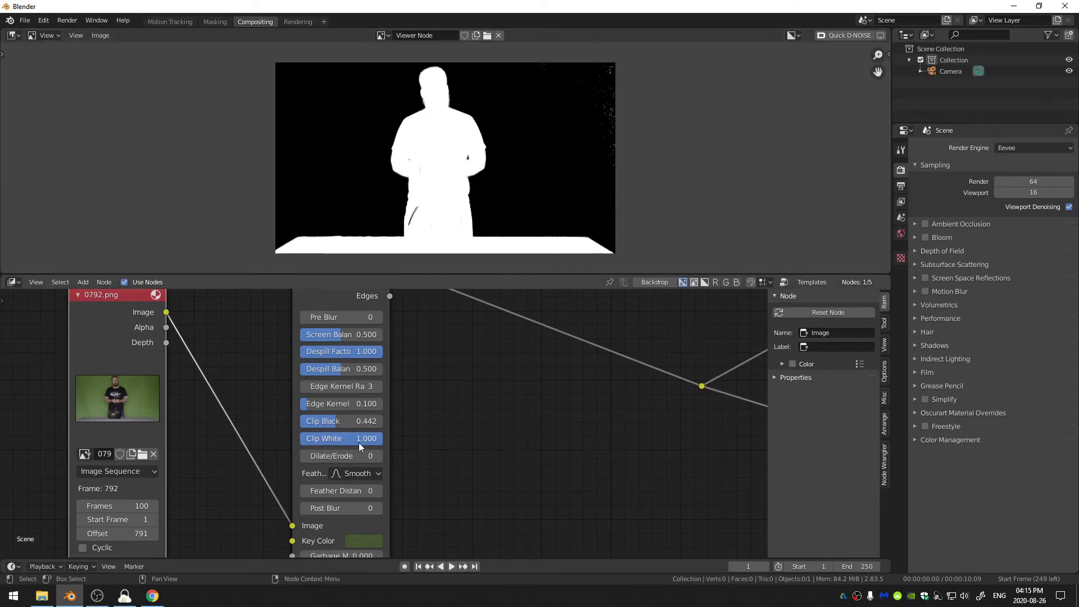
{"action": "left_click_drag", "start_coordinate": [352, 439], "coordinate": [312, 439]}
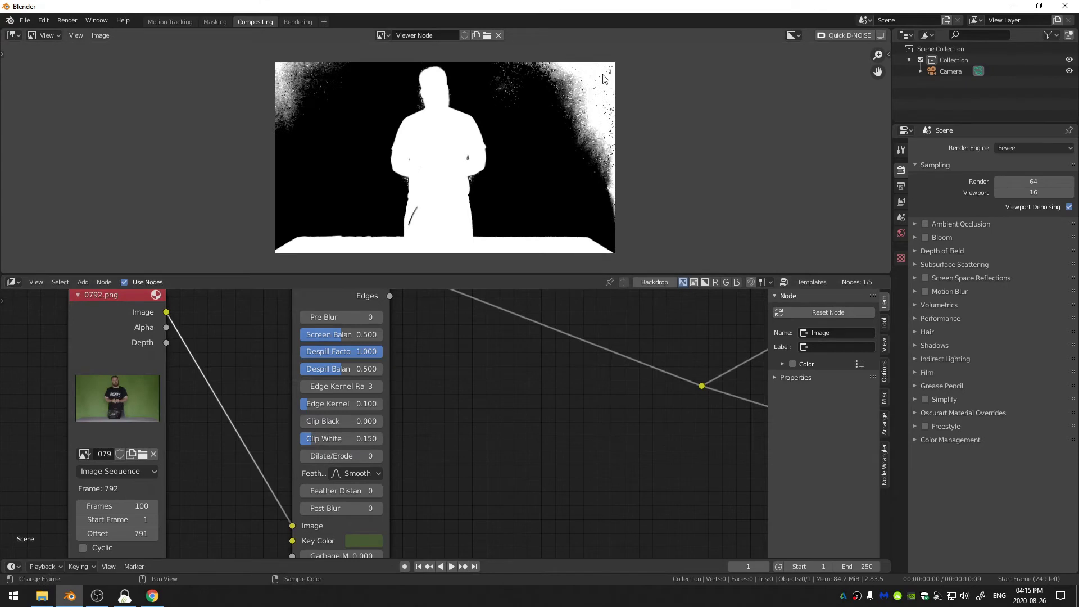
{"action": "left_click_drag", "start_coordinate": [332, 441], "coordinate": [382, 441]}
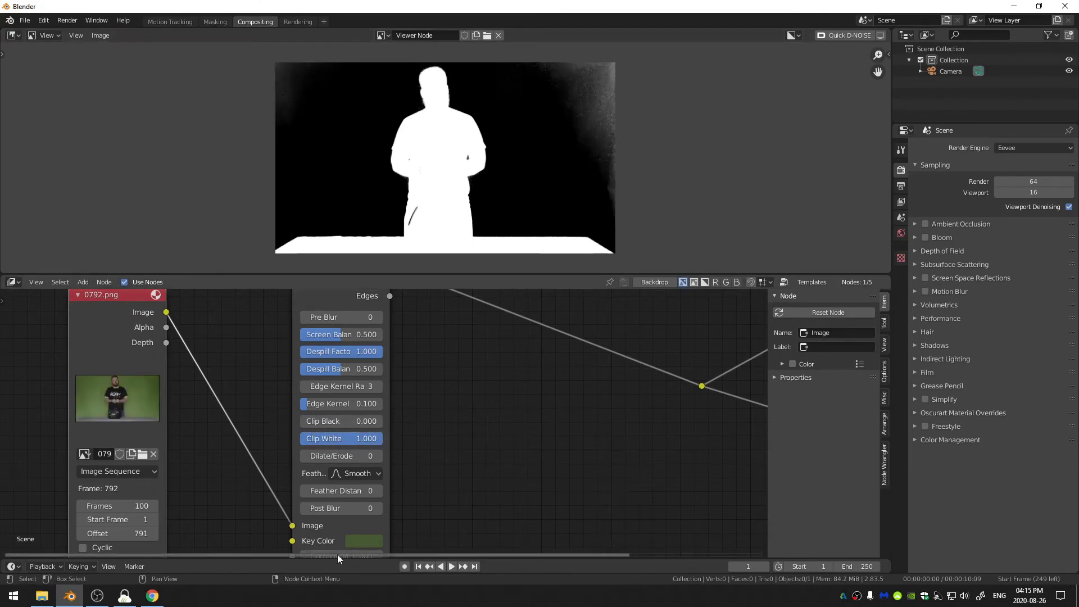
Step: Fine-tune the Keying node's key color, lowering its saturation to about 0.357 and shifting its hue toward yellow
{"action": "middle_click_drag", "start_coordinate": [305, 532], "coordinate": [333, 459]}
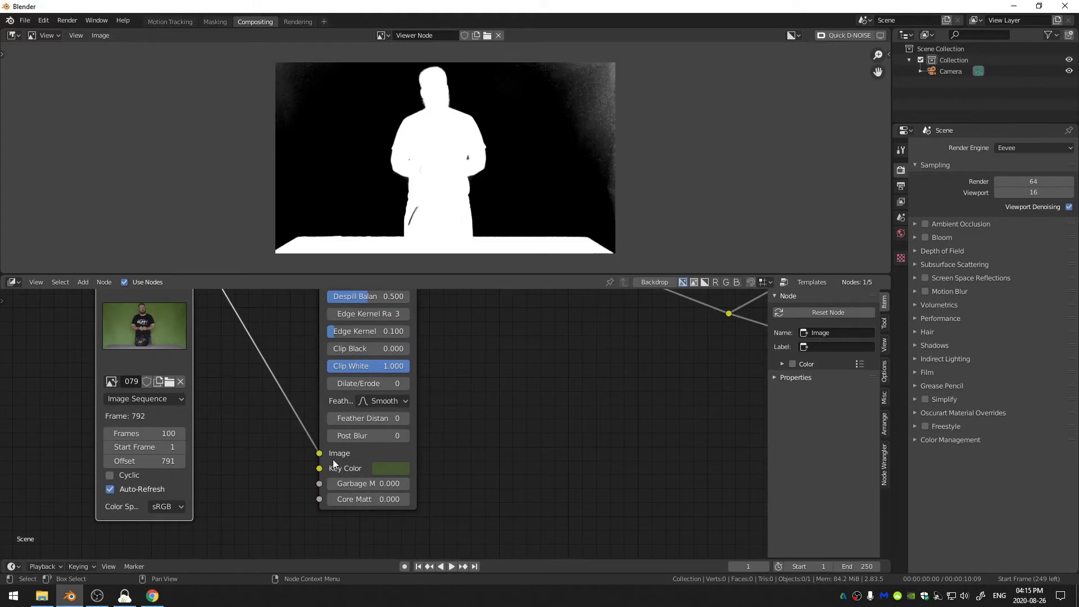
{"action": "left_click", "coordinate": [386, 469]}
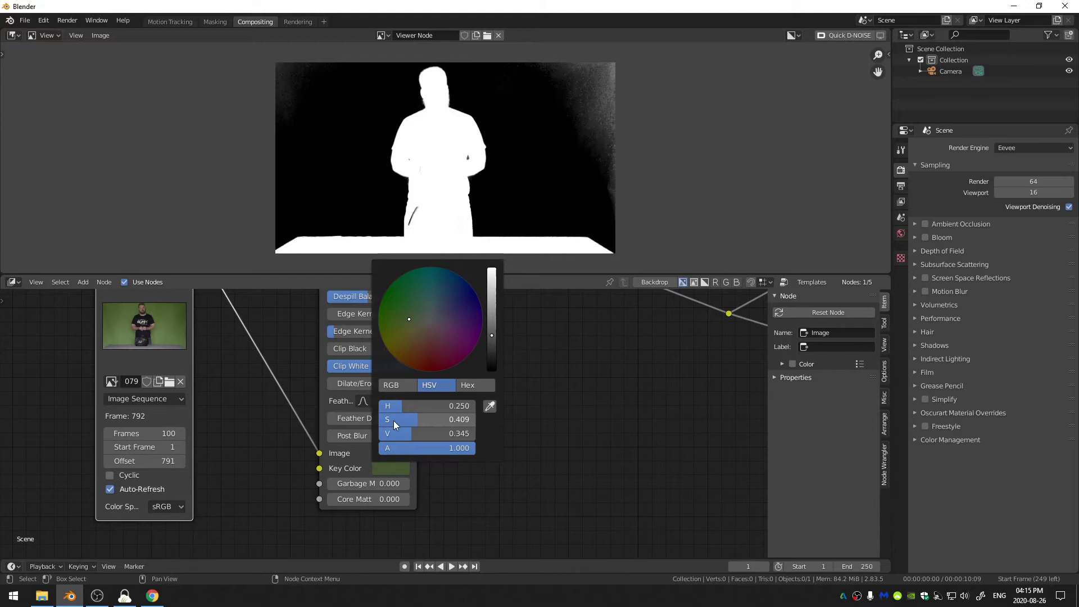
{"action": "left_click_drag", "start_coordinate": [412, 420], "coordinate": [410, 419]}
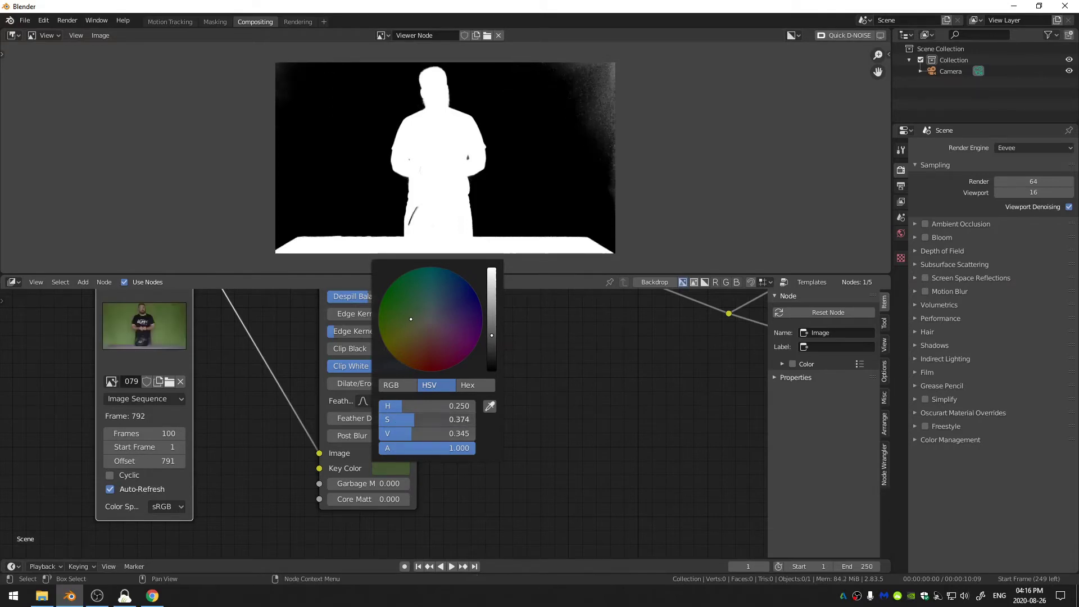
{"action": "left_click", "coordinate": [415, 419]}
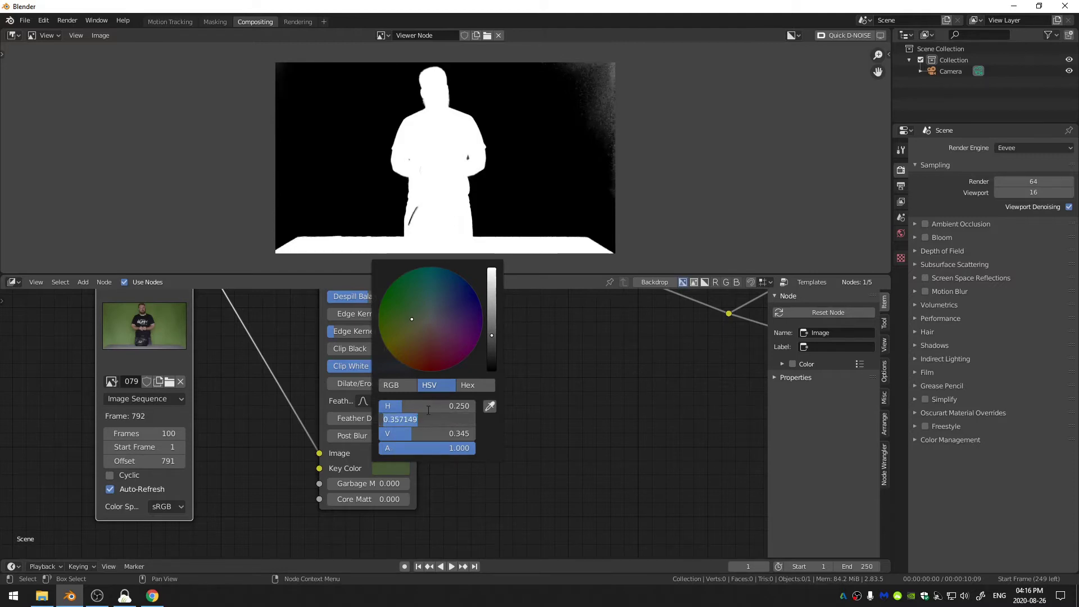
{"action": "left_click_drag", "start_coordinate": [428, 408], "coordinate": [430, 403]}
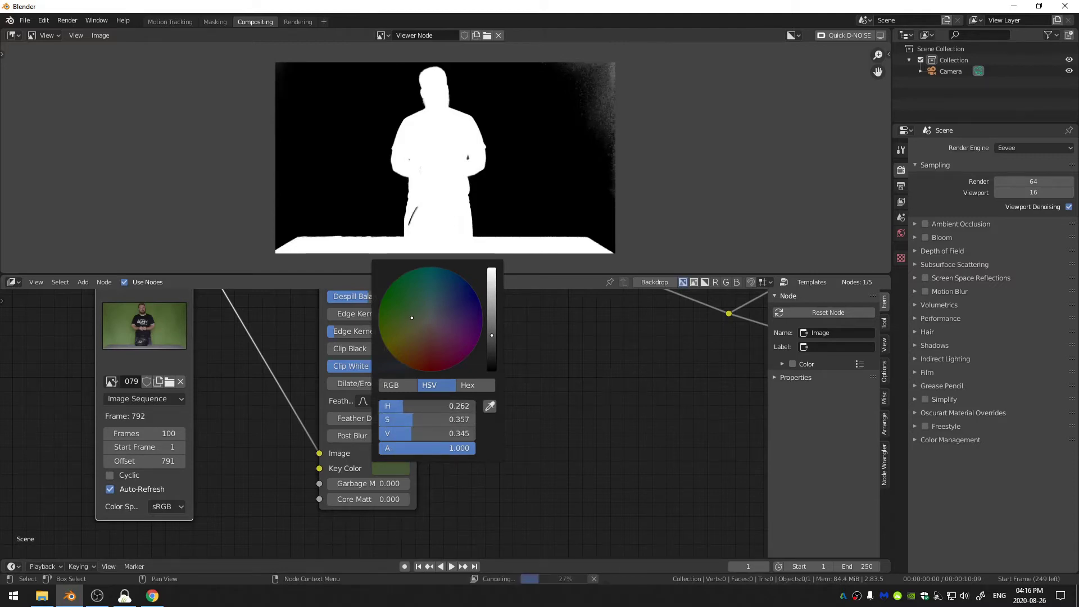
{"action": "left_click_drag", "start_coordinate": [403, 405], "coordinate": [393, 406]}
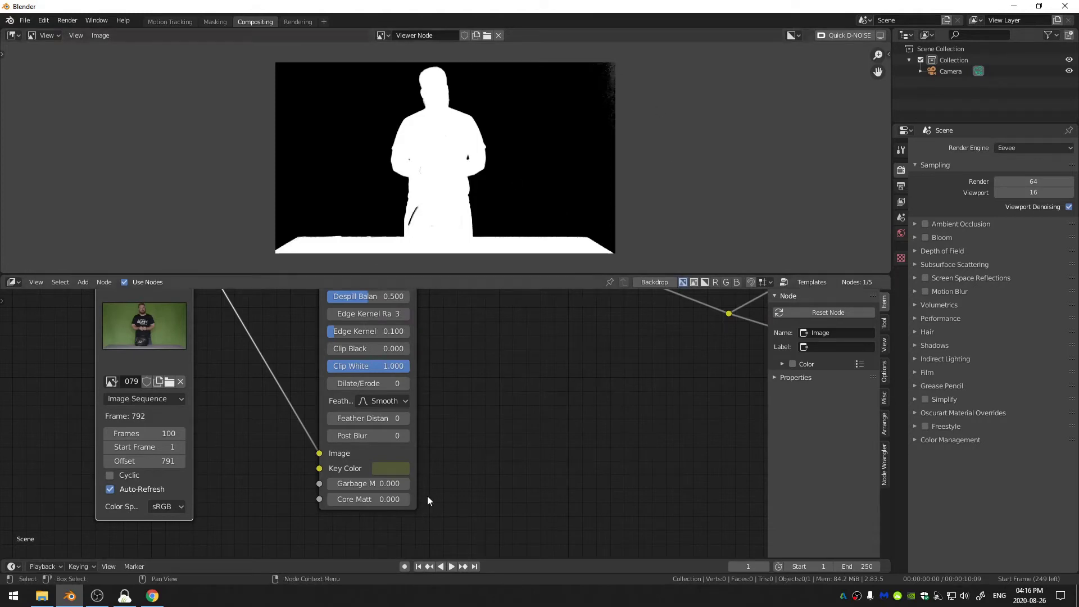
Step: Display the keyed footage in Color and Alpha and examine the key's edges around the man's head
{"action": "left_click", "coordinate": [792, 35]}
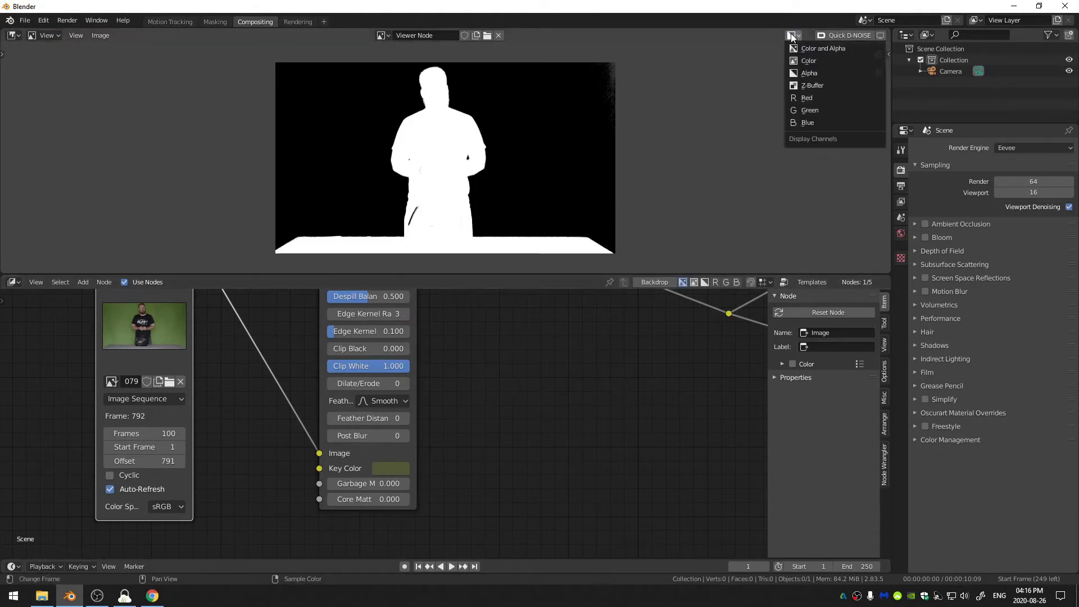
{"action": "left_click", "coordinate": [800, 50]}
{"action": "scroll", "coordinate": [472, 116], "scroll_direction": "up", "scroll_amount": 5}
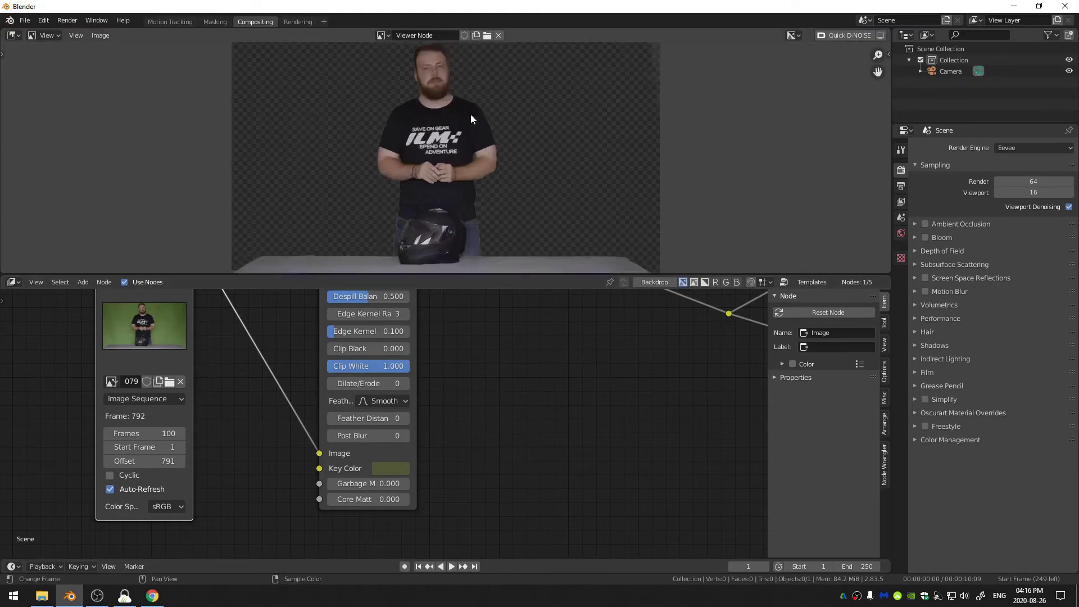
{"action": "scroll", "coordinate": [476, 120], "scroll_direction": "up", "scroll_amount": 1}
{"action": "middle_click_drag", "start_coordinate": [405, 114], "coordinate": [449, 283]}
{"action": "middle_click_drag", "start_coordinate": [454, 134], "coordinate": [456, 341]}
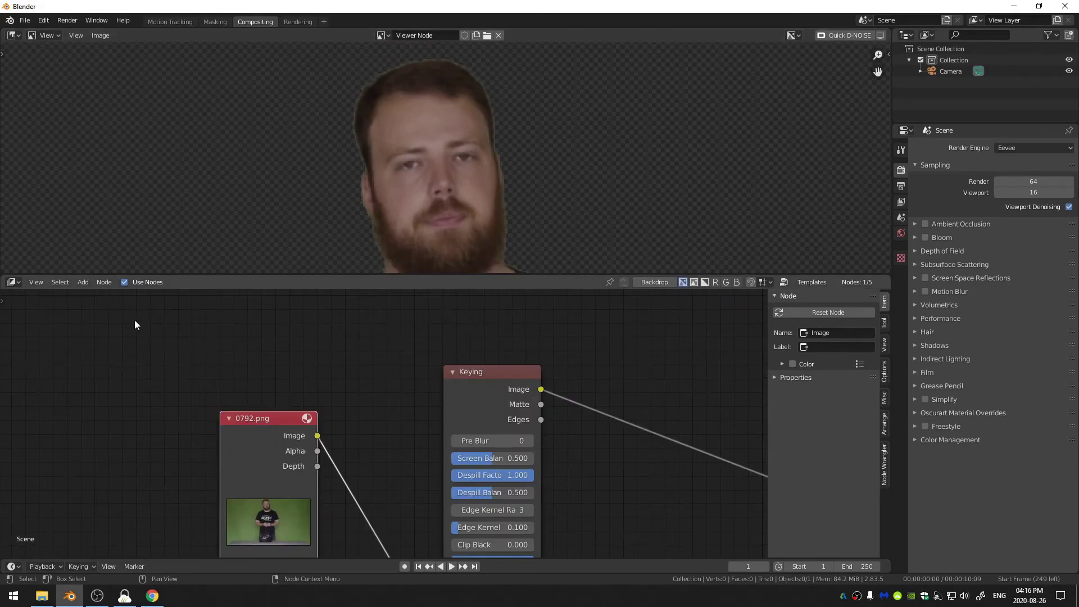
Step: Add an Image node, load the background image into it, and place it above the footage node
{"action": "key", "text": "shift+a"}
{"action": "mouse_move", "coordinate": [133, 338]}
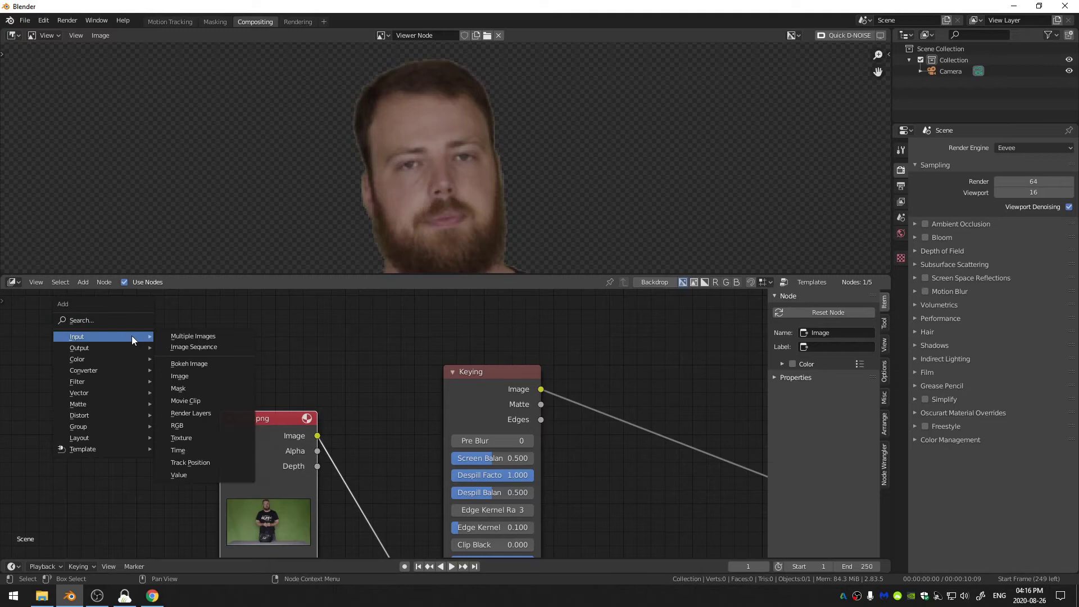
{"action": "left_click", "coordinate": [203, 375]}
{"action": "left_click", "coordinate": [170, 474]}
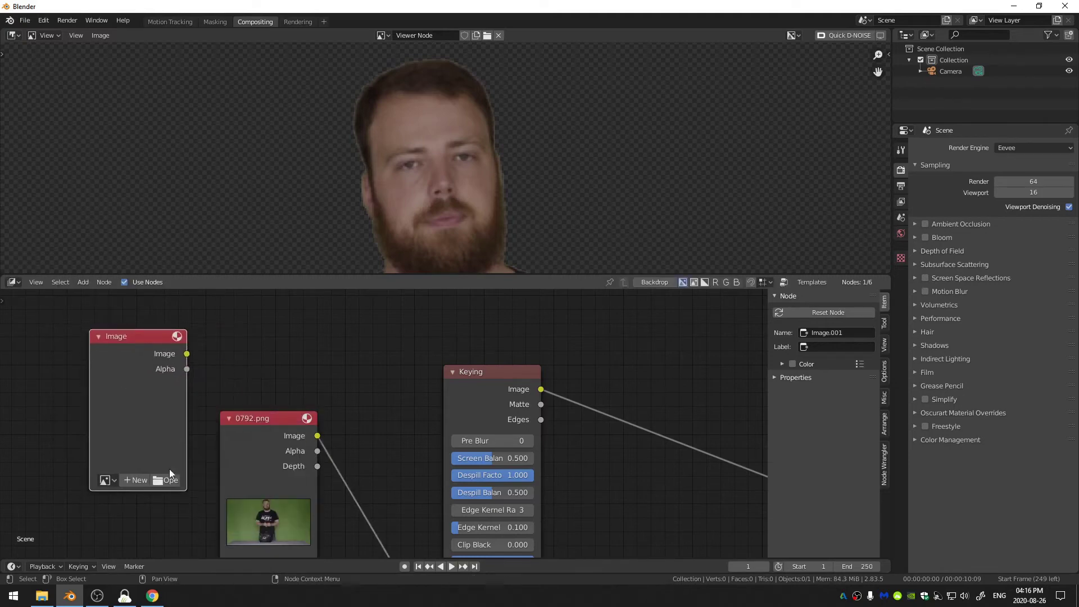
{"action": "left_click", "coordinate": [168, 481]}
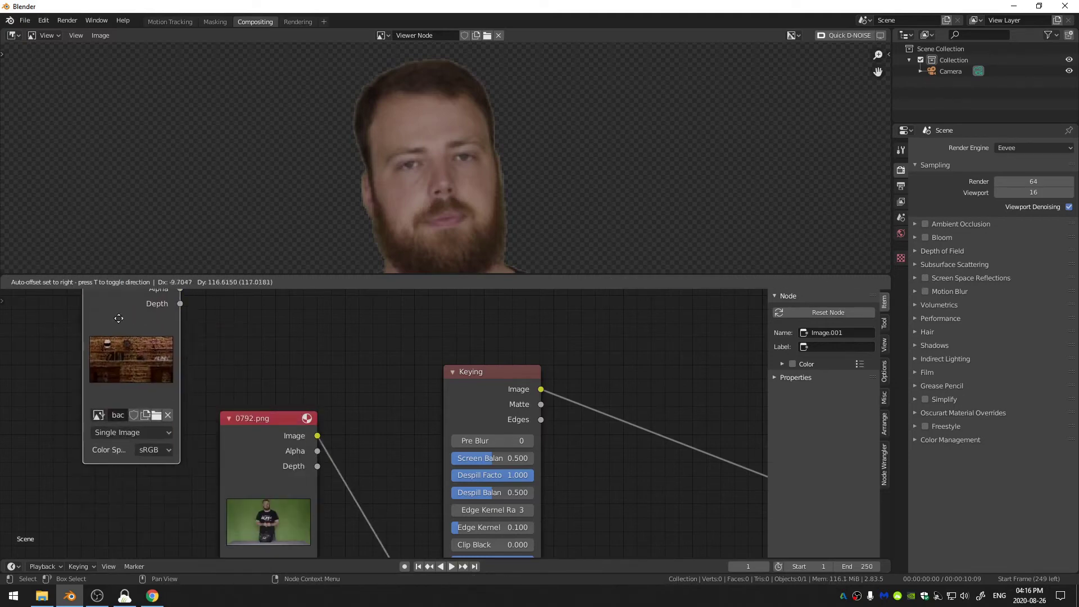
{"action": "left_click_drag", "start_coordinate": [143, 402], "coordinate": [309, 306]}
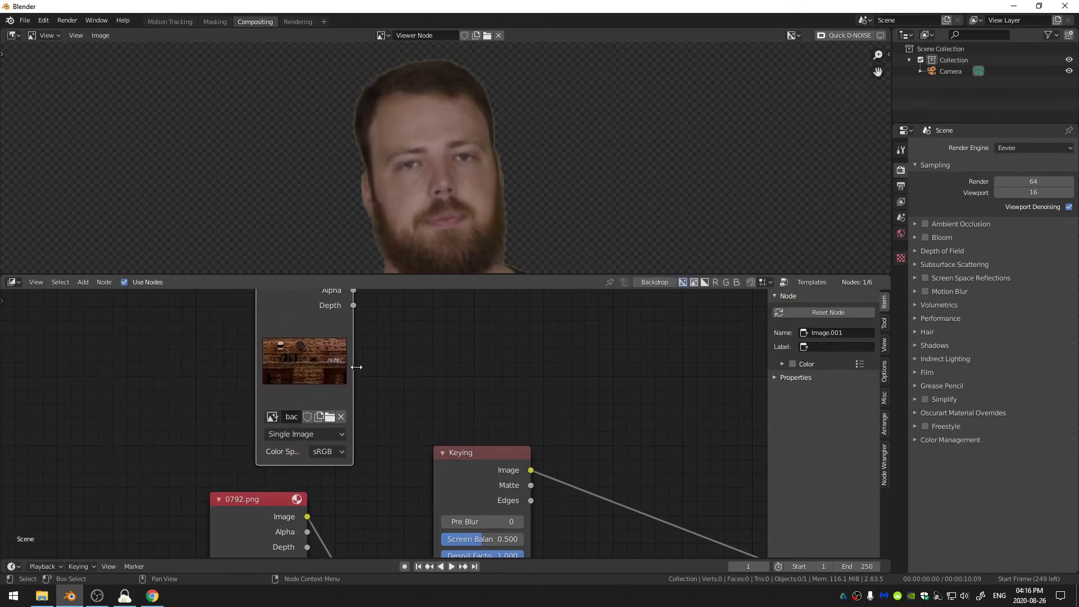
Step: Add an Alpha Over node in the empty area above and between the Keying and Viewer nodes
{"action": "scroll", "coordinate": [397, 387], "scroll_direction": "down", "scroll_amount": 3}
{"action": "middle_click_drag", "start_coordinate": [504, 386], "coordinate": [351, 407]}
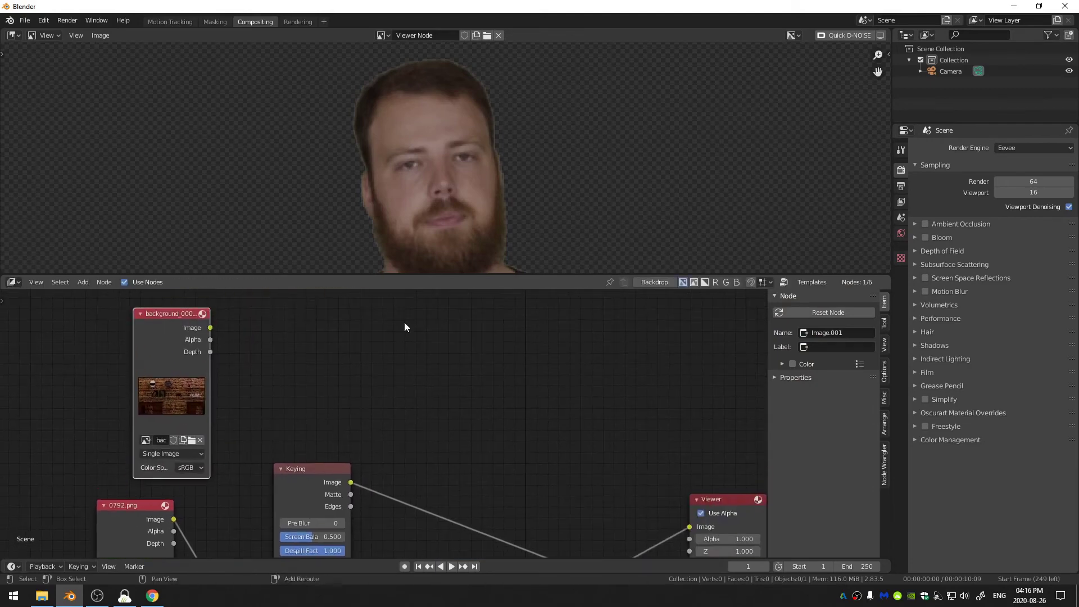
{"action": "key", "text": "shift+a"}
{"action": "left_click", "coordinate": [348, 307]}
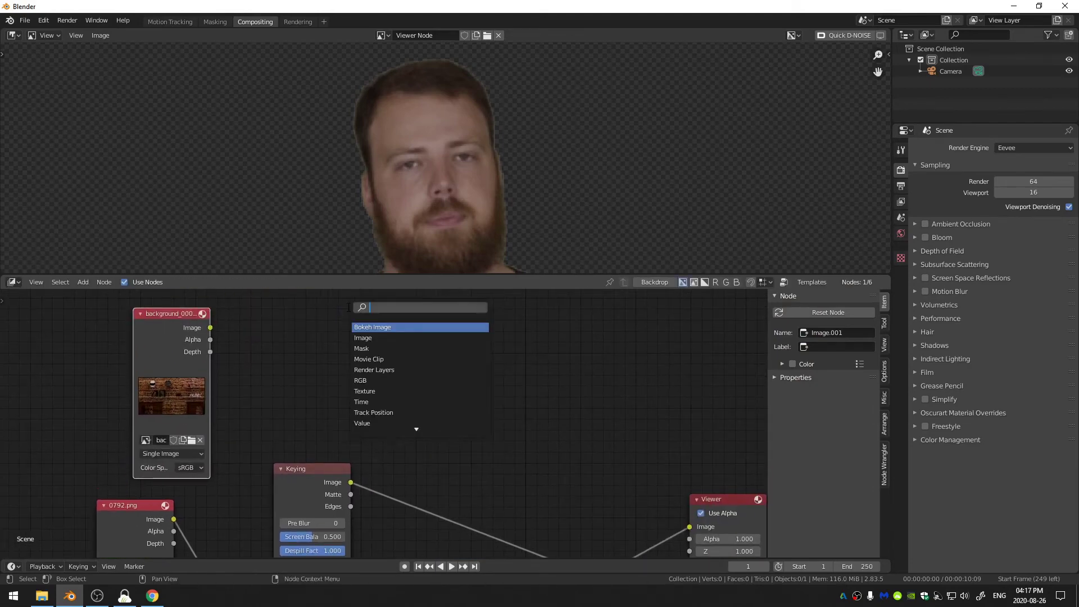
{"action": "type", "text": "alp"}
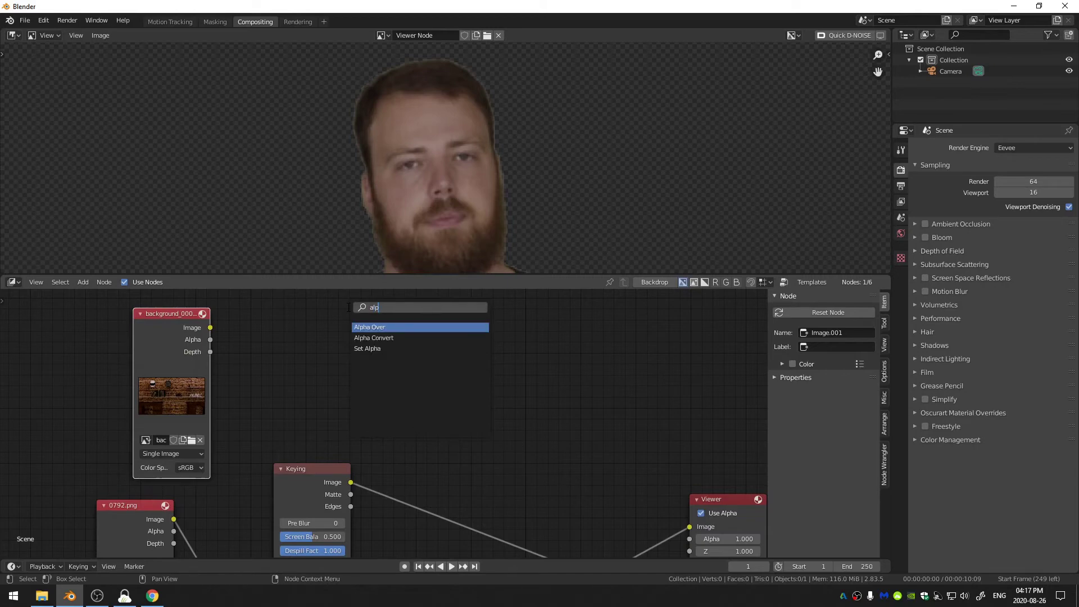
{"action": "type", "text": "ha"}
{"action": "key", "text": "Return"}
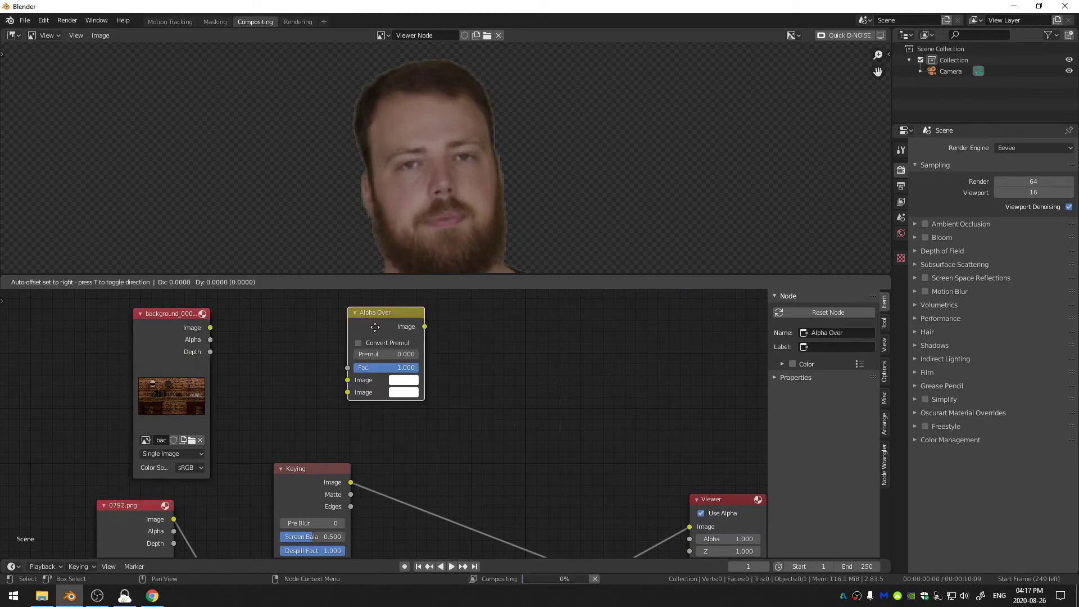
{"action": "left_click", "coordinate": [525, 355]}
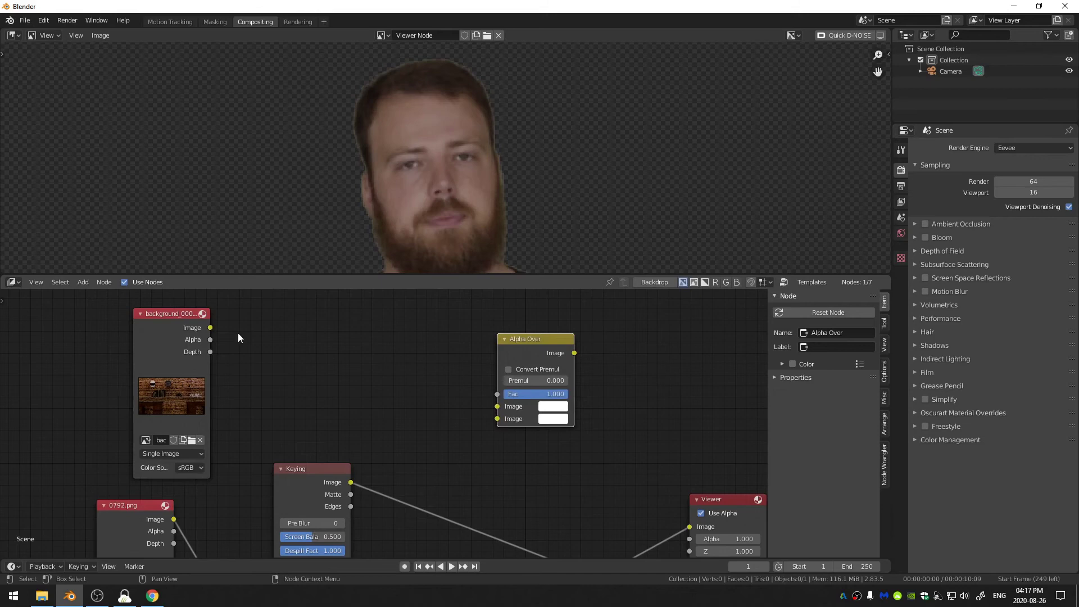
Step: Connect the background's Image output to Alpha Over's first Image input and the Keying node's Image output to the second
{"action": "left_click_drag", "start_coordinate": [497, 405], "coordinate": [470, 426]}
{"action": "left_click_drag", "start_coordinate": [209, 327], "coordinate": [497, 406]}
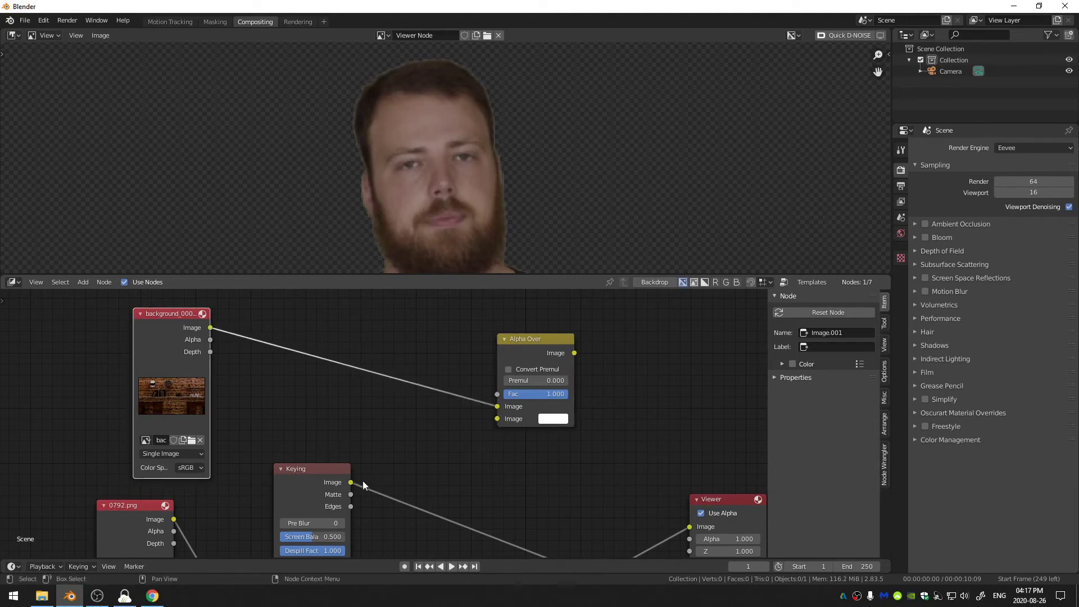
{"action": "left_click_drag", "start_coordinate": [351, 482], "coordinate": [497, 418]}
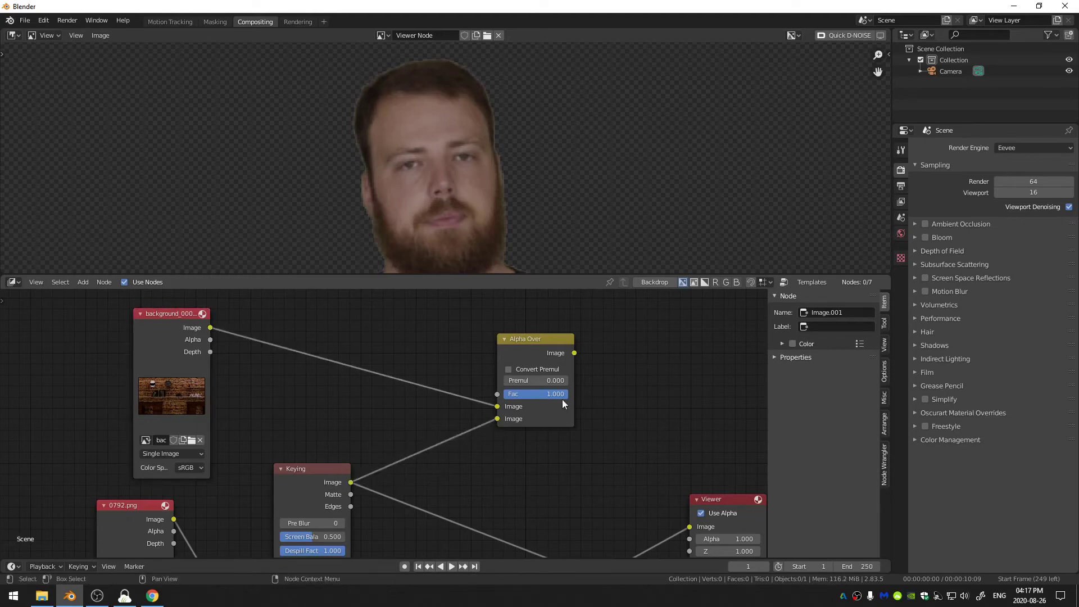
Step: Send the Alpha Over node's output to the Viewer and check the whole composite against the background frame
{"action": "middle_click_drag", "start_coordinate": [591, 396], "coordinate": [432, 419]}
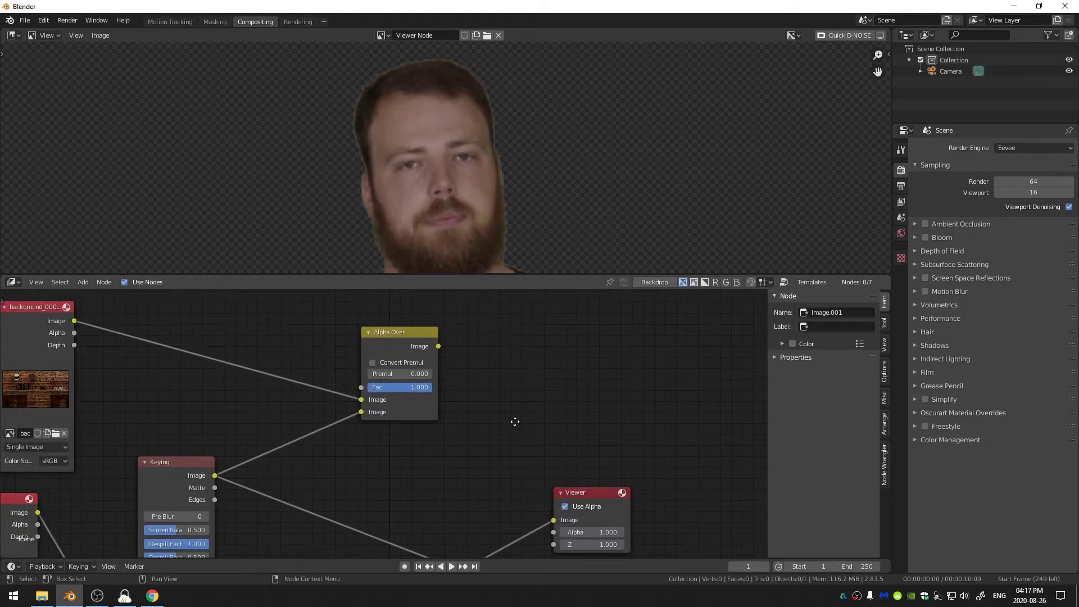
{"action": "middle_click_drag", "start_coordinate": [515, 421], "coordinate": [519, 432]}
{"action": "left_click", "coordinate": [410, 344], "text": "ctrl+shift"}
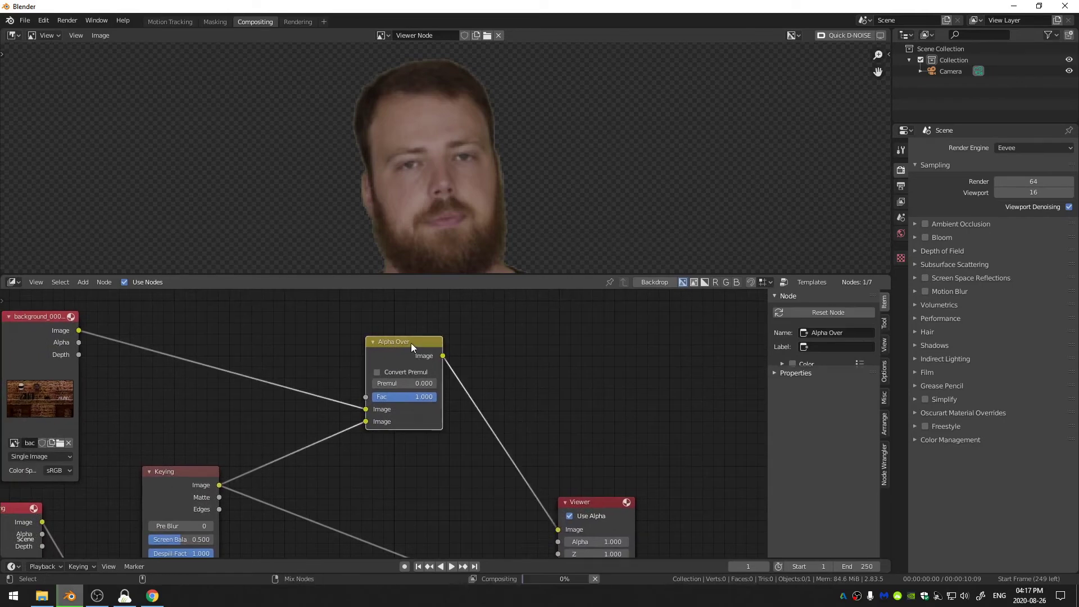
{"action": "scroll", "coordinate": [456, 173], "scroll_direction": "down", "scroll_amount": 4}
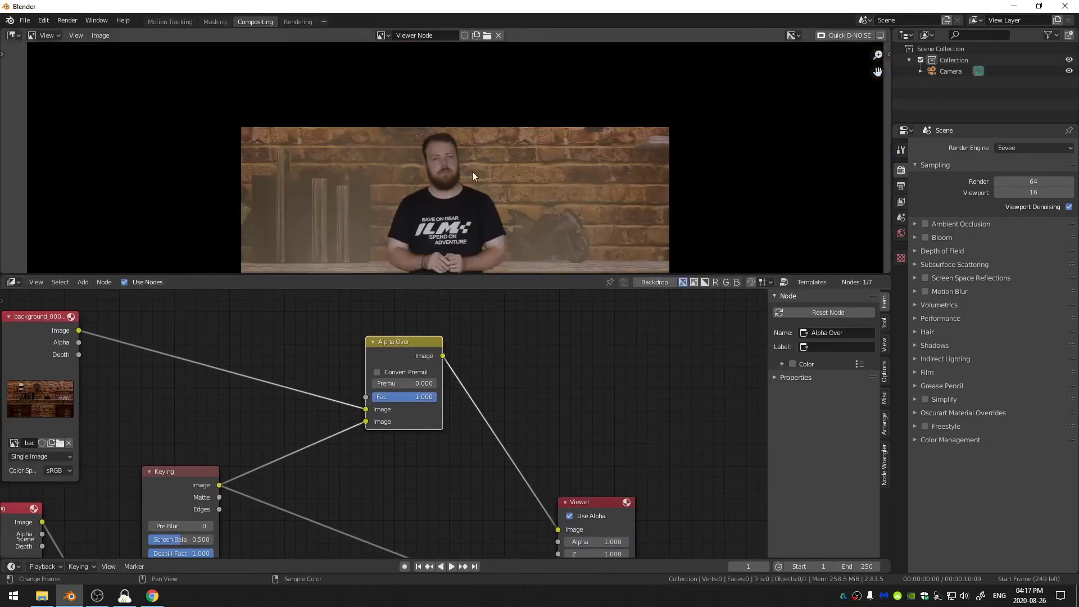
{"action": "middle_click_drag", "start_coordinate": [472, 171], "coordinate": [480, 72]}
{"action": "scroll", "coordinate": [507, 131], "scroll_direction": "down", "scroll_amount": 1}
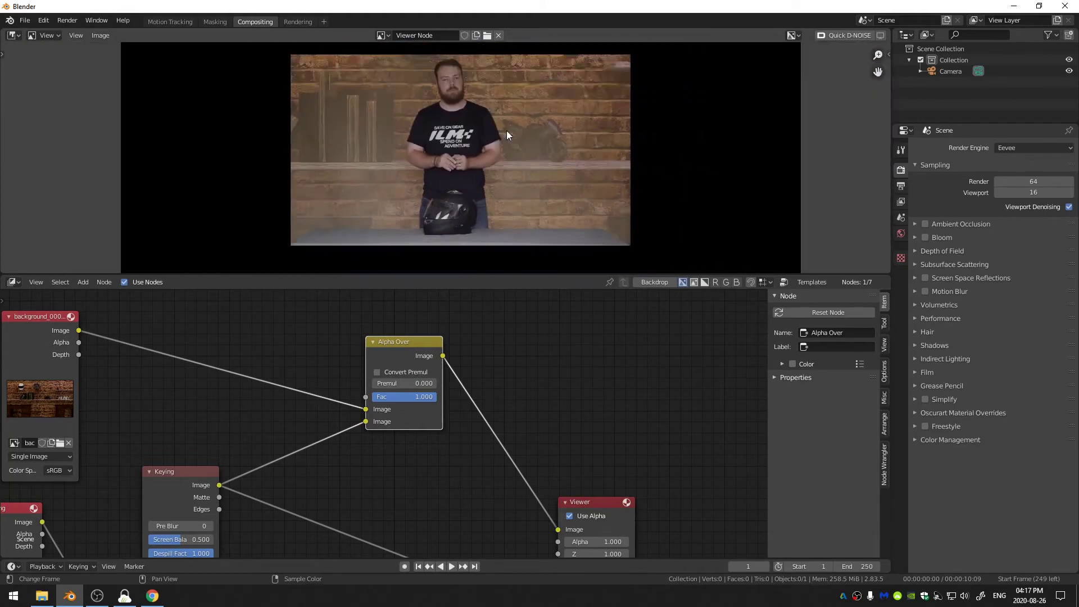
{"action": "scroll", "coordinate": [506, 130], "scroll_direction": "down", "scroll_amount": 4}
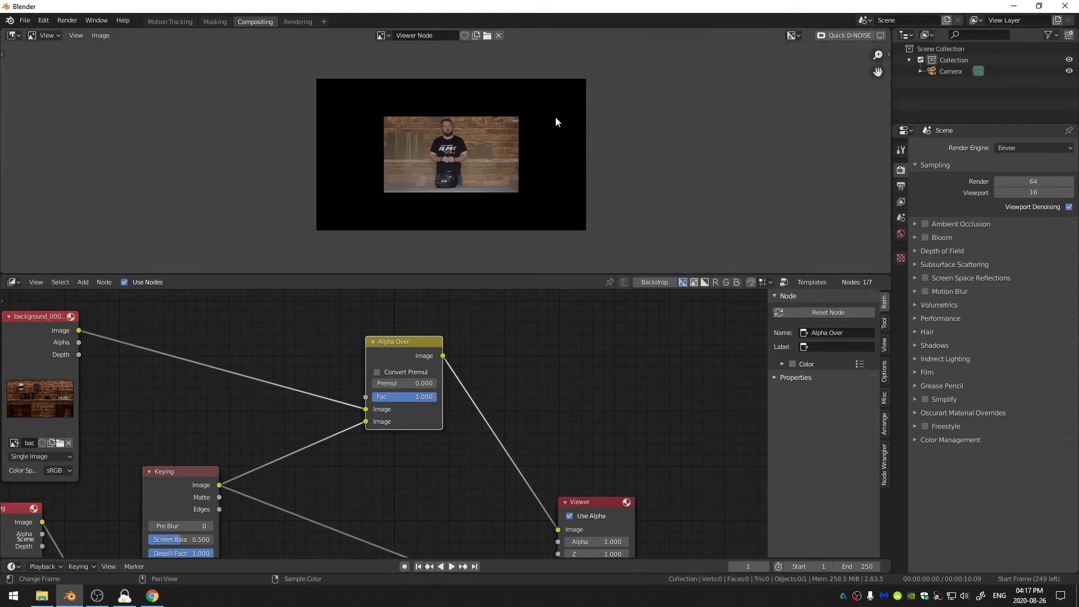
Step: Add a Scale node on the link between the background image and the Alpha Over node
{"action": "middle_click_drag", "start_coordinate": [116, 401], "coordinate": [269, 386]}
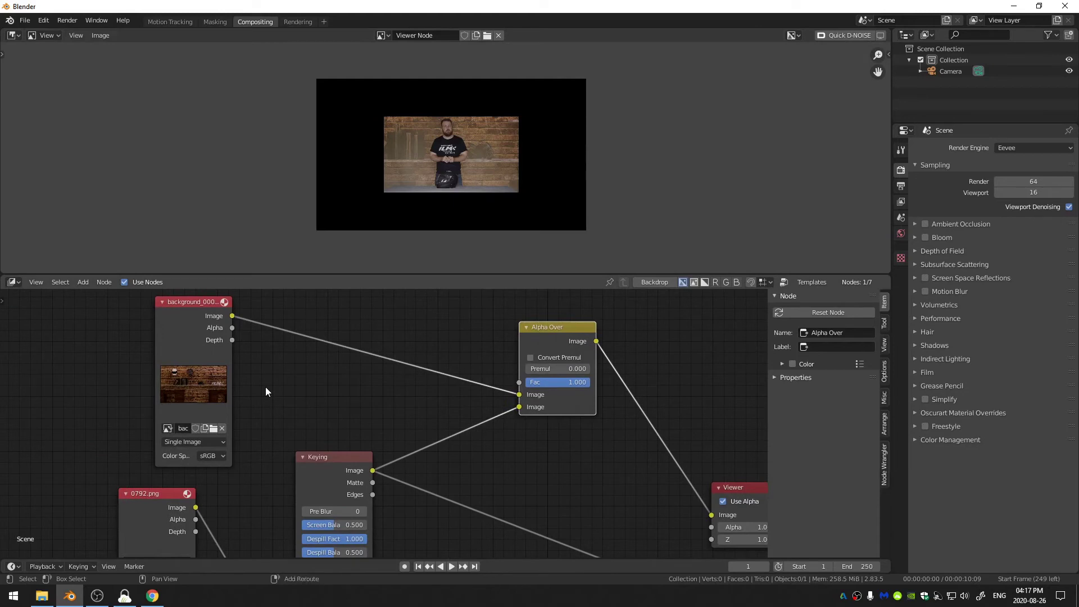
{"action": "key", "text": "shift+a"}
{"action": "left_click", "coordinate": [265, 387]}
{"action": "type", "text": "sca"}
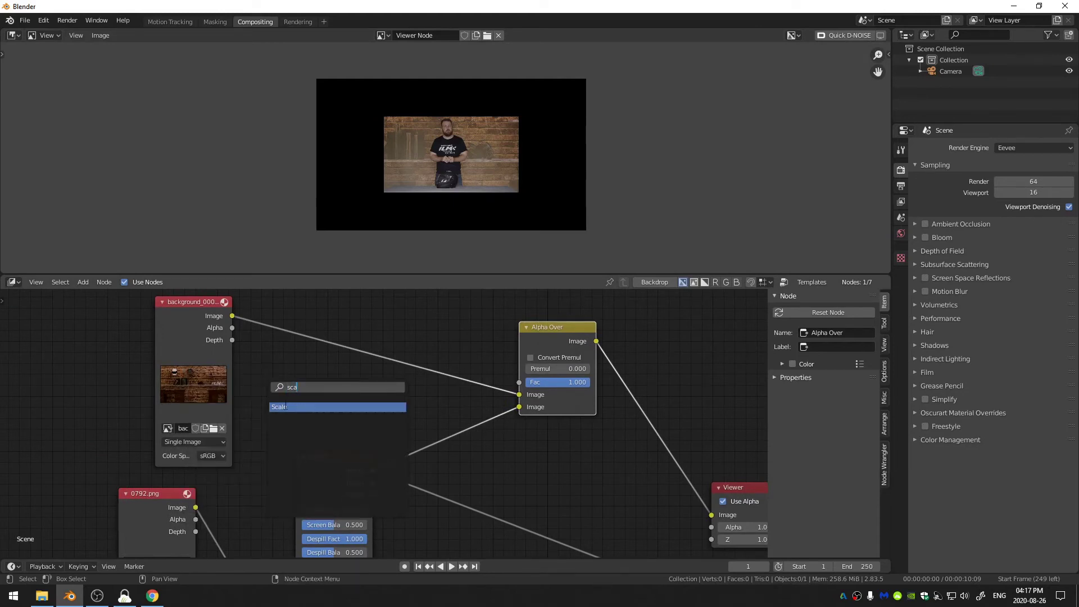
{"action": "left_click", "coordinate": [285, 406]}
{"action": "left_click", "coordinate": [306, 331]}
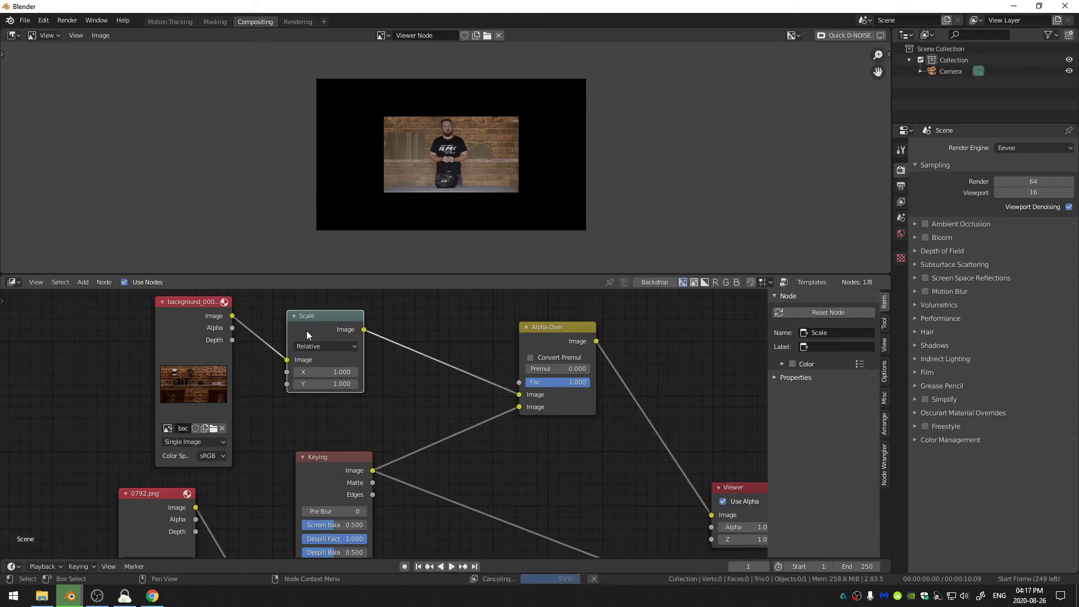
Step: Space the background and Alpha Over nodes slightly away from the Scale node and set its scaling space to Render Size
{"action": "left_click_drag", "start_coordinate": [177, 318], "coordinate": [162, 320]}
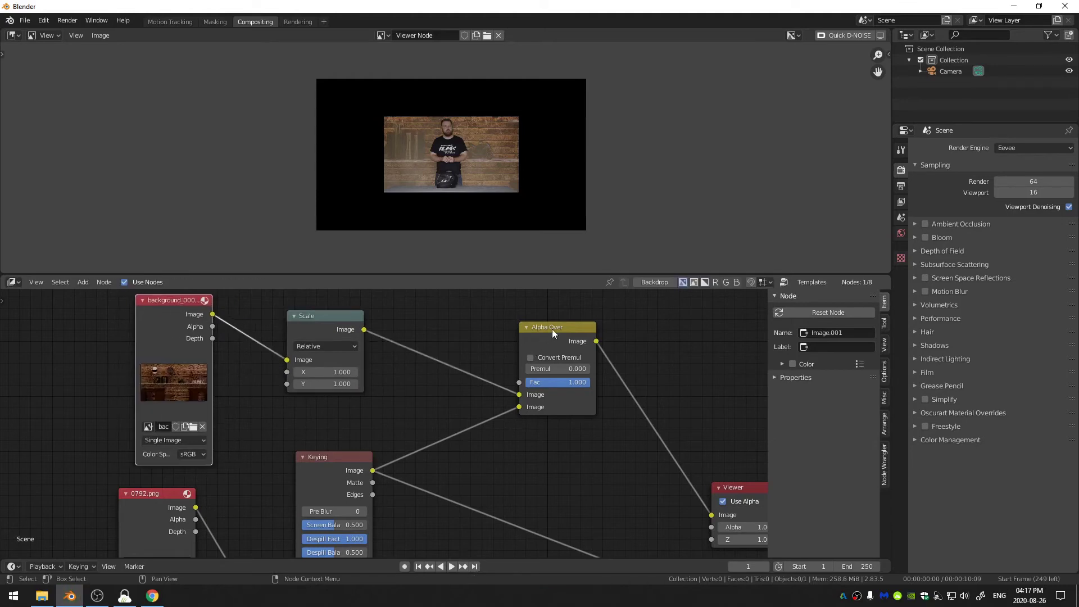
{"action": "left_click_drag", "start_coordinate": [551, 332], "coordinate": [561, 329]}
{"action": "left_click", "coordinate": [342, 345]}
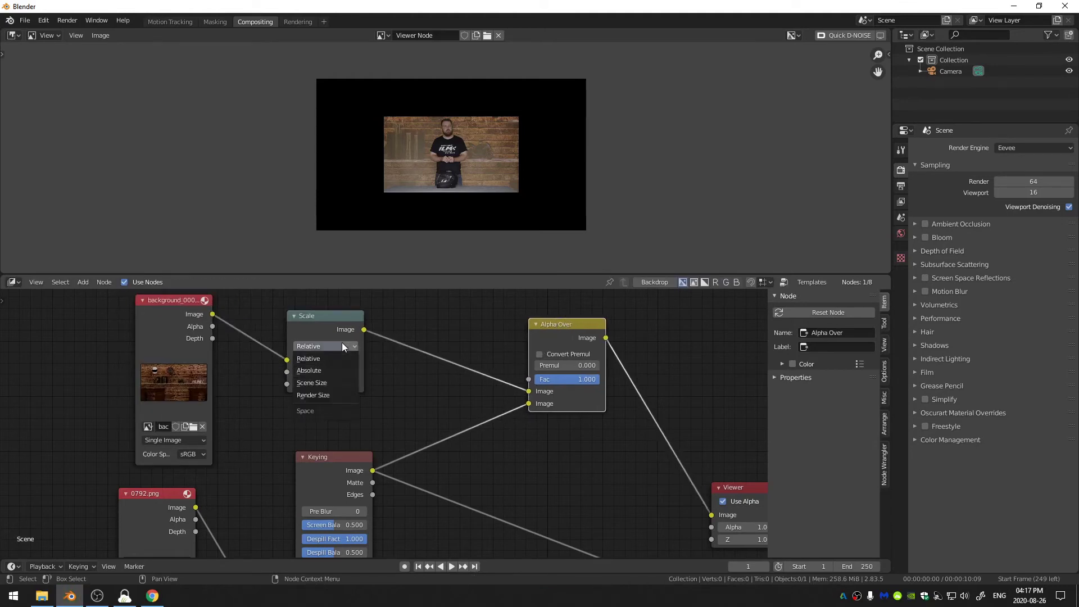
{"action": "left_click", "coordinate": [333, 394]}
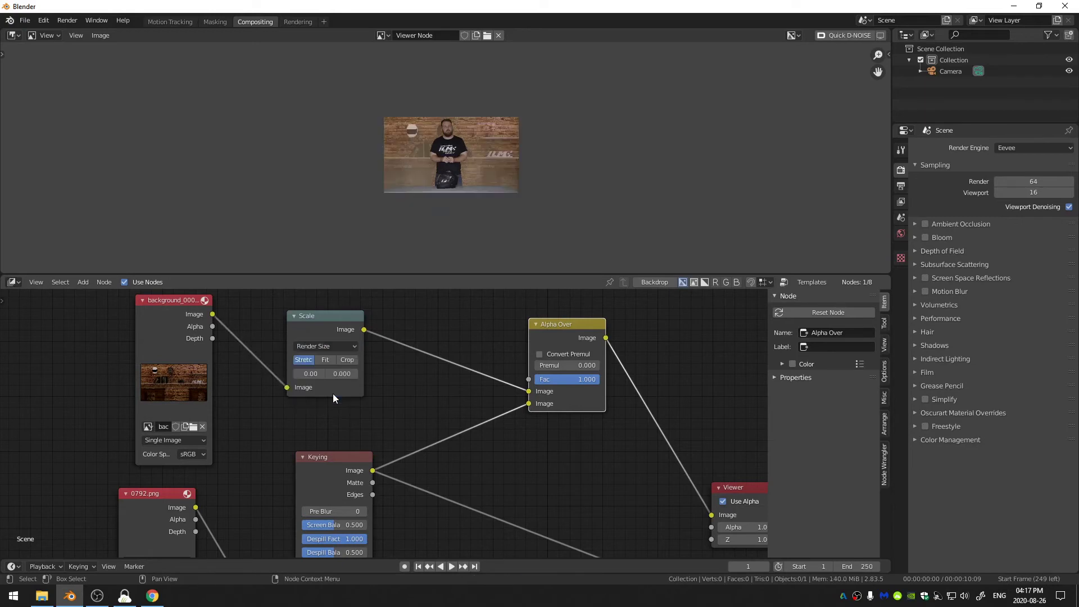
{"action": "scroll", "coordinate": [491, 202], "scroll_direction": "down", "scroll_amount": 2}
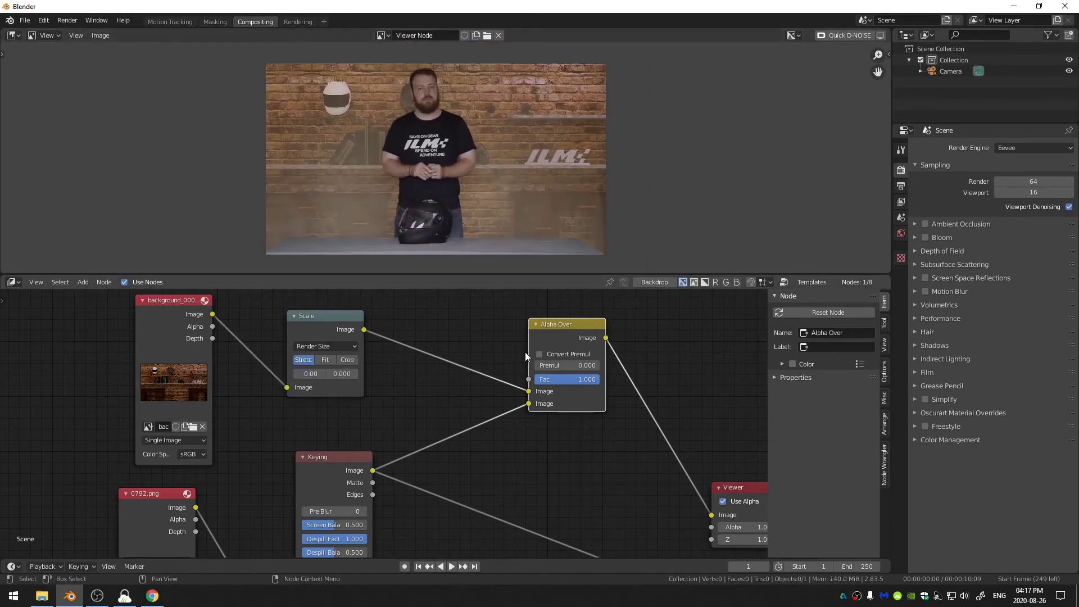
Step: Compare the alpha channels of the Alpha Over and Keying outputs, then return the viewer to Color and Alpha on Alpha Over
{"action": "left_click", "coordinate": [793, 34]}
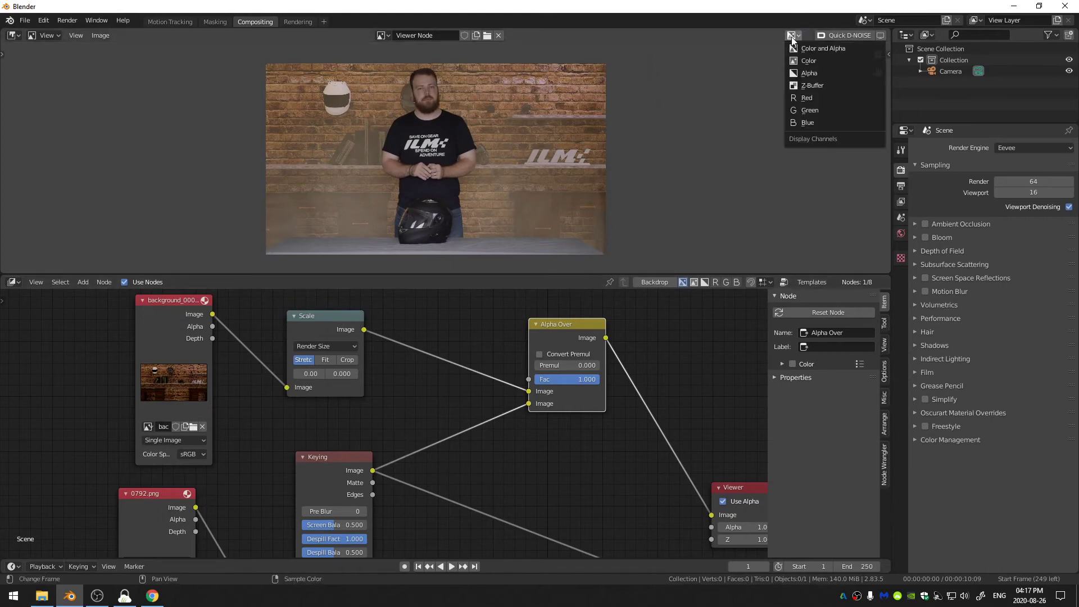
{"action": "left_click", "coordinate": [803, 77]}
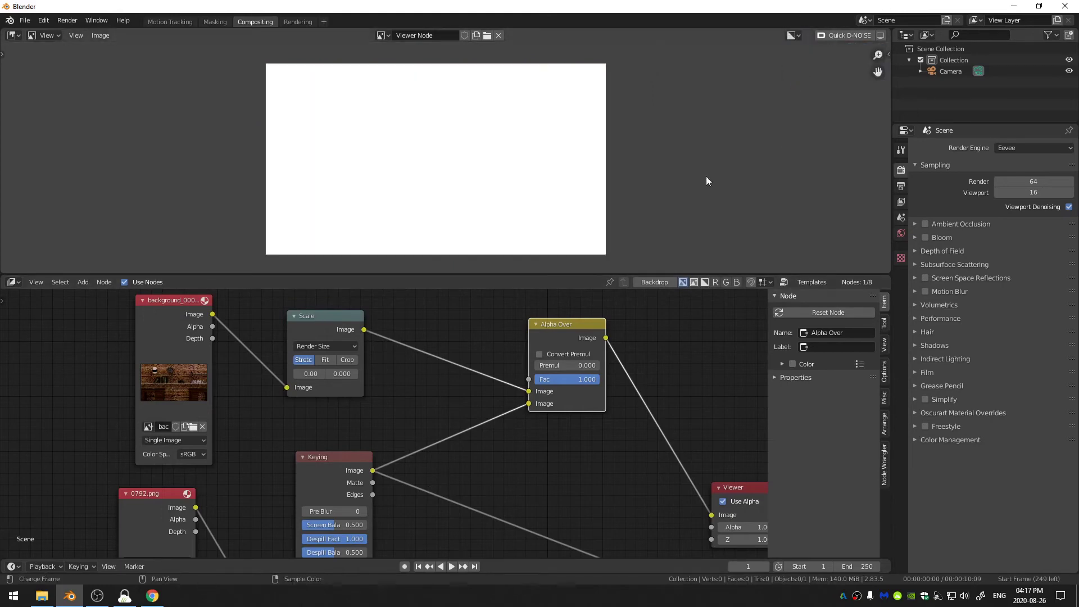
{"action": "left_click", "coordinate": [343, 466], "text": "ctrl+shift"}
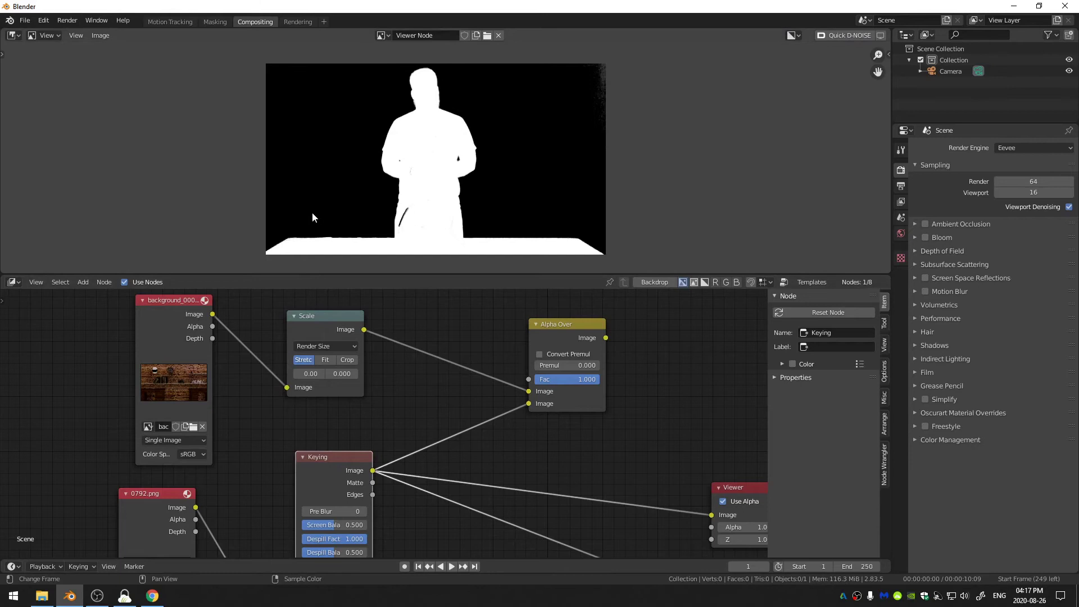
{"action": "left_click", "coordinate": [800, 34]}
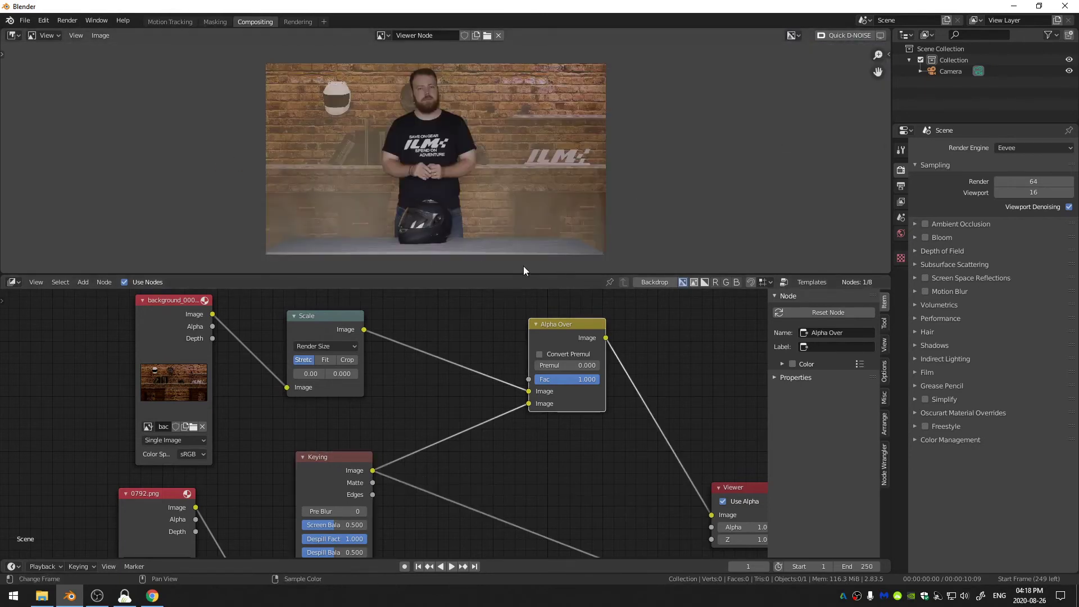
Step: Enable Convert Premul on the Alpha Over node and view the composite
{"action": "left_click", "coordinate": [539, 354]}
{"action": "scroll", "coordinate": [462, 184], "scroll_direction": "up", "scroll_amount": 4}
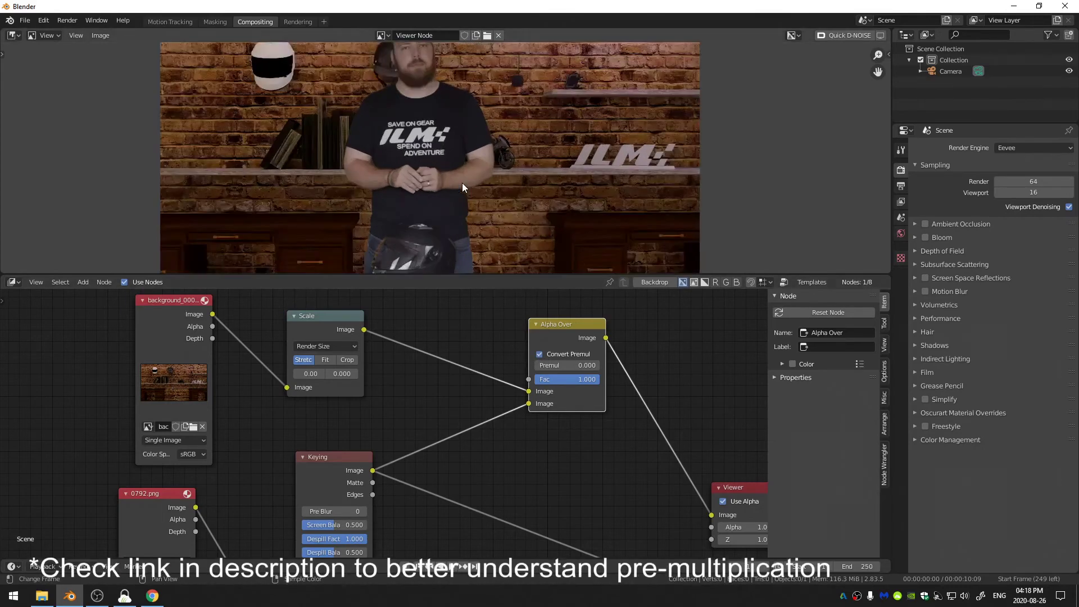
{"action": "scroll", "coordinate": [516, 147], "scroll_direction": "down", "scroll_amount": 4}
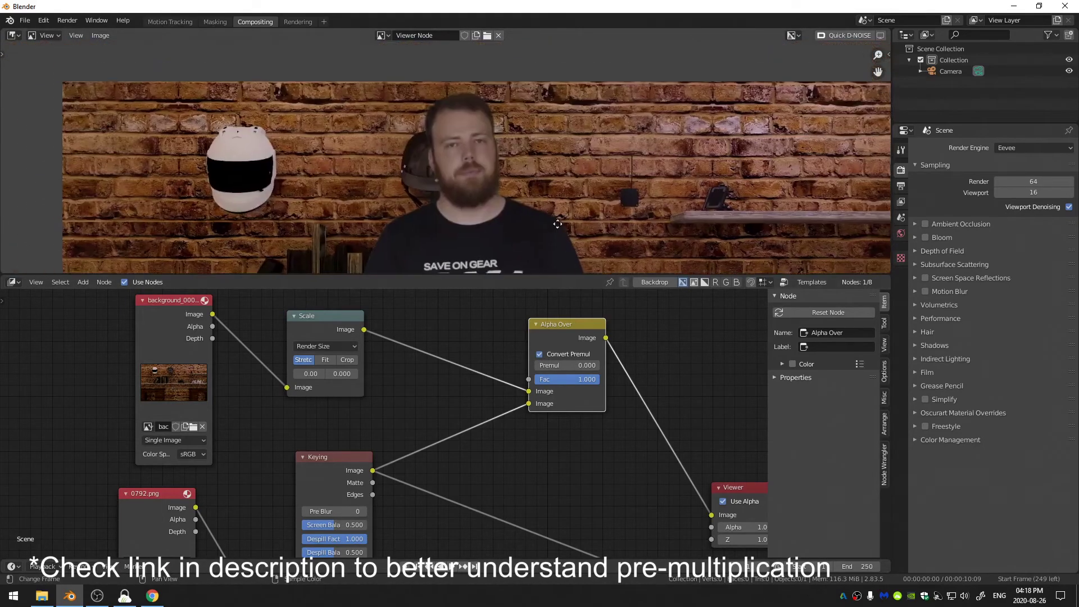
Step: Examine the composite for keying faults around the man's body and hands and along the helmet's visor
{"action": "middle_click_drag", "start_coordinate": [560, 235], "coordinate": [519, 45]}
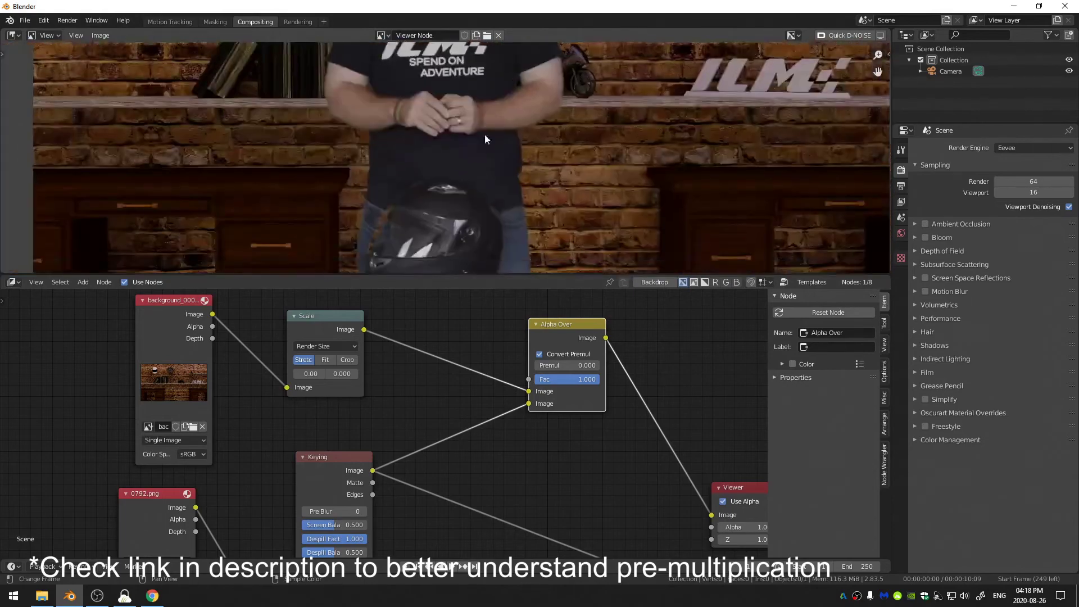
{"action": "mouse_move", "coordinate": [451, 174]}
{"action": "middle_mouse_down"}
{"action": "mouse_move", "coordinate": [538, 98]}
{"action": "mouse_move", "coordinate": [450, 177]}
{"action": "middle_mouse_up"}
{"action": "middle_click_drag", "start_coordinate": [488, 127], "coordinate": [511, 98]}
{"action": "scroll", "coordinate": [444, 204], "scroll_direction": "up", "scroll_amount": 4}
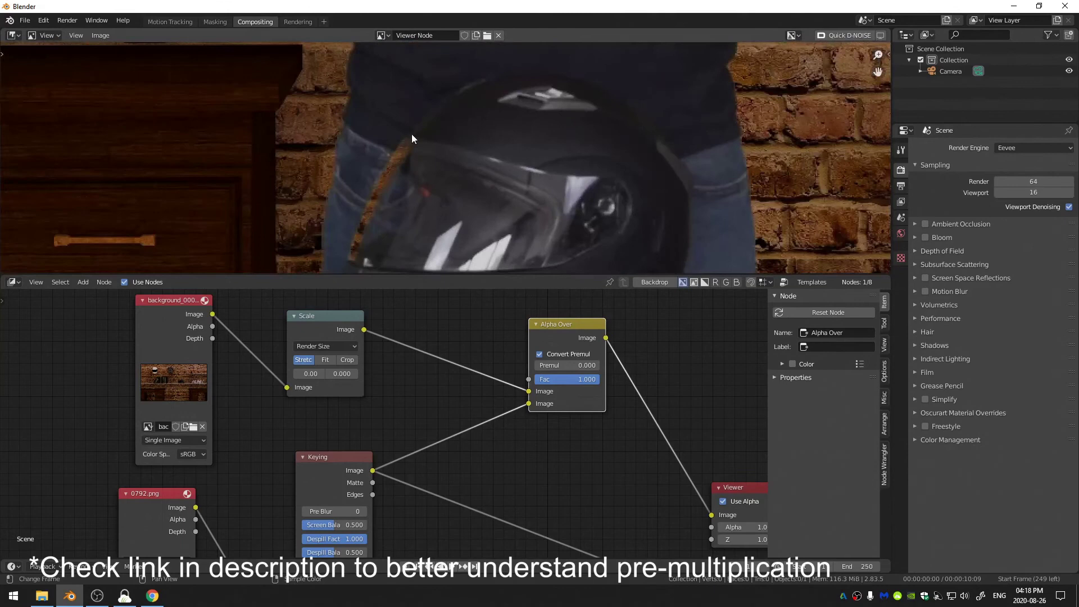
{"action": "scroll", "coordinate": [437, 187], "scroll_direction": "down", "scroll_amount": 2}
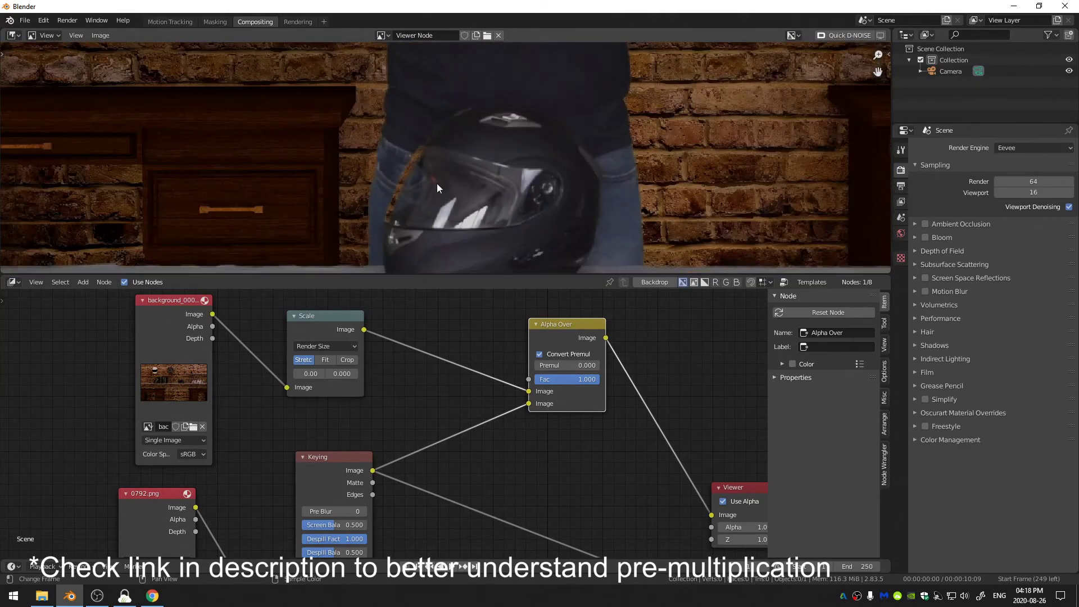
{"action": "scroll", "coordinate": [439, 169], "scroll_direction": "down", "scroll_amount": 5}
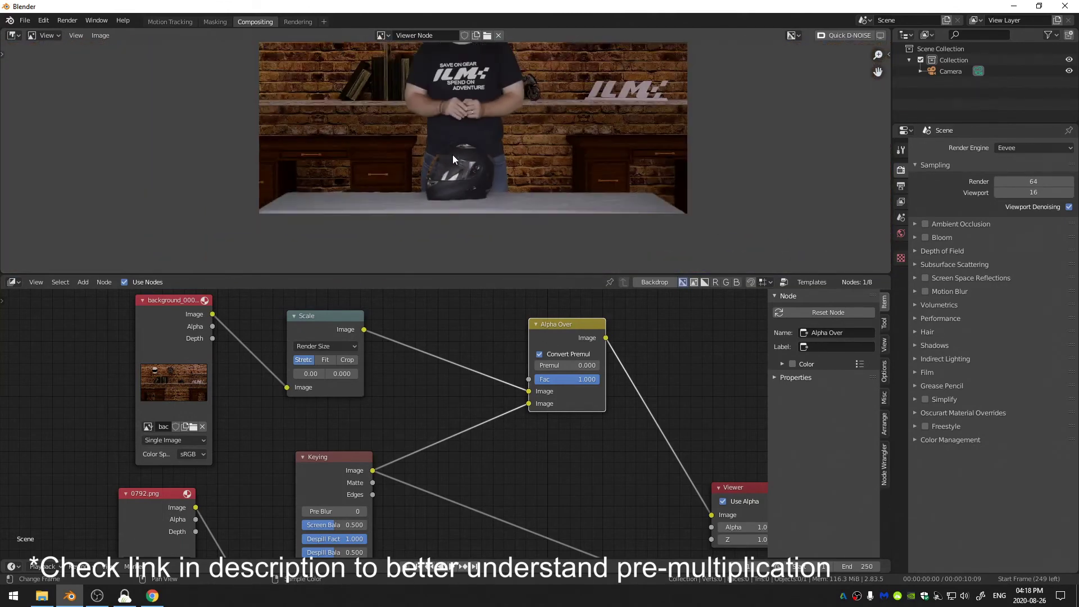
{"action": "middle_click_drag", "start_coordinate": [484, 243], "coordinate": [483, 208]}
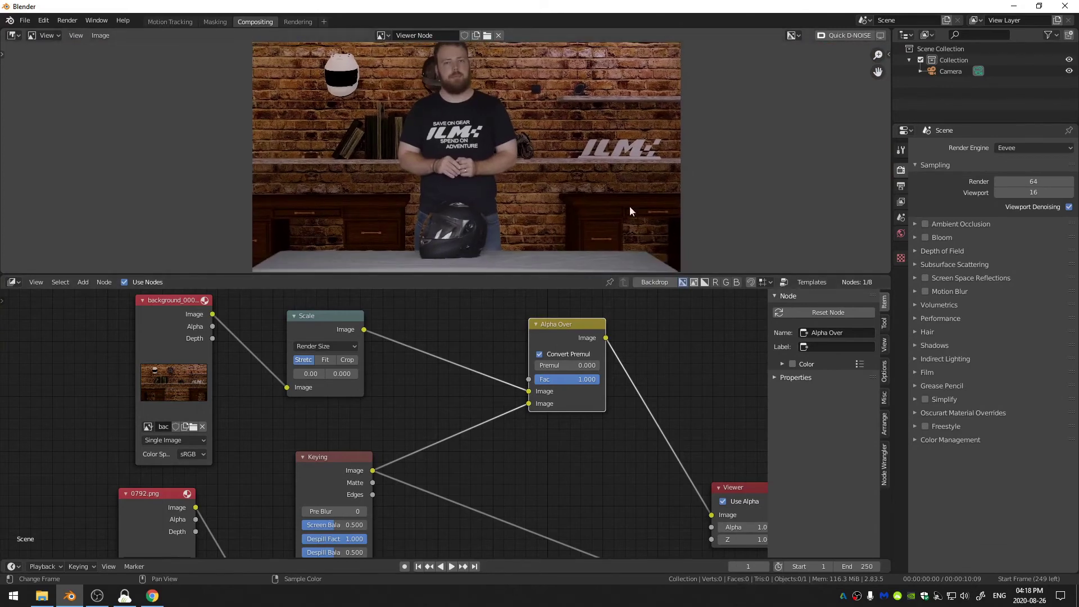
{"action": "middle_click_drag", "start_coordinate": [520, 124], "coordinate": [517, 136]}
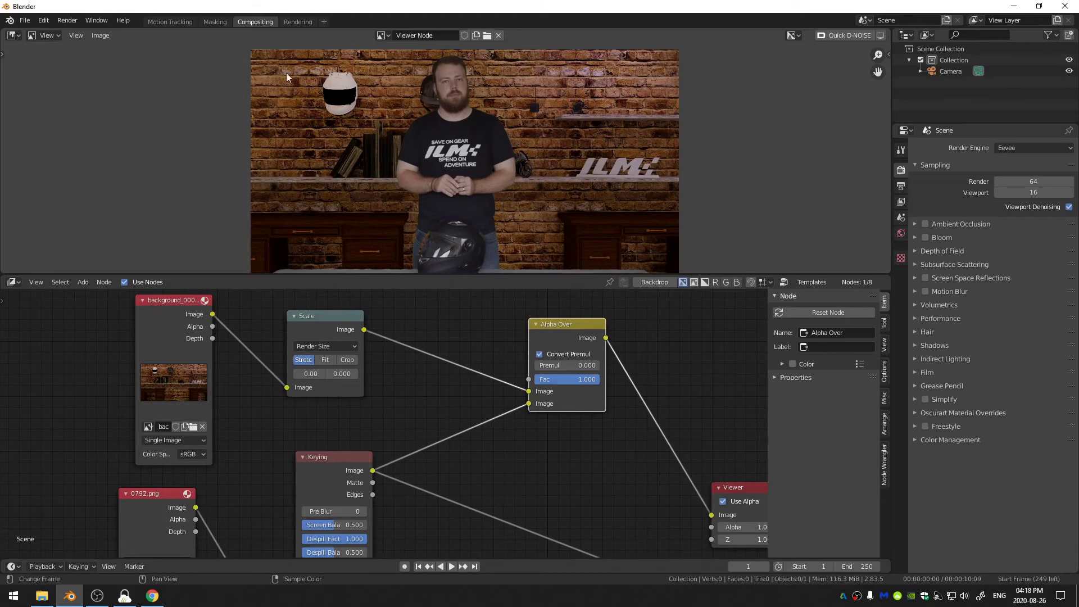
Step: Switch the image editor showing the composite to Mask mode and maximize it
{"action": "left_click", "coordinate": [49, 35]}
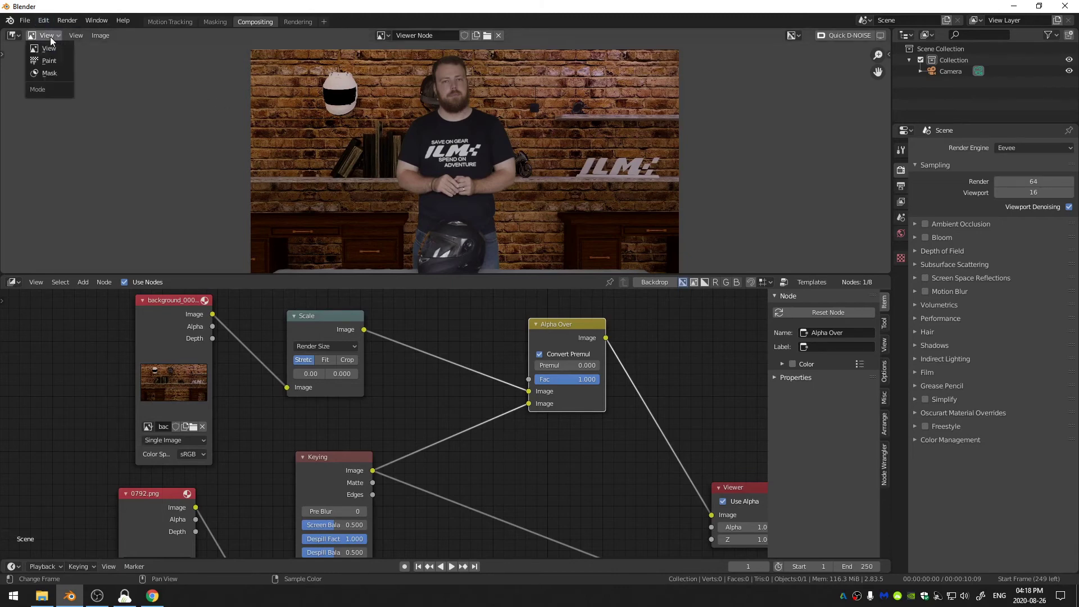
{"action": "left_click", "coordinate": [41, 73]}
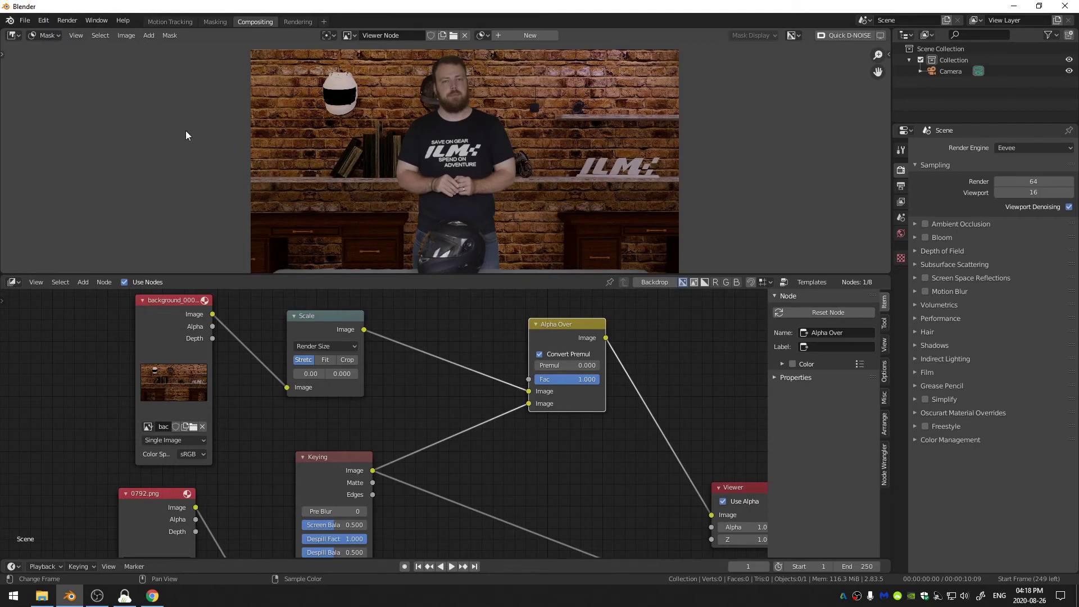
{"action": "key", "text": "ctrl+space"}
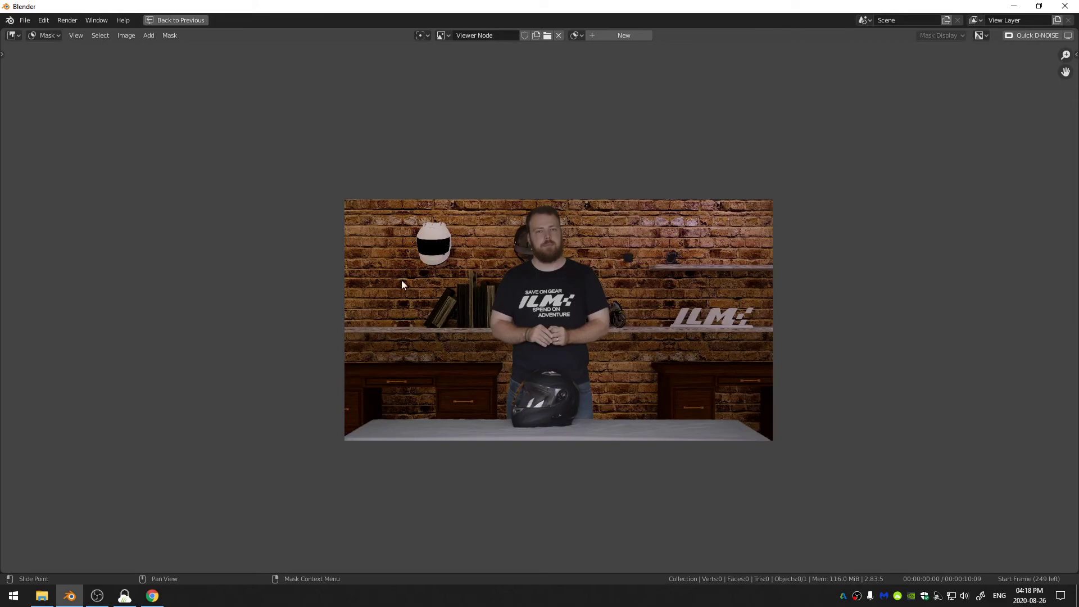
Step: Draw a closed seven-point mask around the front half of the helmet's visor, enclosing the see-through strip along its edge
{"action": "scroll", "coordinate": [597, 431], "scroll_direction": "up", "scroll_amount": 7}
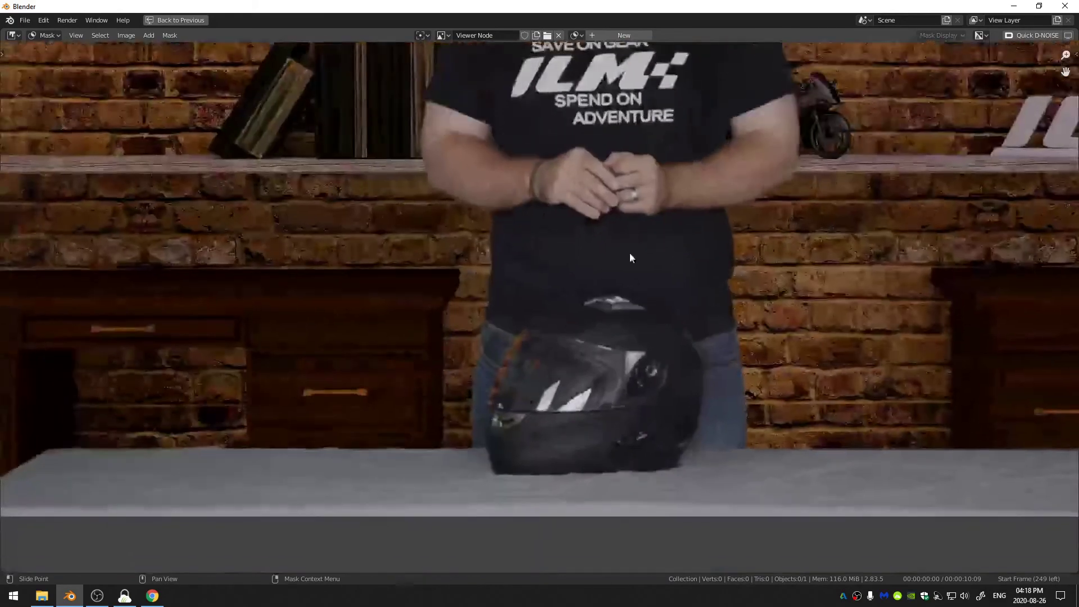
{"action": "scroll", "coordinate": [622, 336], "scroll_direction": "up", "scroll_amount": 1}
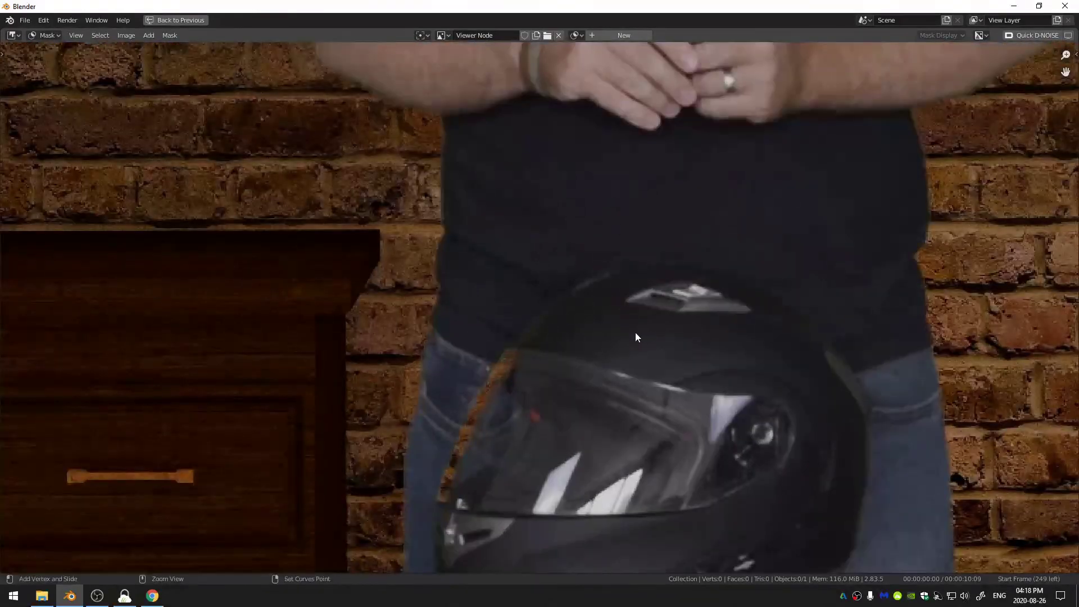
{"action": "left_click", "coordinate": [631, 327], "text": "ctrl"}
{"action": "left_click", "coordinate": [510, 296], "text": "ctrl"}
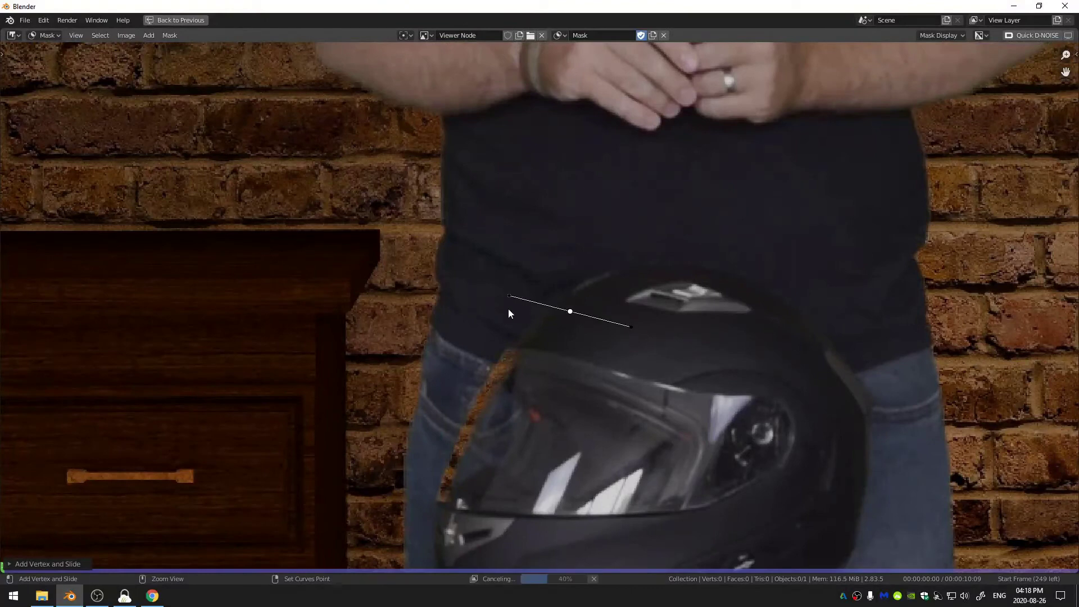
{"action": "left_click", "coordinate": [446, 395], "text": "ctrl"}
{"action": "left_click", "coordinate": [425, 512], "text": "ctrl"}
{"action": "left_click", "coordinate": [467, 537], "text": "ctrl"}
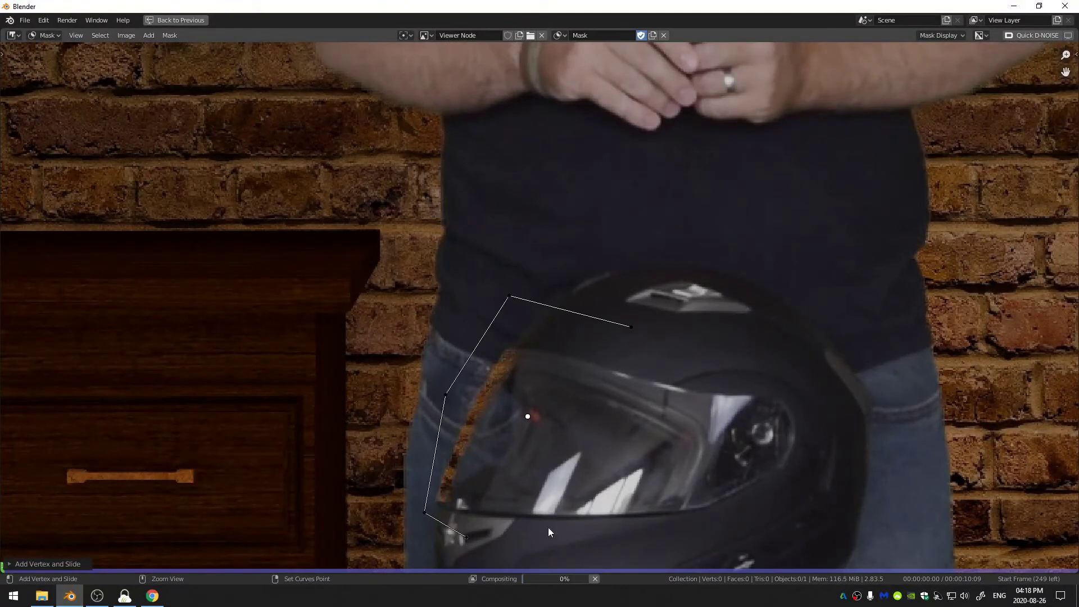
{"action": "left_click", "coordinate": [560, 521], "text": "ctrl"}
{"action": "left_click", "coordinate": [627, 389], "text": "ctrl"}
{"action": "left_click", "coordinate": [626, 335], "text": "ctrl"}
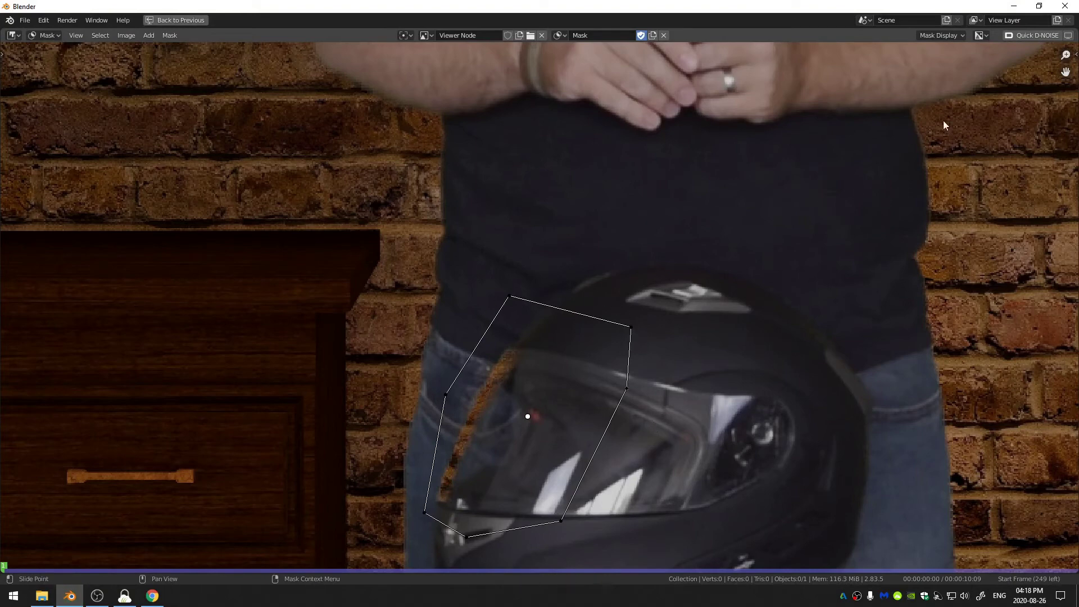
Step: Rename the visor mask's layer as Helmet_Safe in the mask layer list
{"action": "key", "text": "n"}
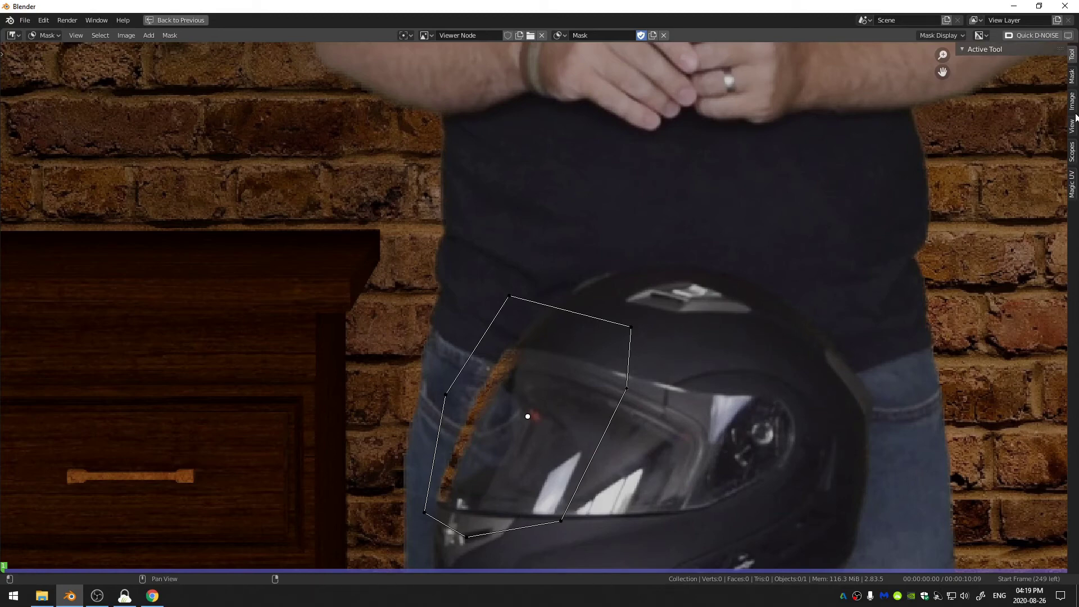
{"action": "left_click", "coordinate": [1072, 76]}
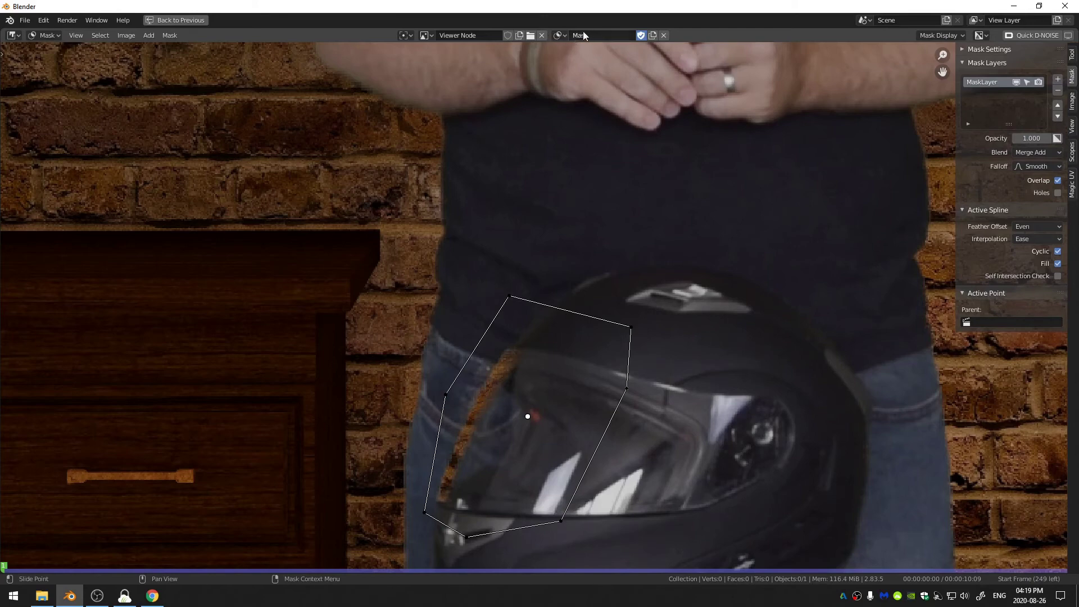
{"action": "double_click", "coordinate": [983, 82]}
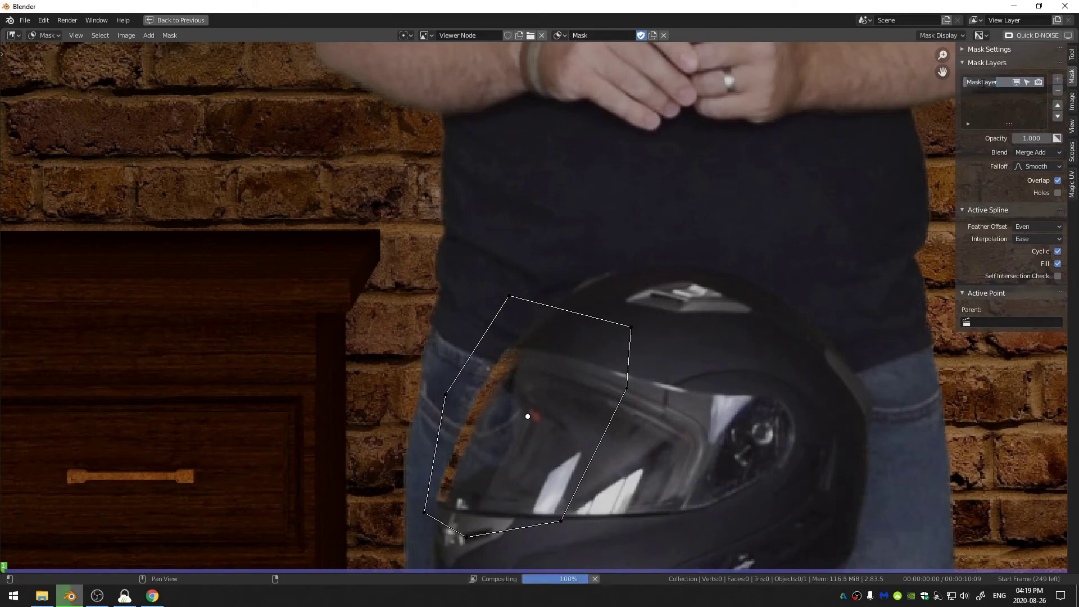
{"action": "type", "text": "Helmet"}
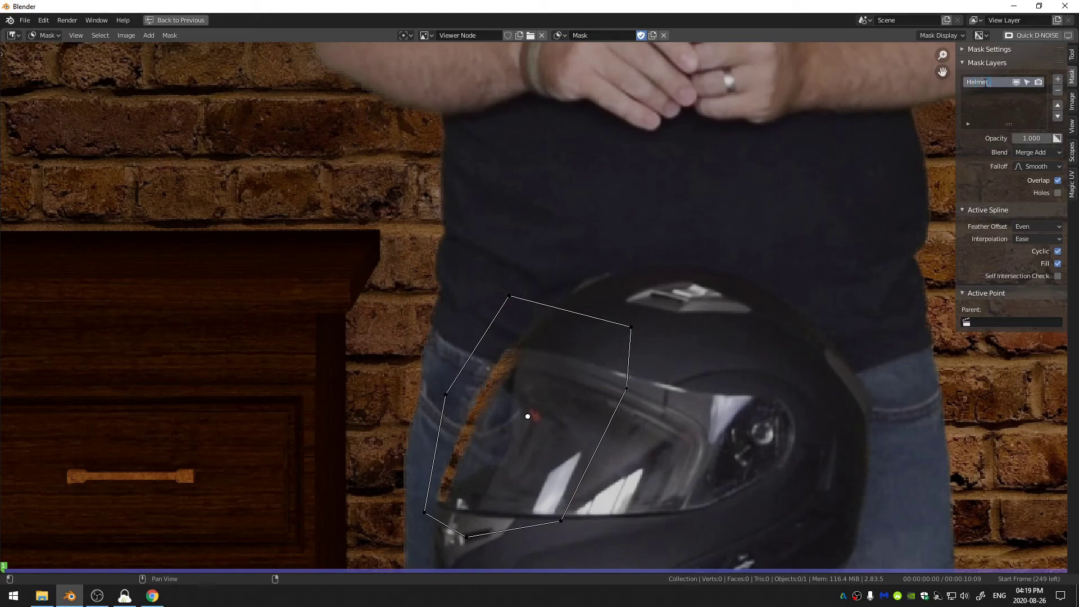
{"action": "type", "text": "_Safe"}
{"action": "key", "text": "Return"}
Step: Create a new, separate mask named Garbage_Matte
{"action": "left_click", "coordinate": [652, 35]}
{"action": "key", "text": "Home"}
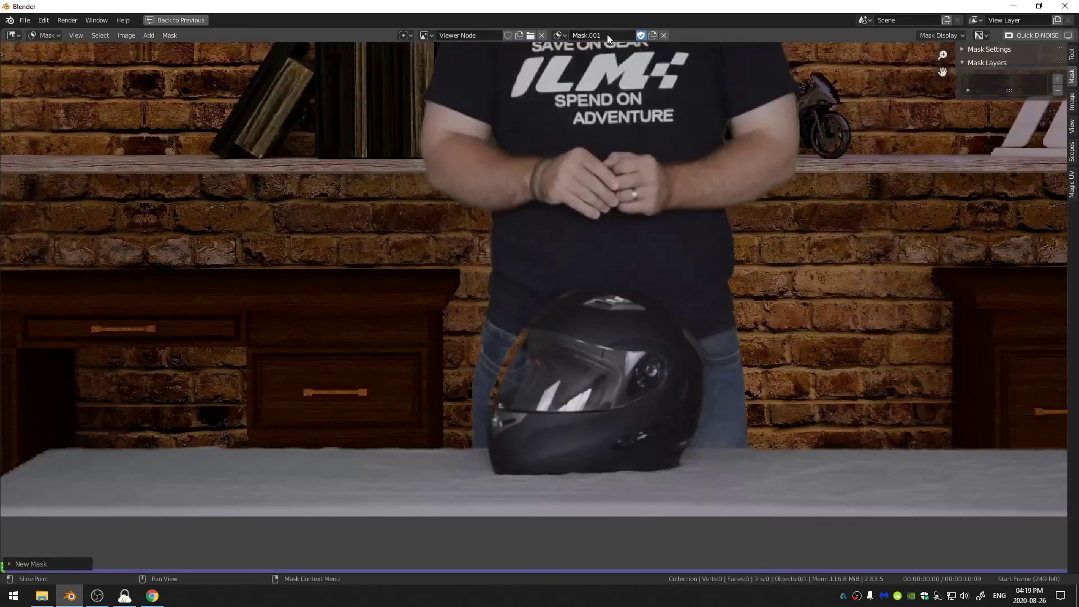
{"action": "type", "text": "Garbage_Matte"}
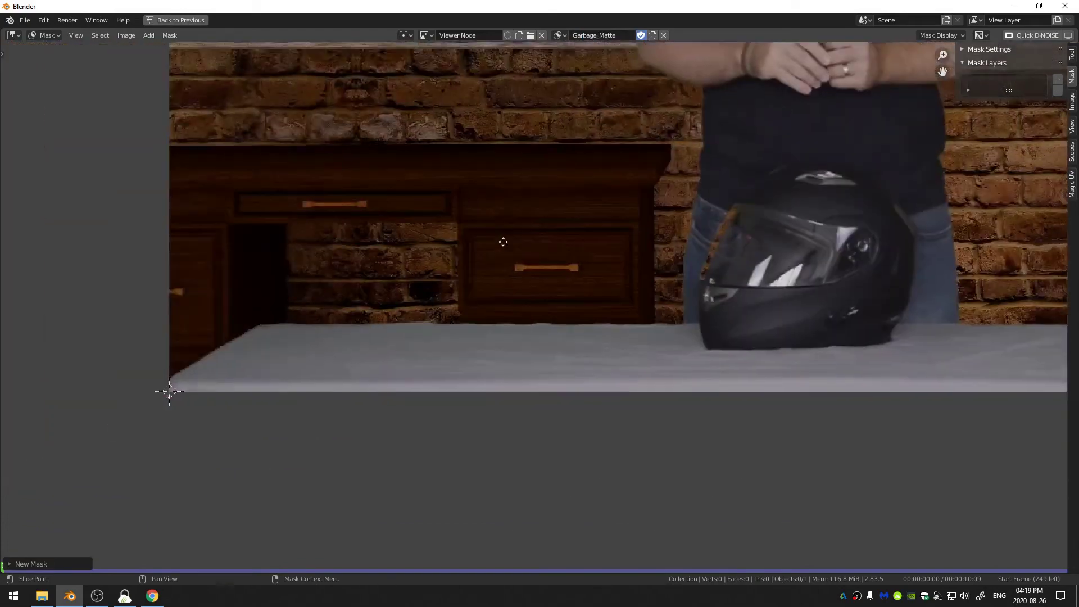
Step: Begin the Garbage_Matte outline at the table's front-left corner, following its back edge, and carry it up left of the man past the image's top
{"action": "middle_click_drag", "start_coordinate": [503, 241], "coordinate": [577, 206]}
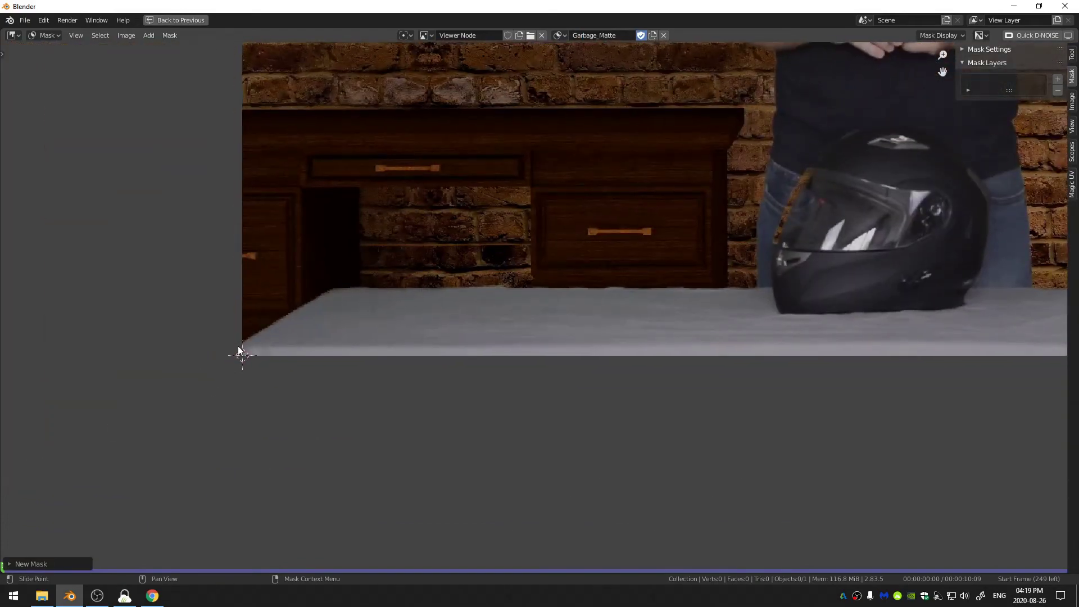
{"action": "key", "text": "ctrl"}
{"action": "left_click", "coordinate": [235, 345], "text": "ctrl"}
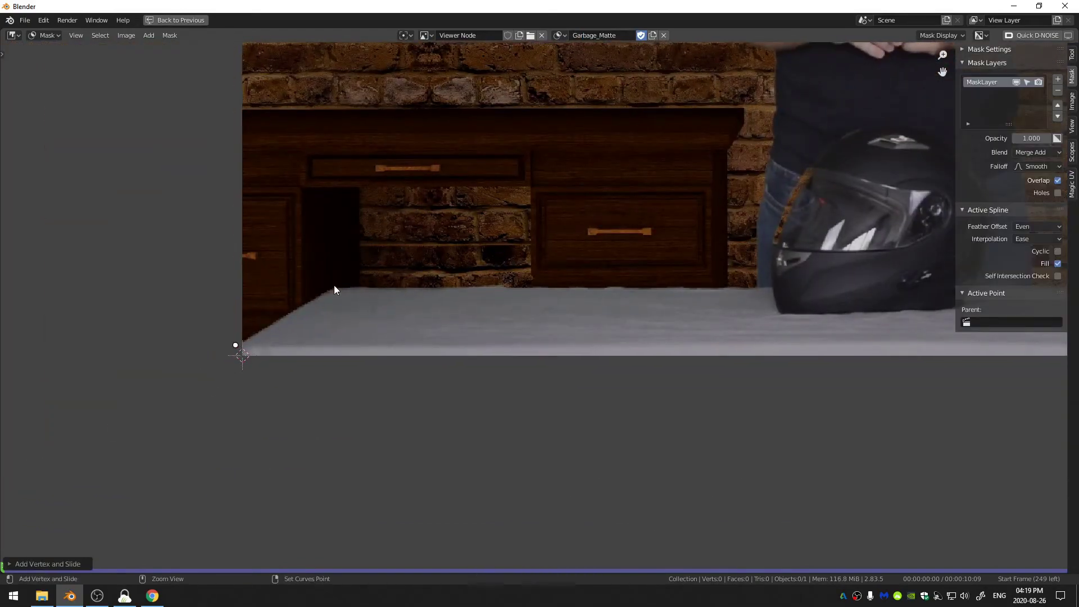
{"action": "left_click", "coordinate": [334, 285], "text": "ctrl"}
{"action": "left_click", "coordinate": [641, 285], "text": "ctrl"}
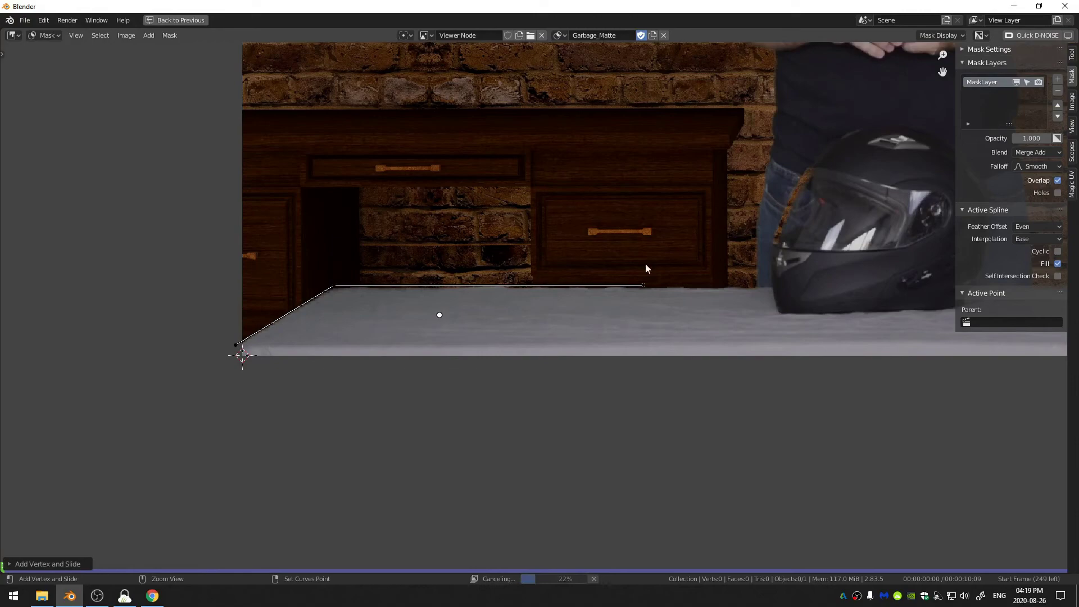
{"action": "middle_click_drag", "start_coordinate": [654, 195], "coordinate": [565, 380]}
{"action": "middle_click_drag", "start_coordinate": [566, 255], "coordinate": [537, 383]}
{"action": "left_click", "coordinate": [527, 199], "text": "ctrl"}
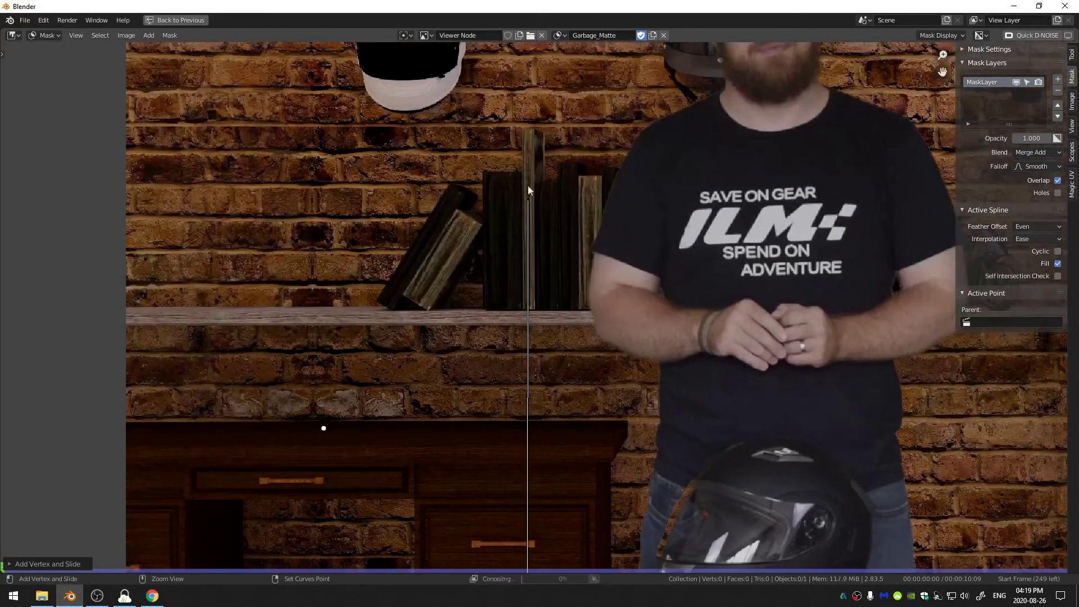
{"action": "middle_click_drag", "start_coordinate": [528, 184], "coordinate": [467, 419]}
{"action": "left_click", "coordinate": [503, 105], "text": "ctrl"}
{"action": "middle_click_drag", "start_coordinate": [627, 100], "coordinate": [390, 126]}
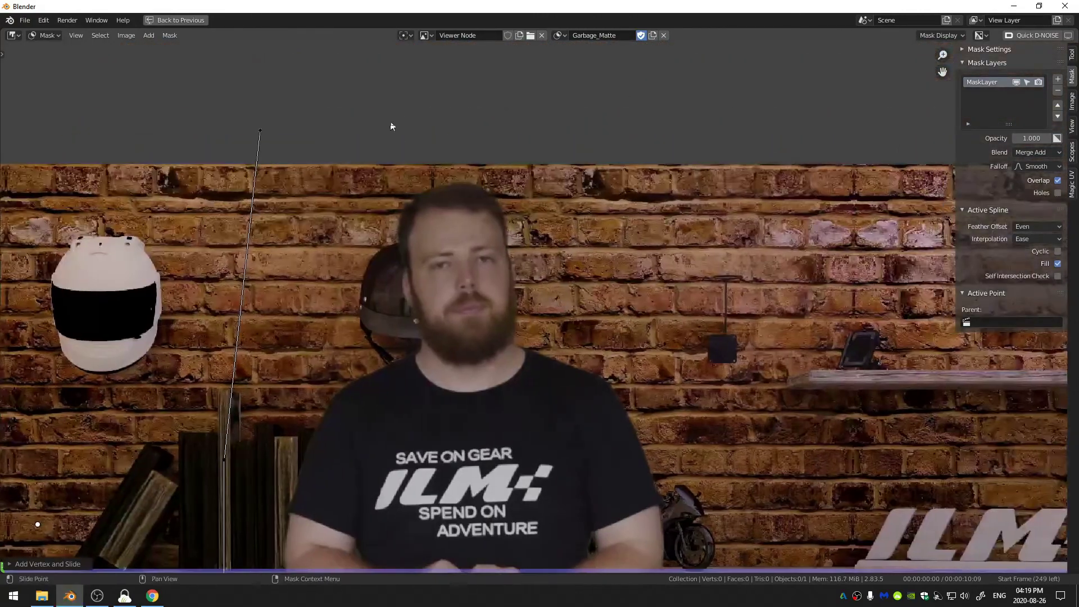
Step: Continue the outline over the man's head, down his right side to the table, and along its back edge to the front-right corner
{"action": "left_click", "coordinate": [702, 120], "text": "ctrl"}
{"action": "left_click", "coordinate": [701, 411], "text": "ctrl"}
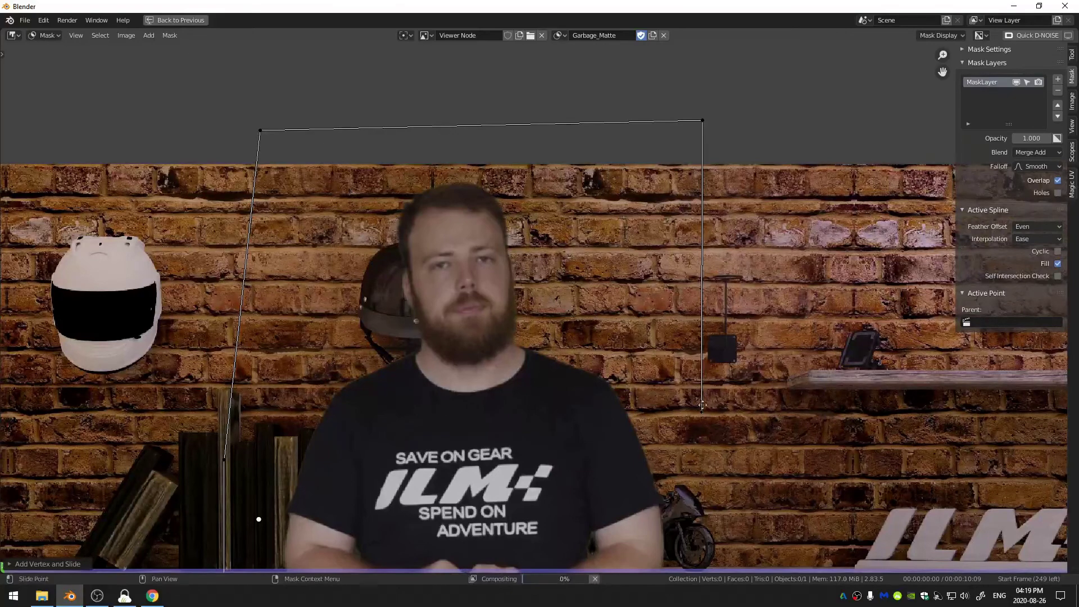
{"action": "middle_click_drag", "start_coordinate": [700, 413], "coordinate": [637, 150]}
{"action": "middle_click_drag", "start_coordinate": [644, 562], "coordinate": [599, 360]}
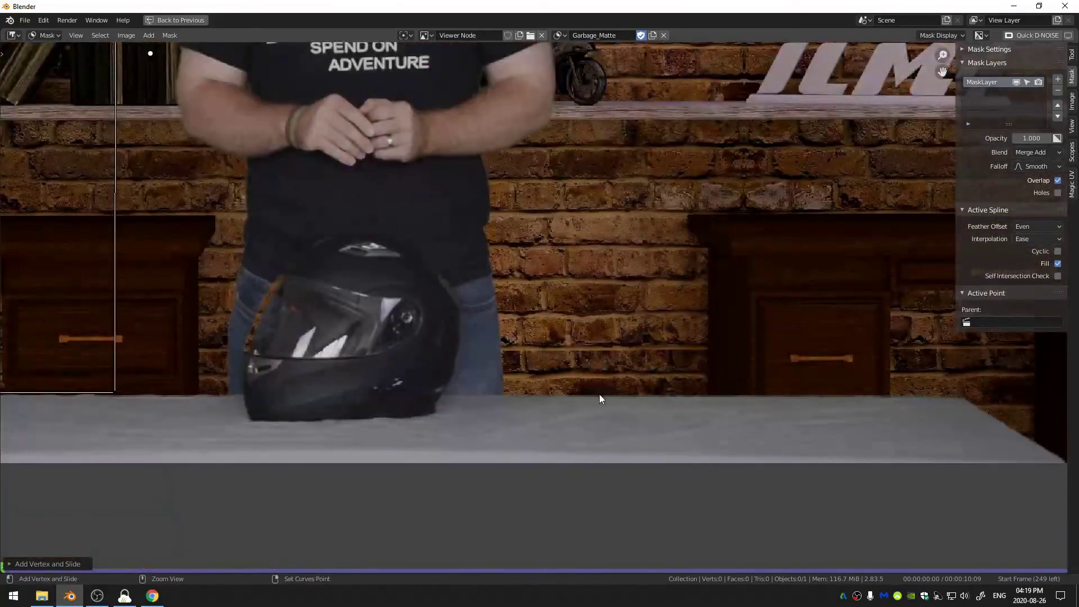
{"action": "left_click", "coordinate": [599, 394], "text": "ctrl"}
{"action": "middle_click_drag", "start_coordinate": [788, 368], "coordinate": [415, 327]}
{"action": "left_click", "coordinate": [590, 355], "text": "ctrl"}
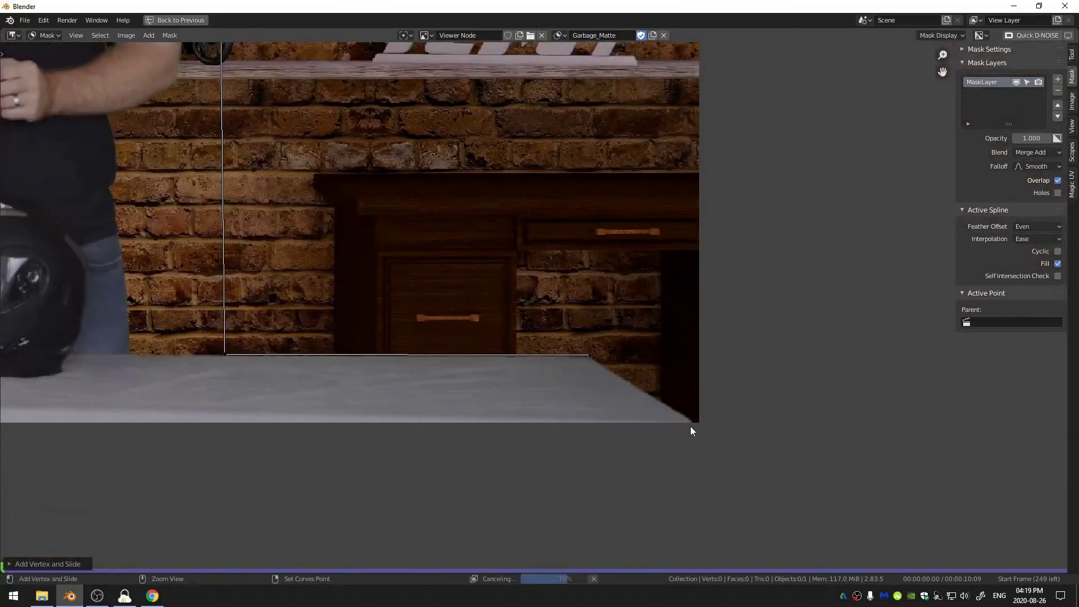
{"action": "left_click", "coordinate": [700, 429], "text": "ctrl"}
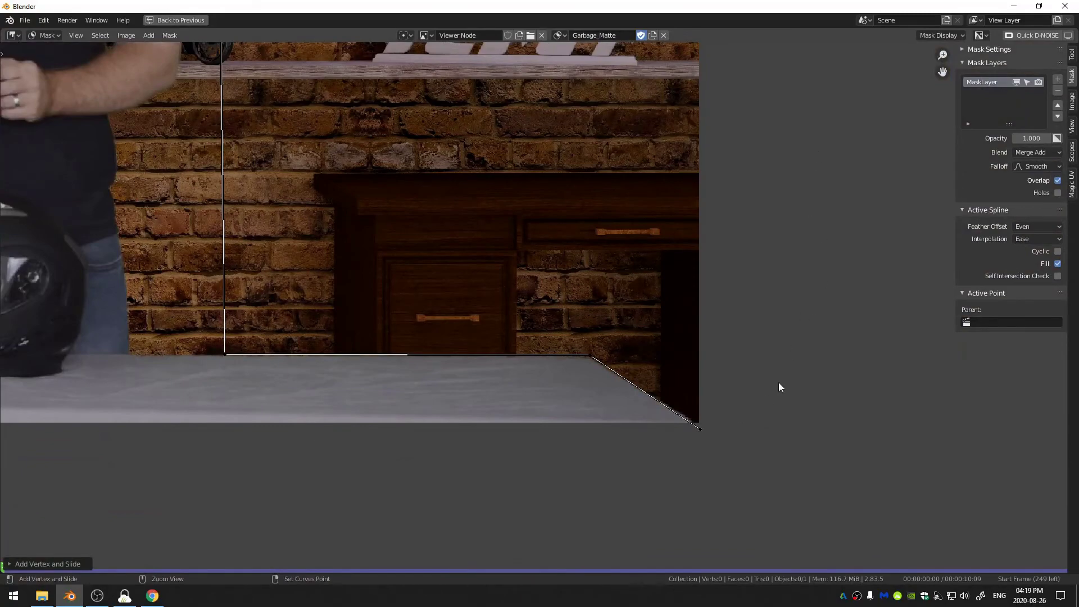
Step: Run the outline around the outside of the image back to its starting corner and close the spline
{"action": "left_click", "coordinate": [766, 421], "text": "ctrl"}
{"action": "middle_click_drag", "start_coordinate": [750, 46], "coordinate": [737, 340]}
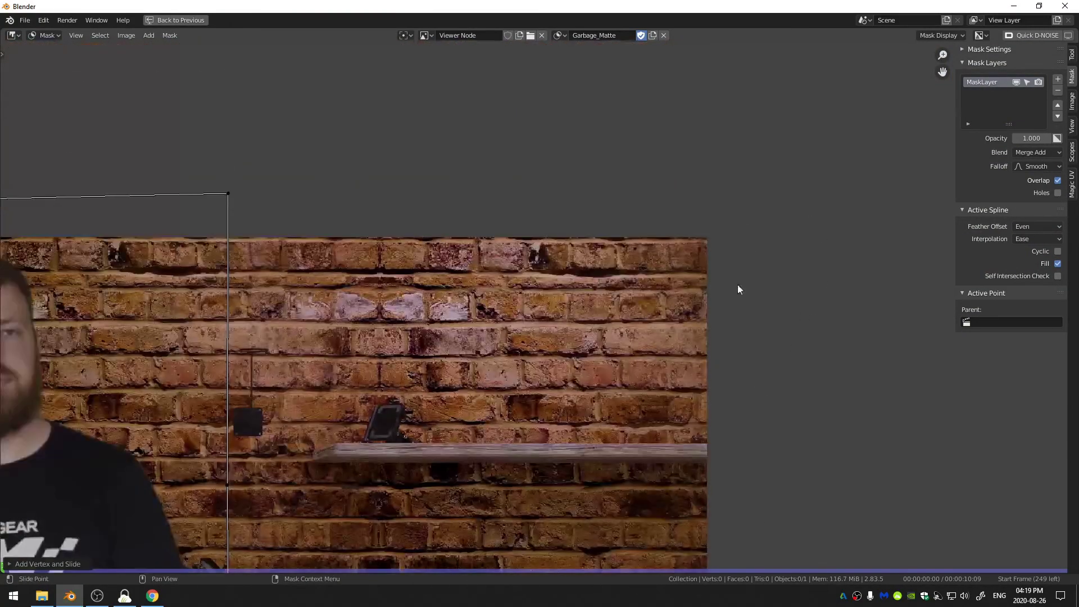
{"action": "left_click", "coordinate": [746, 89], "text": "ctrl"}
{"action": "mouse_move", "coordinate": [260, 154]}
{"action": "middle_mouse_down"}
{"action": "mouse_move", "coordinate": [616, 182]}
{"action": "mouse_move", "coordinate": [113, 192]}
{"action": "middle_mouse_up"}
{"action": "left_click", "coordinate": [55, 182], "text": "ctrl"}
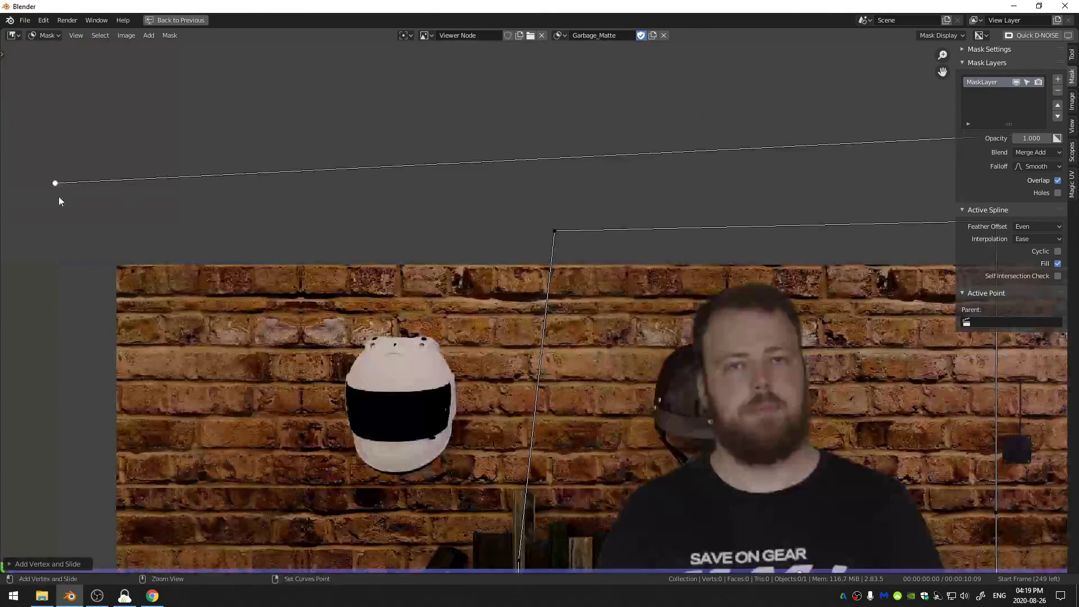
{"action": "middle_click_drag", "start_coordinate": [38, 427], "coordinate": [168, 174]}
{"action": "middle_click_drag", "start_coordinate": [195, 563], "coordinate": [258, 306]}
{"action": "left_click", "coordinate": [267, 515], "text": "ctrl"}
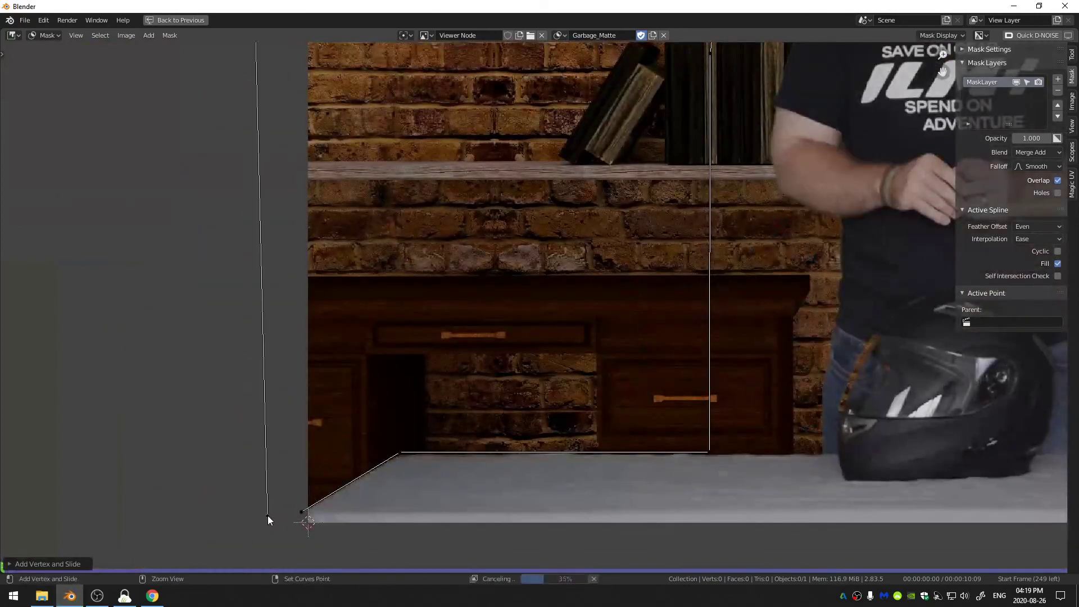
{"action": "key", "text": "alt+c"}
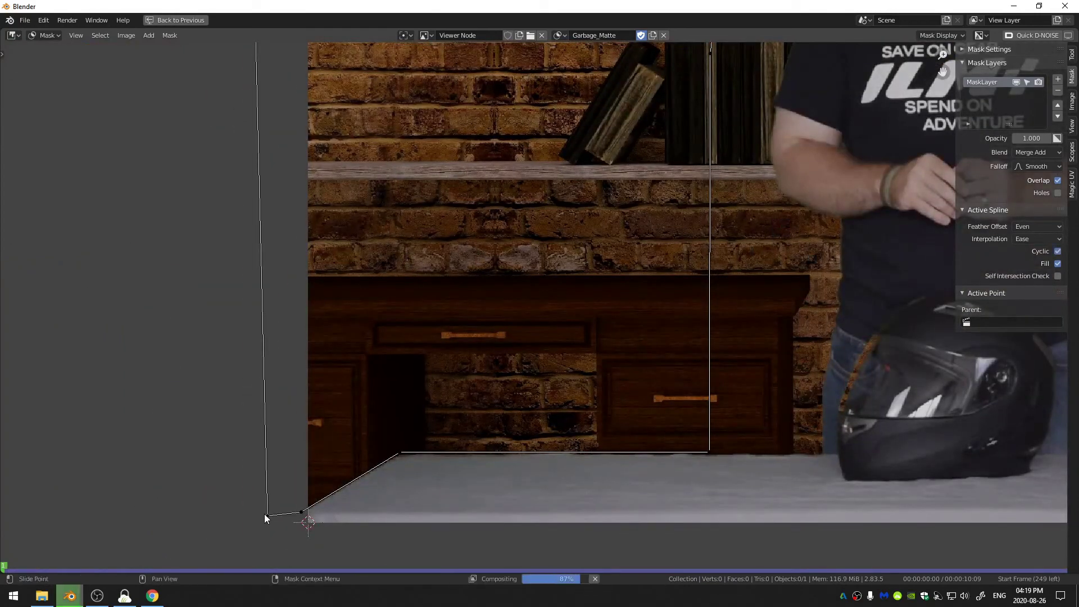
Step: Check the whole garbage matte outline around the frame and restore the split compositing layout
{"action": "scroll", "coordinate": [442, 304], "scroll_direction": "down", "scroll_amount": 5}
{"action": "middle_click_drag", "start_coordinate": [441, 303], "coordinate": [275, 328]}
{"action": "scroll", "coordinate": [440, 290], "scroll_direction": "up", "scroll_amount": 1}
{"action": "scroll", "coordinate": [440, 290], "scroll_direction": "up", "scroll_amount": 1}
{"action": "middle_click_drag", "start_coordinate": [450, 278], "coordinate": [448, 318]}
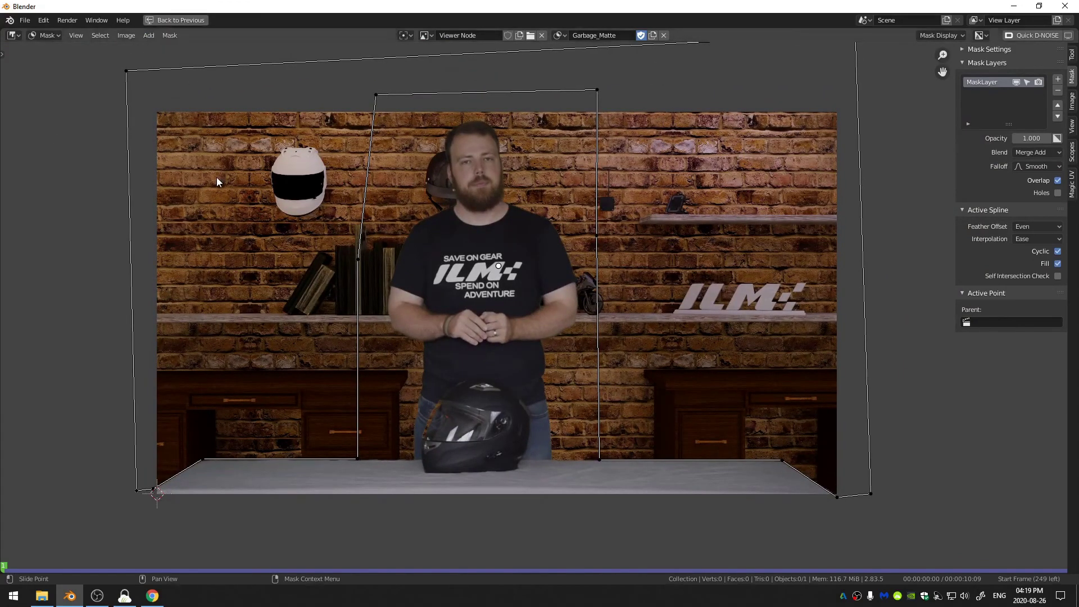
{"action": "key", "text": "ctrl+space"}
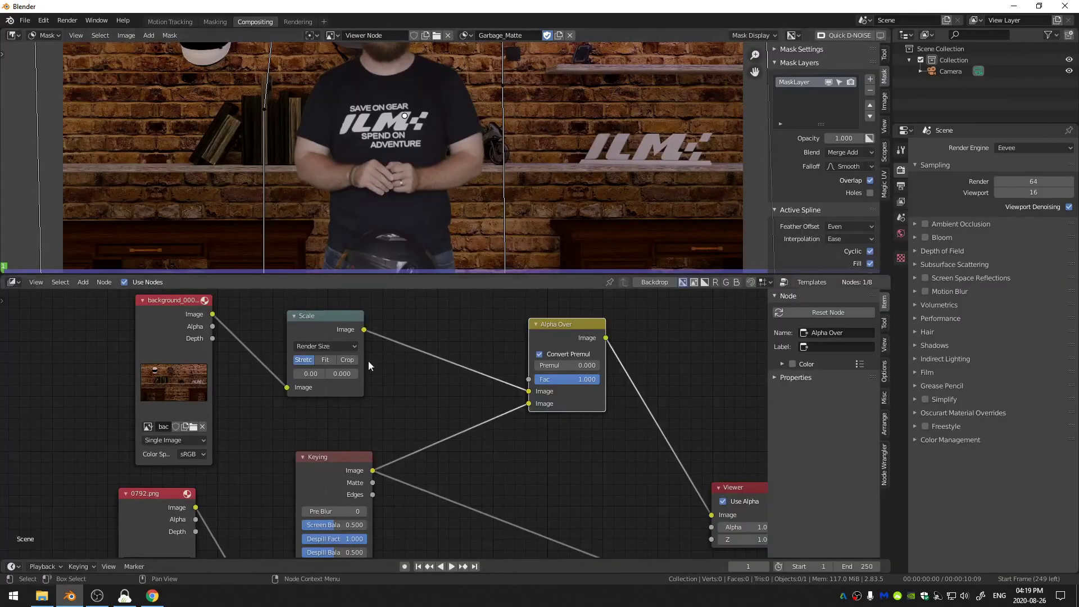
Step: Add a Mask node beneath the footage's image sequence node and place a duplicate of it underneath
{"action": "middle_click_drag", "start_coordinate": [267, 509], "coordinate": [324, 315]}
{"action": "middle_click_drag", "start_coordinate": [299, 548], "coordinate": [353, 387]}
{"action": "left_click", "coordinate": [267, 451]}
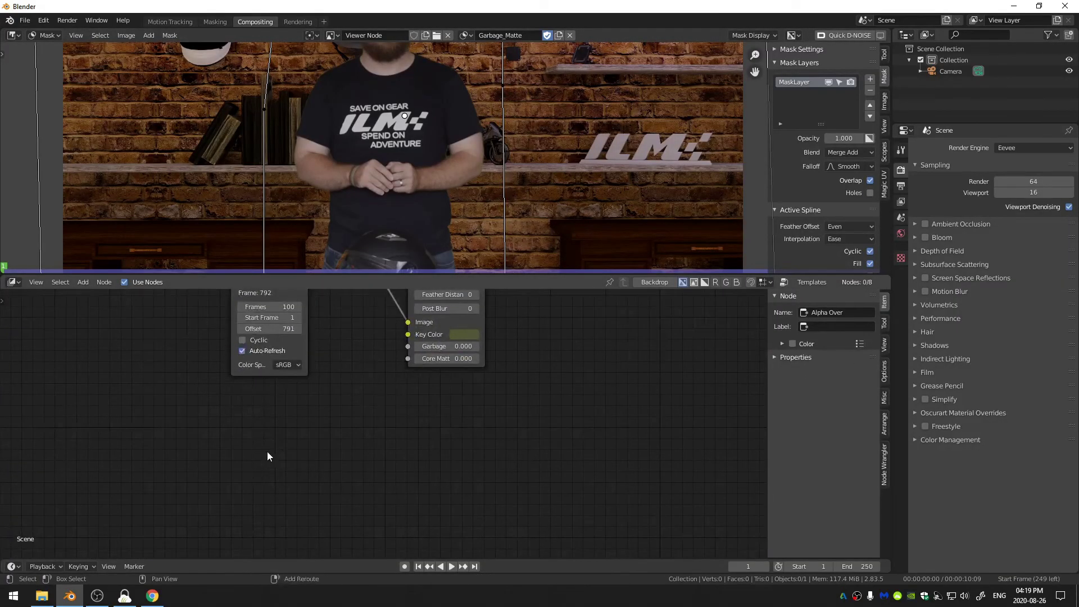
{"action": "key", "text": "shift+a"}
{"action": "left_click", "coordinate": [247, 442]}
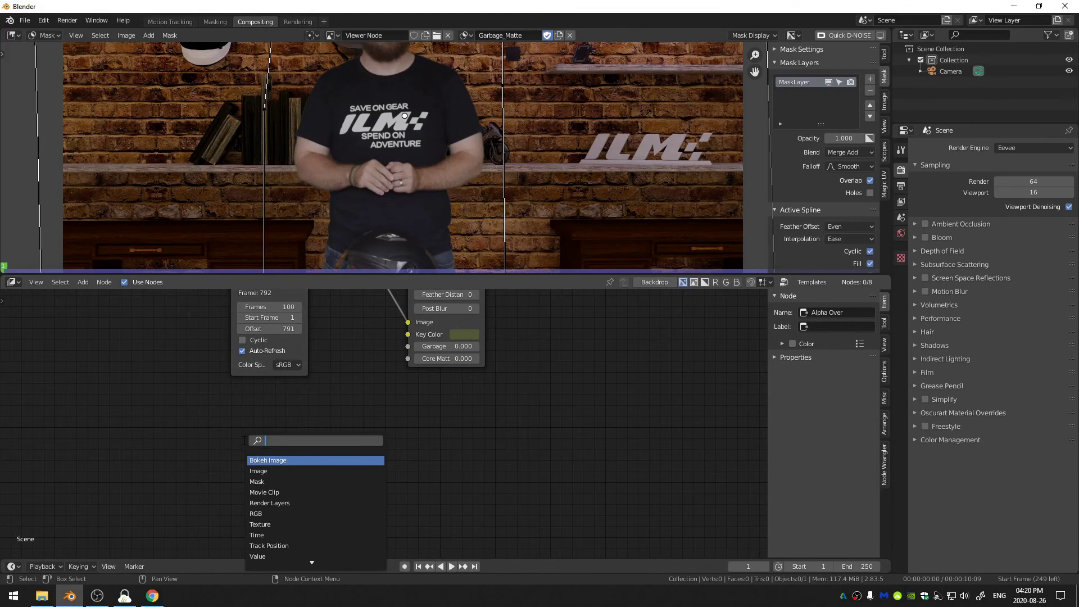
{"action": "type", "text": "mask"}
{"action": "key", "text": "Return"}
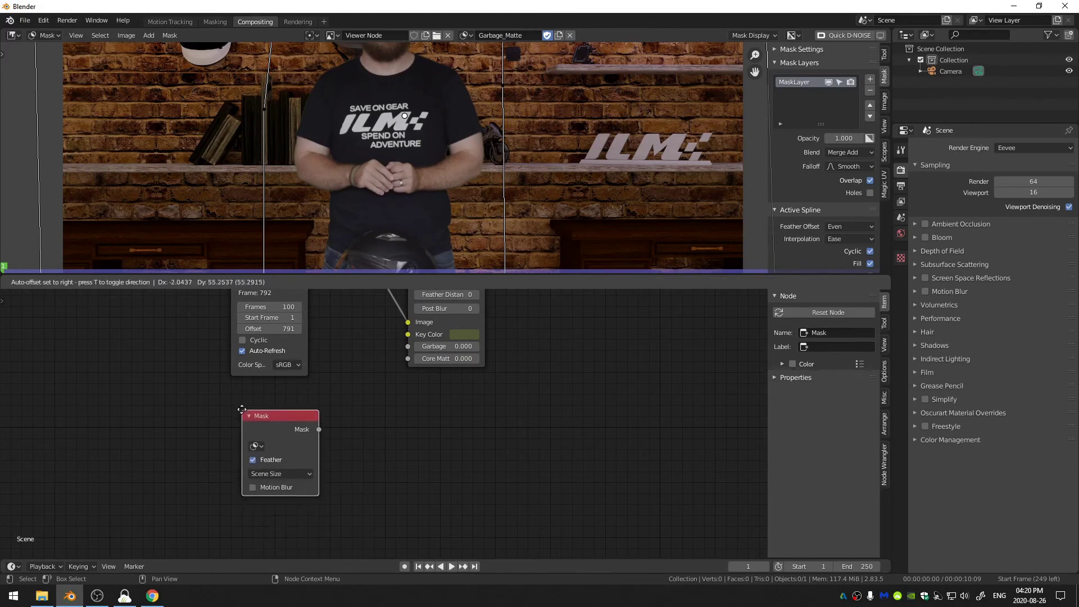
{"action": "left_click", "coordinate": [239, 406]}
{"action": "key", "text": "shift+d"}
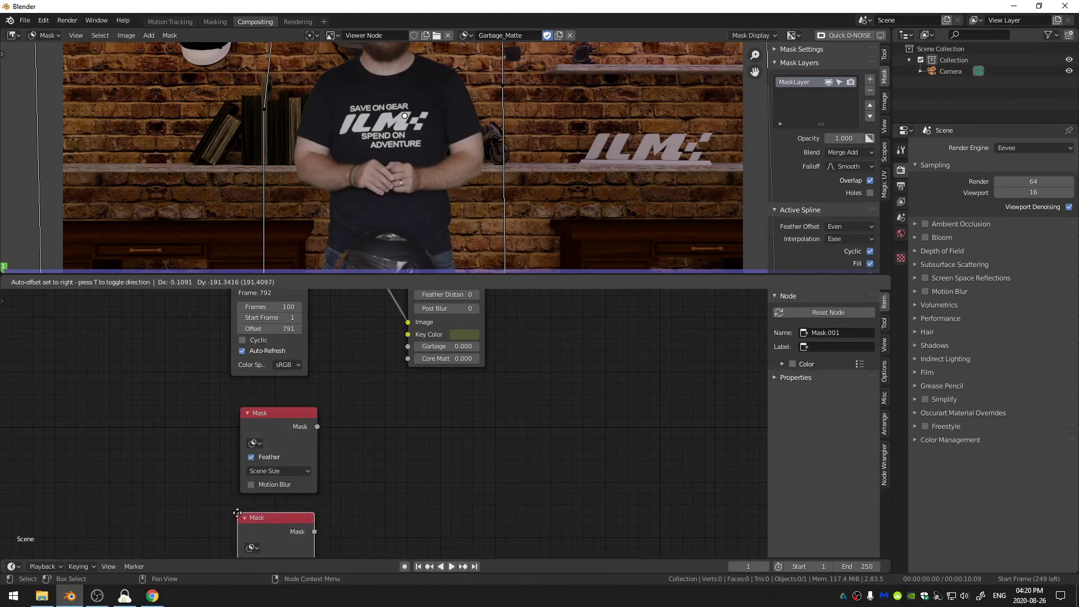
{"action": "left_click", "coordinate": [242, 502]}
Step: Assign the helmet visor's mask to the upper Mask node and align it beneath the image sequence node
{"action": "left_click", "coordinate": [254, 443]}
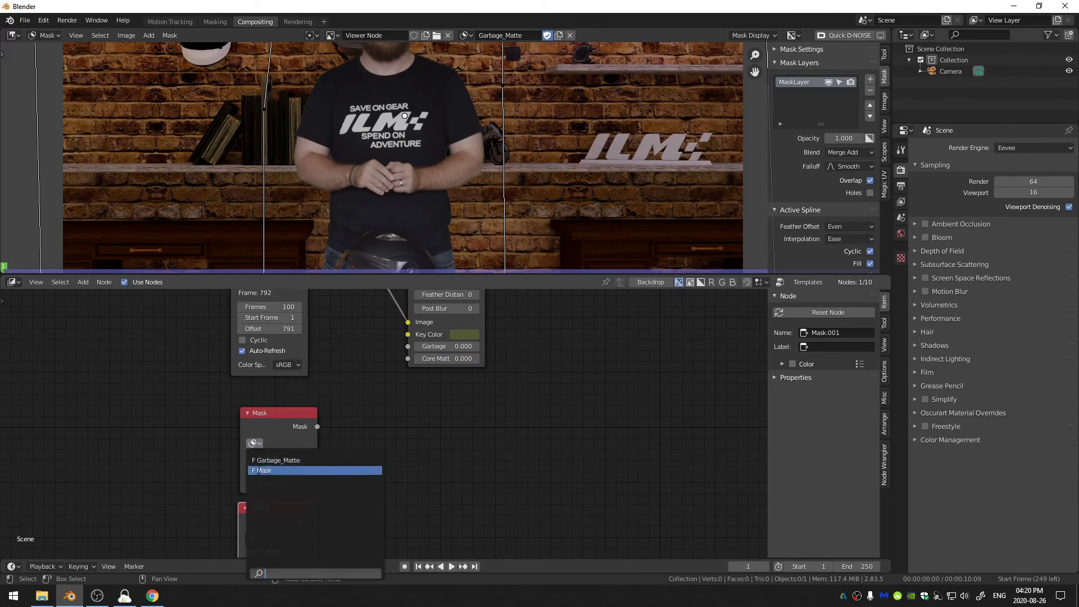
{"action": "left_click", "coordinate": [263, 471]}
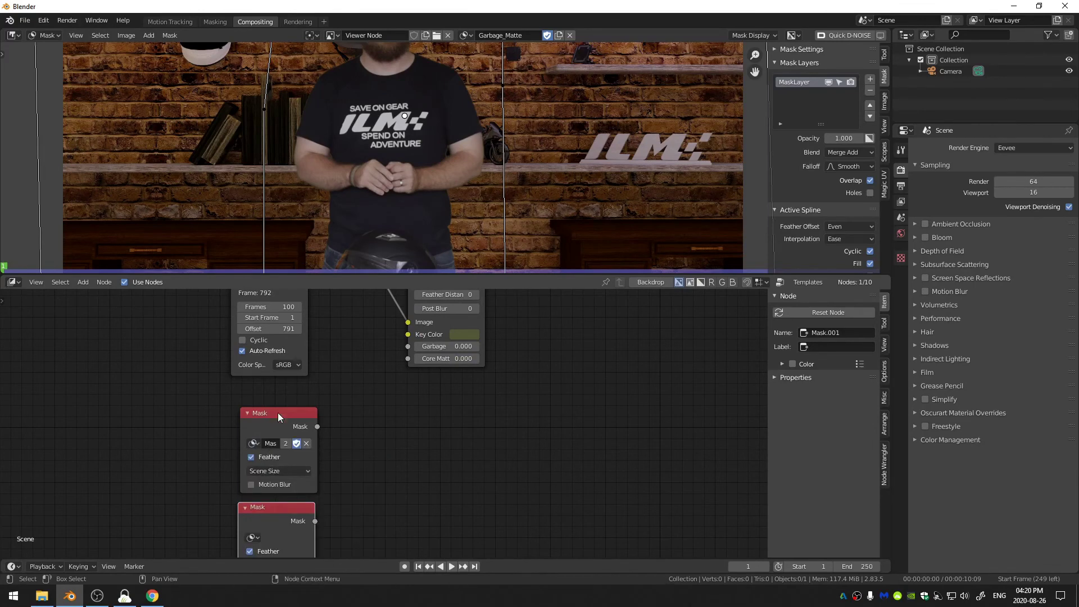
{"action": "left_click_drag", "start_coordinate": [263, 470], "coordinate": [253, 463]}
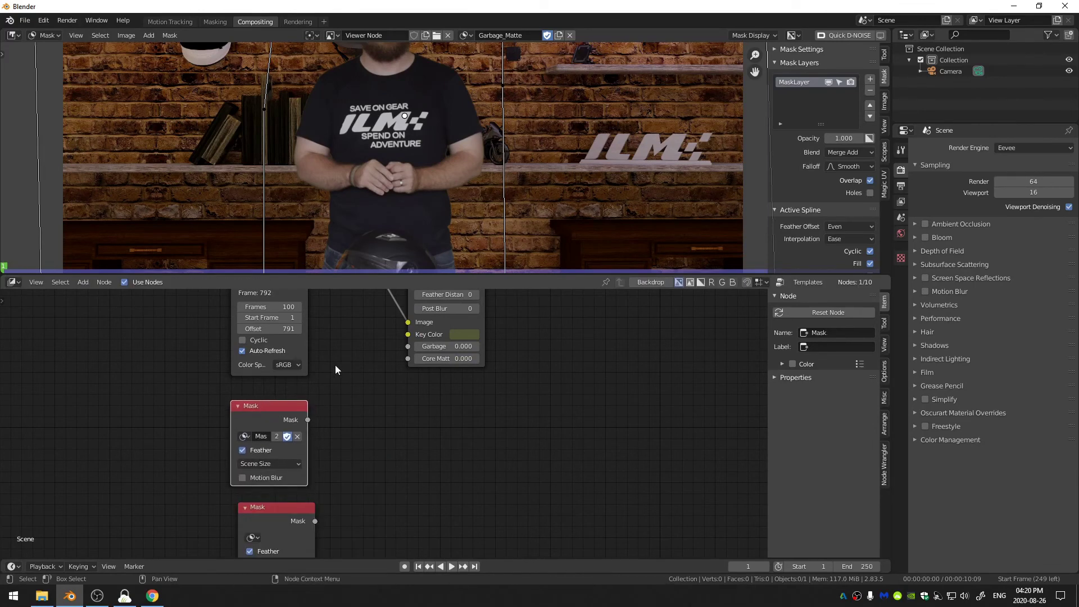
Step: Load the helmet visor's mask in the image editor and rename the mask itself as Helmet_Safe
{"action": "left_click", "coordinate": [466, 35]}
{"action": "left_click", "coordinate": [482, 68]}
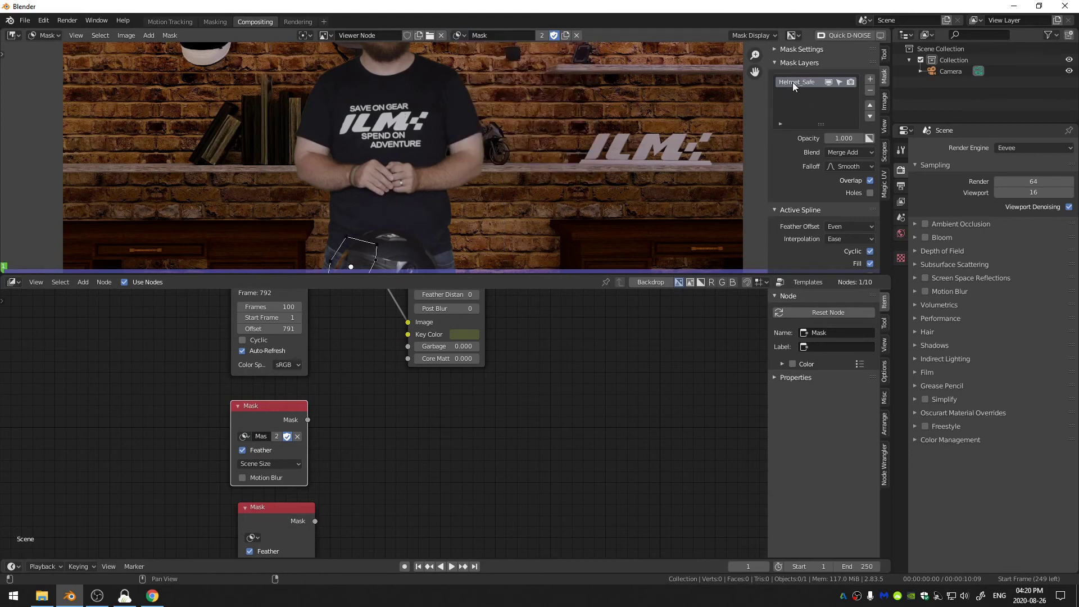
{"action": "left_click", "coordinate": [501, 35]}
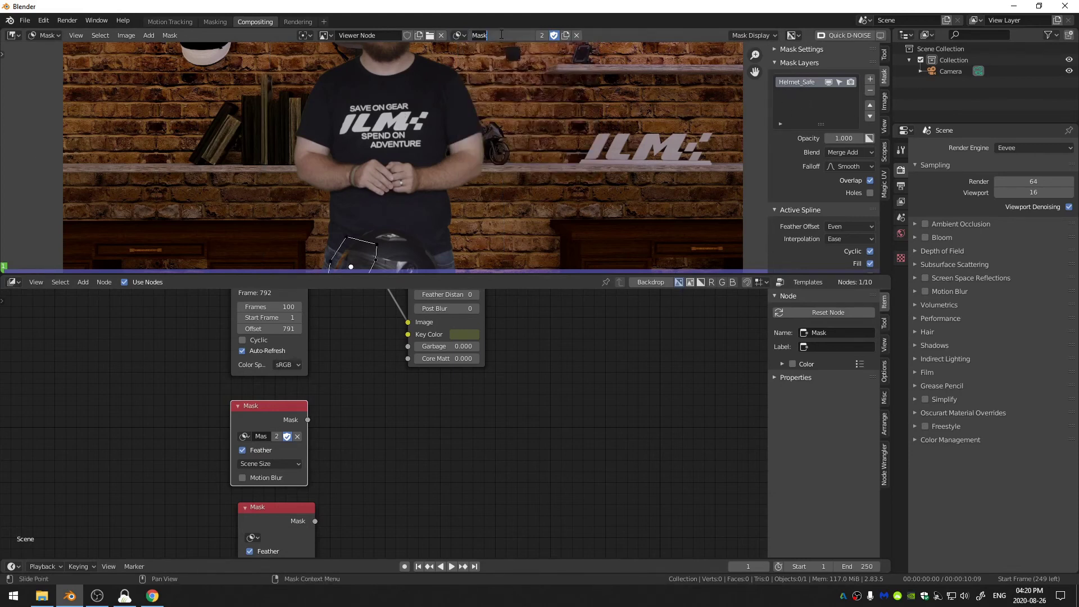
{"action": "type", "text": "Helmet_Safe"}
{"action": "key", "text": "Return"}
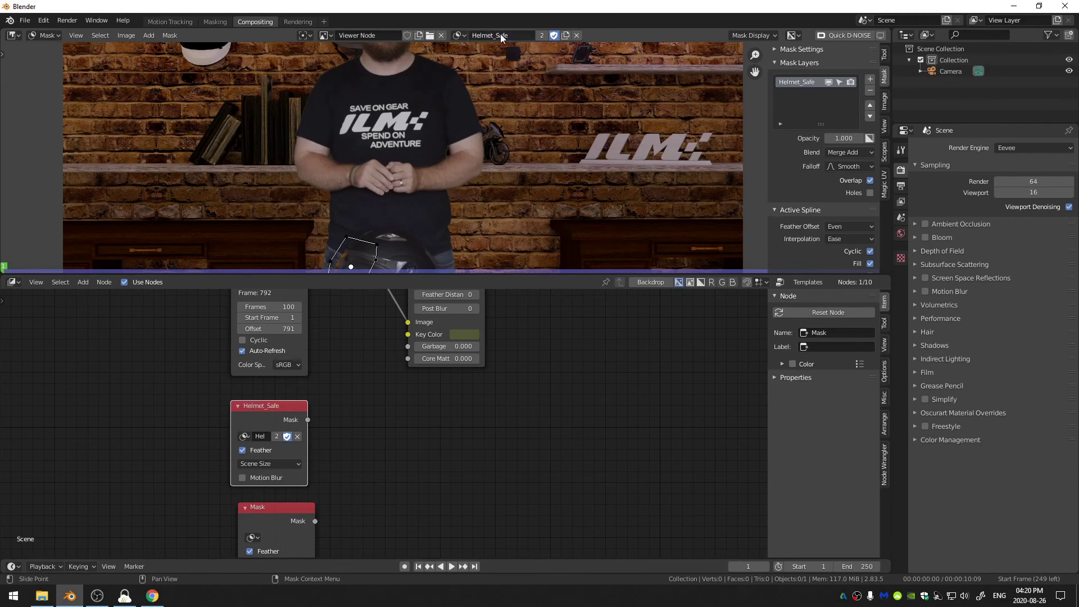
Step: Assign the Garbage_Matte mask to the lower Mask node
{"action": "middle_click_drag", "start_coordinate": [251, 537], "coordinate": [285, 448]}
{"action": "left_click", "coordinate": [285, 448]}
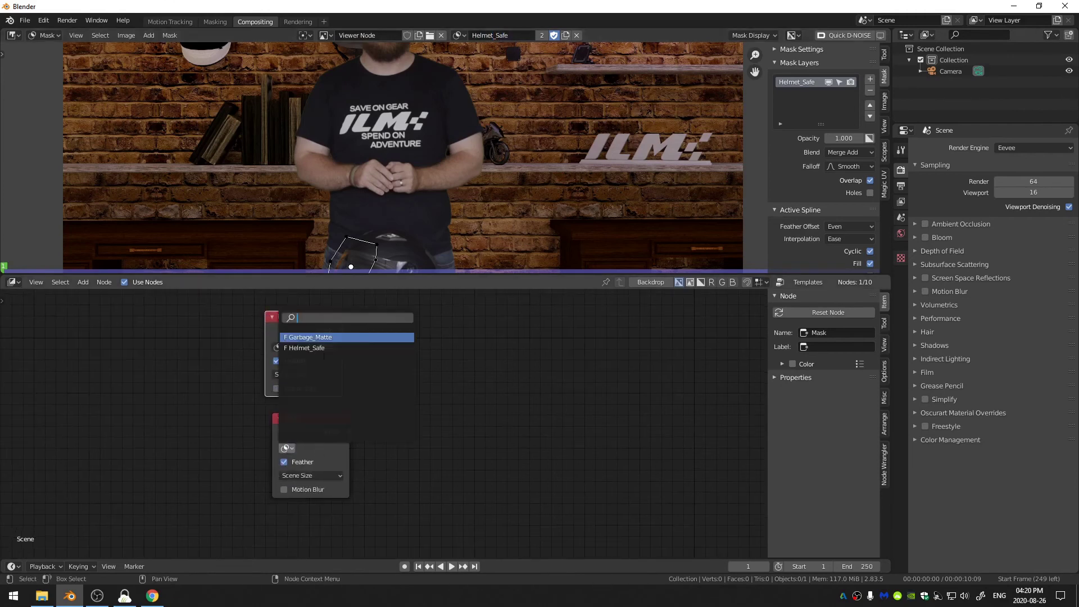
{"action": "left_click", "coordinate": [313, 337]}
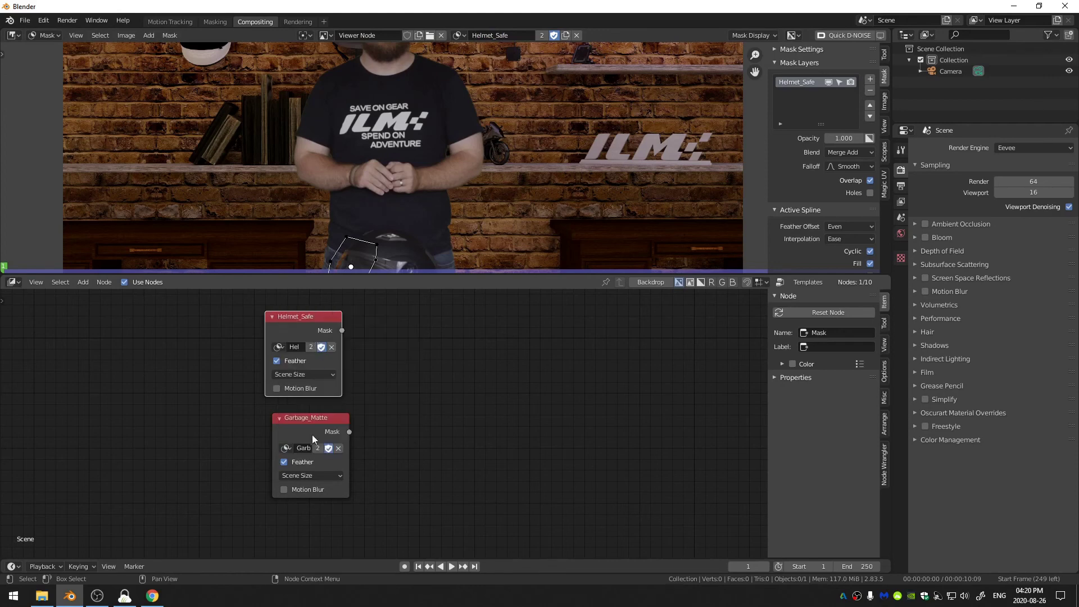
Step: Arrange both mask nodes near the Keying node and connect the Garbage_Matte mask output to its Garbage Matte input
{"action": "left_click_drag", "start_coordinate": [321, 422], "coordinate": [183, 298]}
{"action": "middle_click_drag", "start_coordinate": [279, 316], "coordinate": [258, 458]}
{"action": "scroll", "coordinate": [373, 179], "scroll_direction": "down", "scroll_amount": 2}
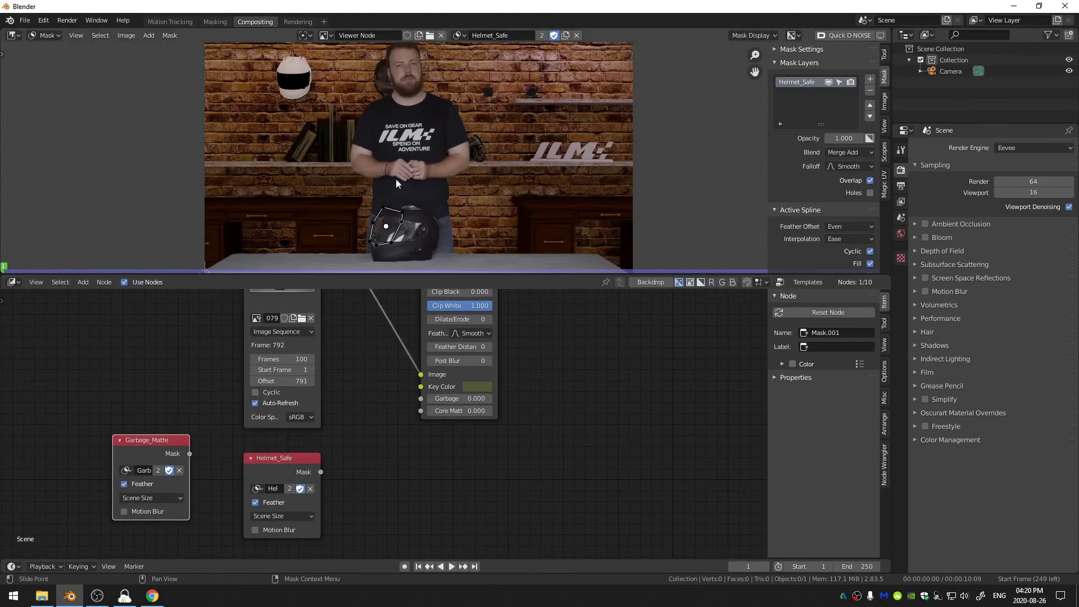
{"action": "left_click_drag", "start_coordinate": [172, 451], "coordinate": [416, 398]}
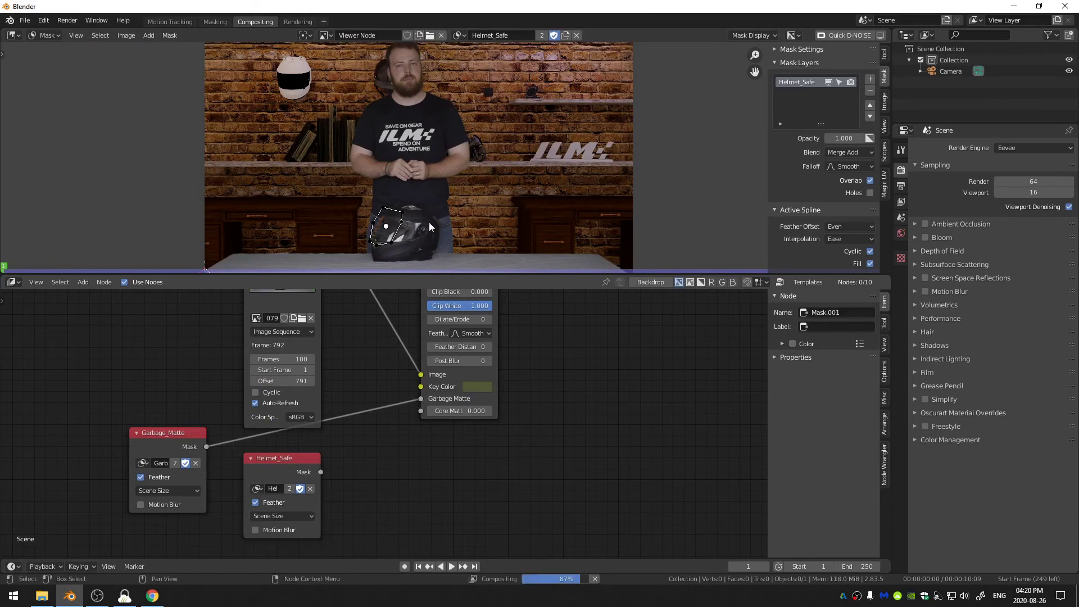
Step: Switch the image editor to View mode and connect the Helmet_Safe mask output to the Keying node's Core Matte input
{"action": "left_click", "coordinate": [39, 36]}
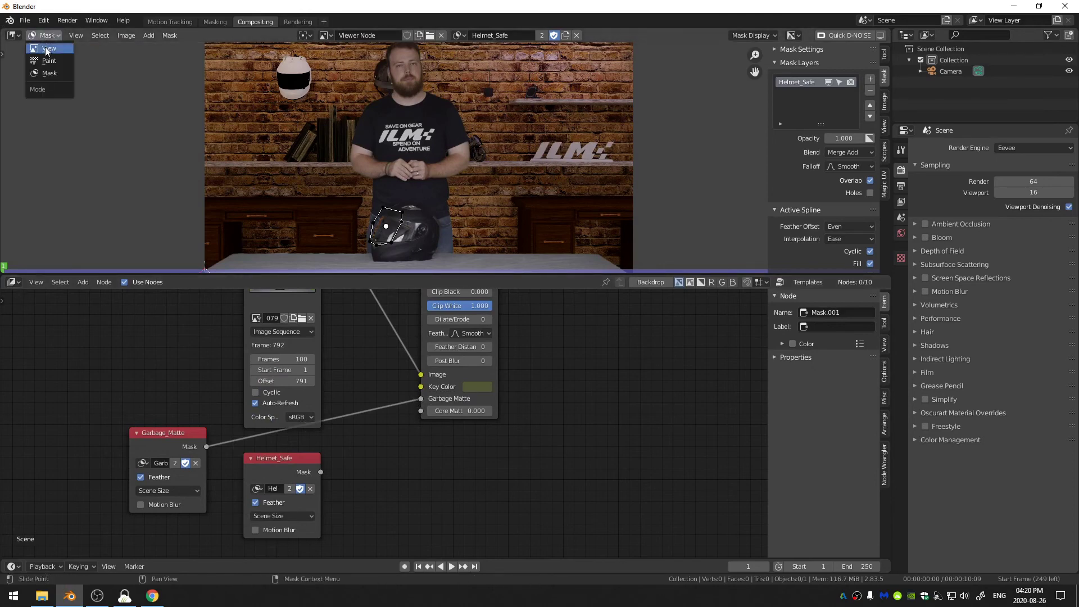
{"action": "left_click", "coordinate": [47, 49]}
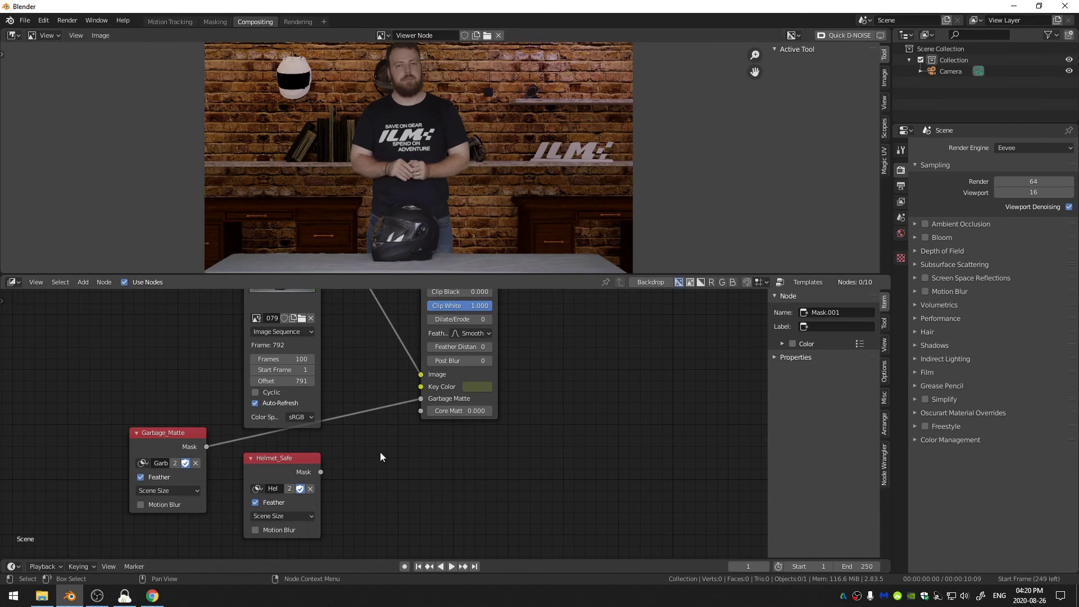
{"action": "left_click_drag", "start_coordinate": [320, 471], "coordinate": [425, 407]}
{"action": "scroll", "coordinate": [393, 209], "scroll_direction": "up", "scroll_amount": 6}
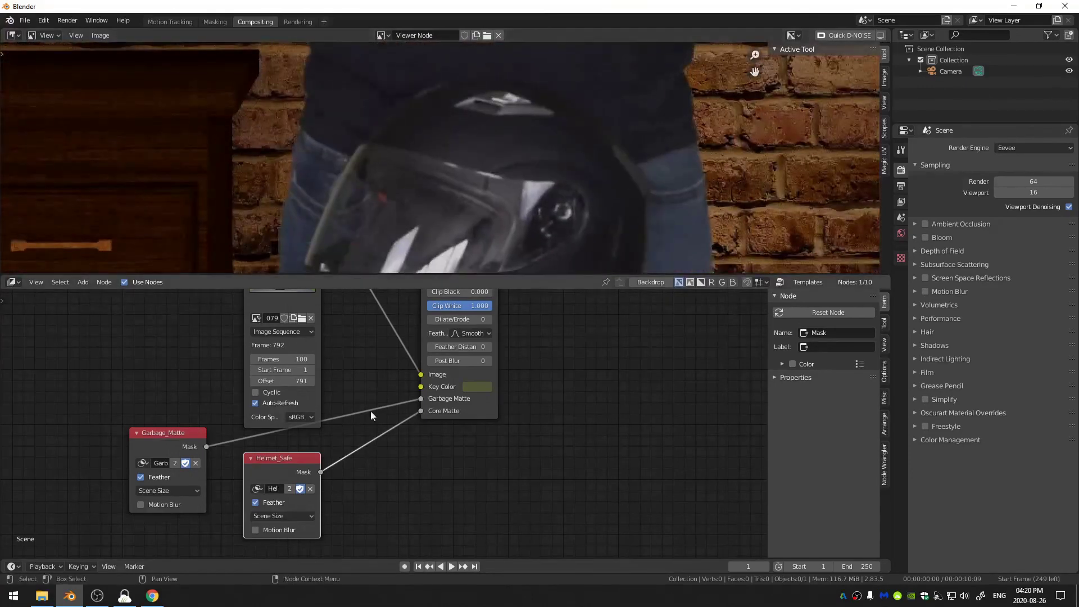
{"action": "mouse_move", "coordinate": [417, 409]}
{"action": "left_mouse_down"}
{"action": "mouse_move", "coordinate": [338, 440]}
{"action": "mouse_move", "coordinate": [321, 471]}
{"action": "mouse_move", "coordinate": [423, 403]}
{"action": "left_mouse_up"}
{"action": "scroll", "coordinate": [363, 177], "scroll_direction": "down", "scroll_amount": 6}
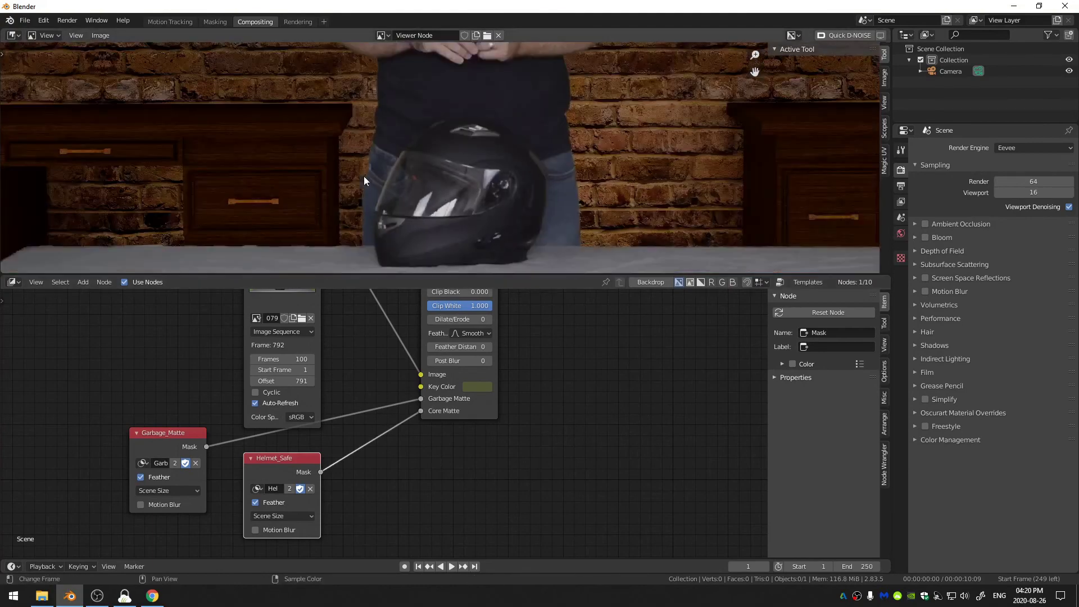
{"action": "middle_click_drag", "start_coordinate": [366, 171], "coordinate": [354, 215]}
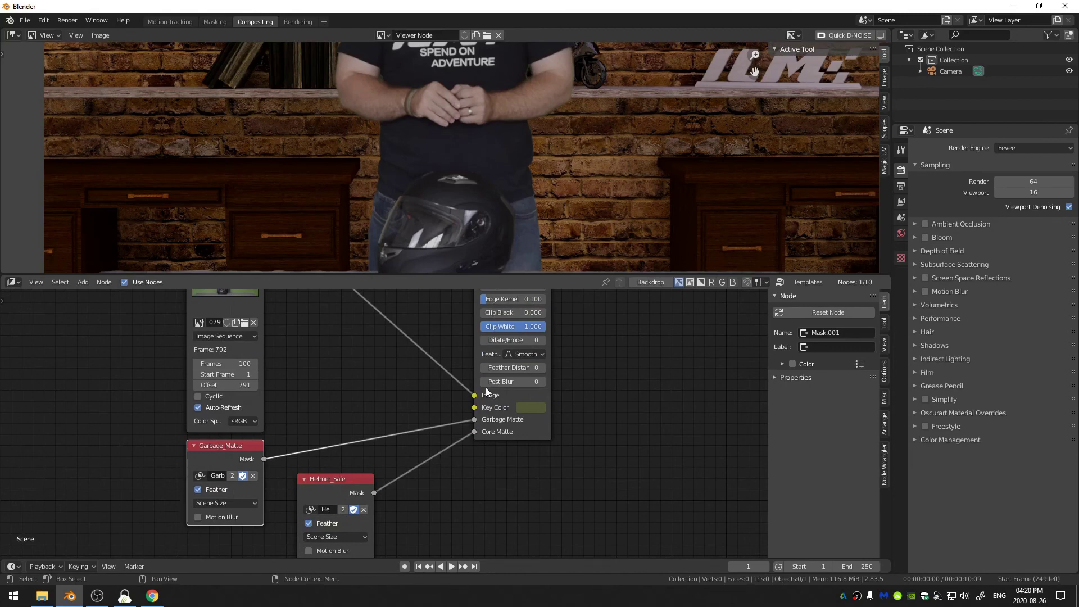
{"action": "scroll", "coordinate": [284, 232], "scroll_direction": "down", "scroll_amount": 3}
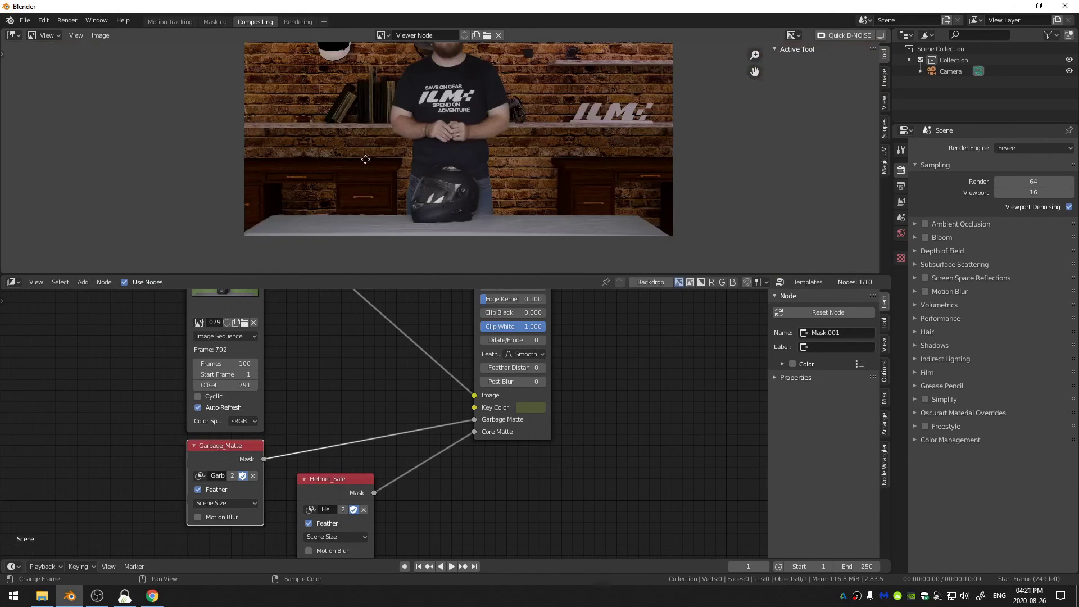
{"action": "middle_click_drag", "start_coordinate": [365, 159], "coordinate": [331, 186]}
{"action": "scroll", "coordinate": [331, 186], "scroll_direction": "down", "scroll_amount": 1}
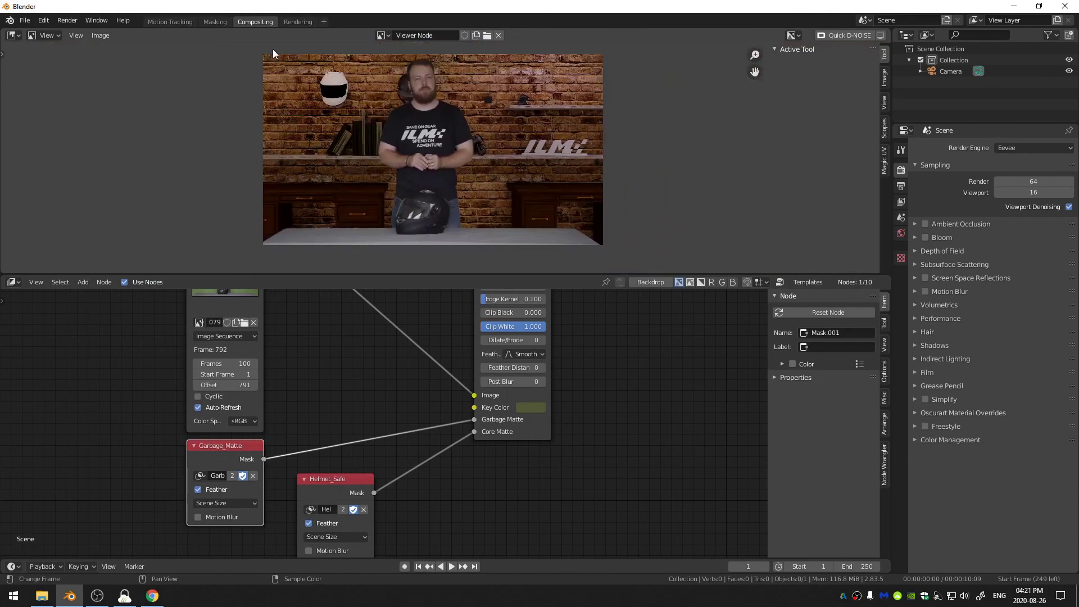
Step: Disconnect the Garbage_Matte mask from the Keying node and inspect the upper corner of the composited background
{"action": "left_click_drag", "start_coordinate": [474, 420], "coordinate": [419, 419]}
{"action": "middle_click_drag", "start_coordinate": [637, 60], "coordinate": [540, 144]}
{"action": "scroll", "coordinate": [547, 140], "scroll_direction": "up", "scroll_amount": 3}
{"action": "scroll", "coordinate": [551, 157], "scroll_direction": "up", "scroll_amount": 2}
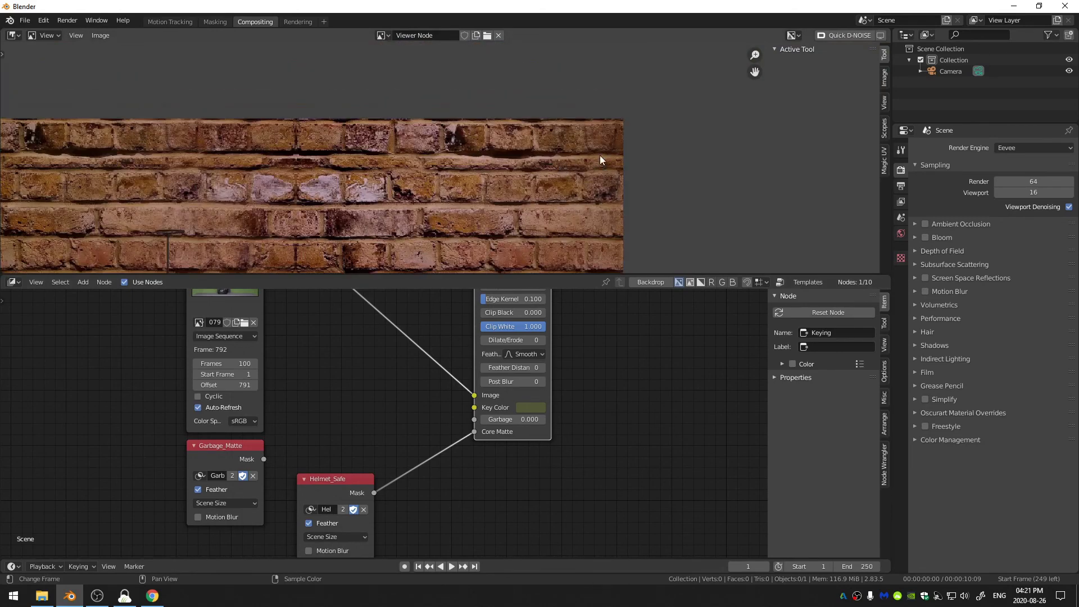
Step: Preview the Keying node's image output directly in the Viewer
{"action": "middle_click_drag", "start_coordinate": [341, 364], "coordinate": [373, 432]}
{"action": "middle_click_drag", "start_coordinate": [447, 412], "coordinate": [351, 470]}
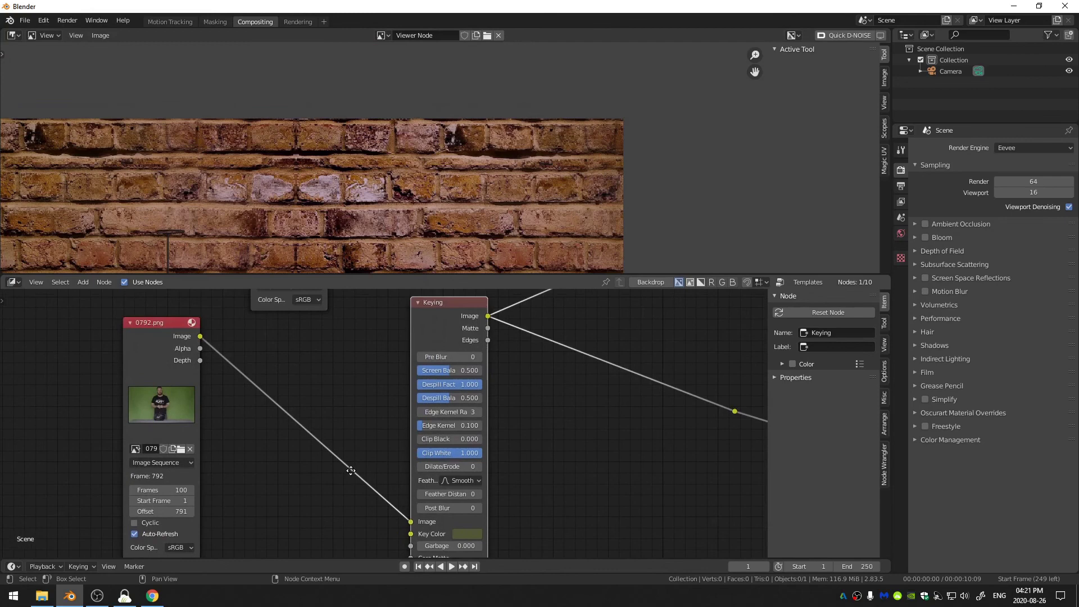
{"action": "left_click", "coordinate": [449, 318], "text": "ctrl+shift"}
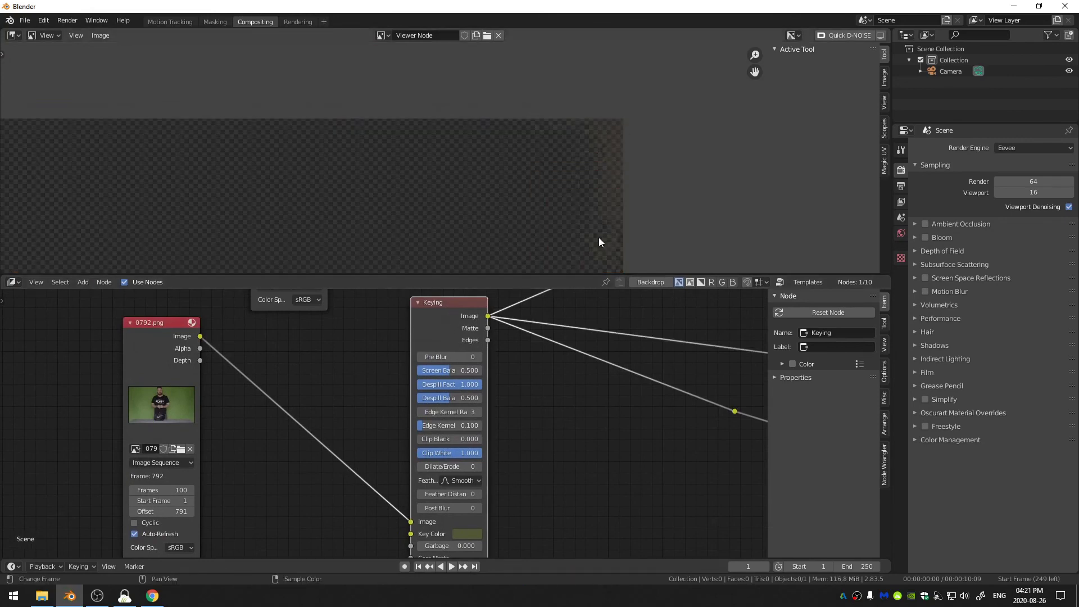
Step: Reconnect the Garbage_Matte mask to the Keying node's Garbage Matte input and move the Helmet_Safe node closer to the Garbage_Matte node
{"action": "middle_click_drag", "start_coordinate": [297, 490], "coordinate": [311, 447]}
{"action": "left_click_drag", "start_coordinate": [215, 542], "coordinate": [437, 504]}
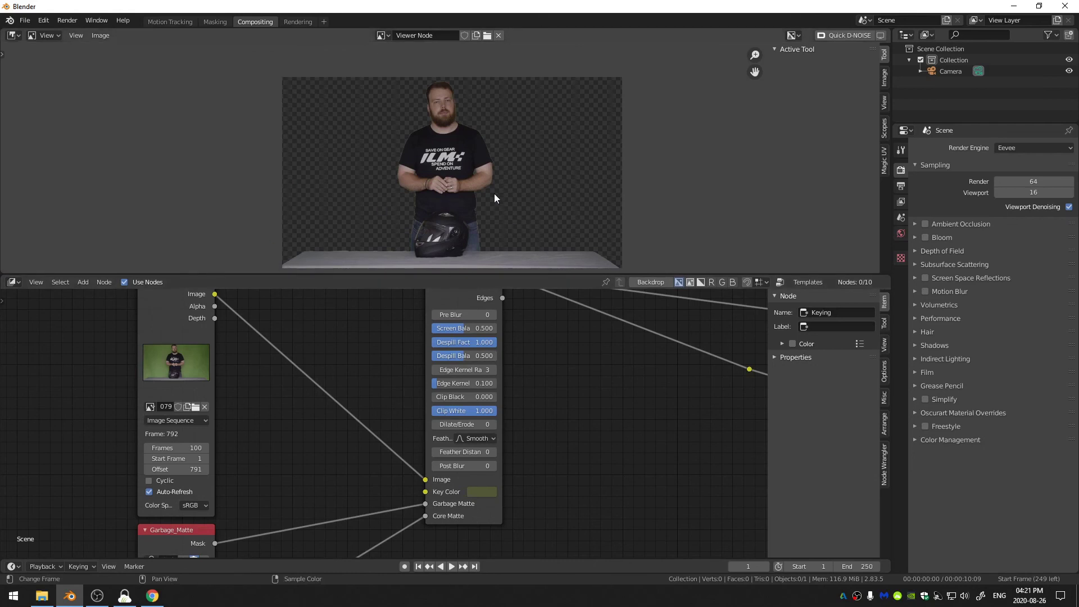
{"action": "middle_click_drag", "start_coordinate": [261, 446], "coordinate": [298, 311]}
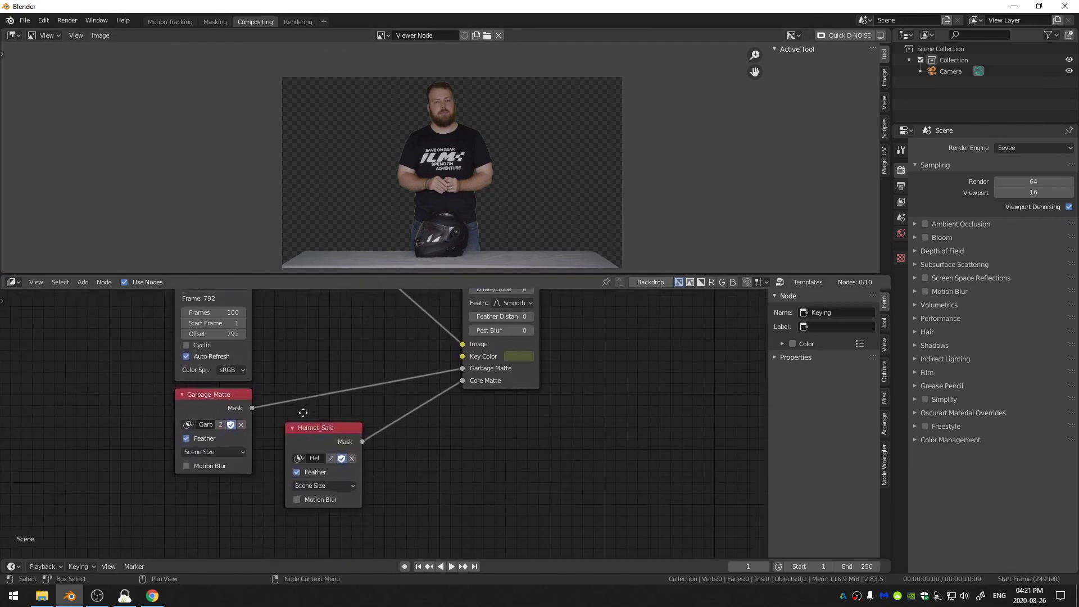
{"action": "left_click_drag", "start_coordinate": [317, 430], "coordinate": [300, 426]}
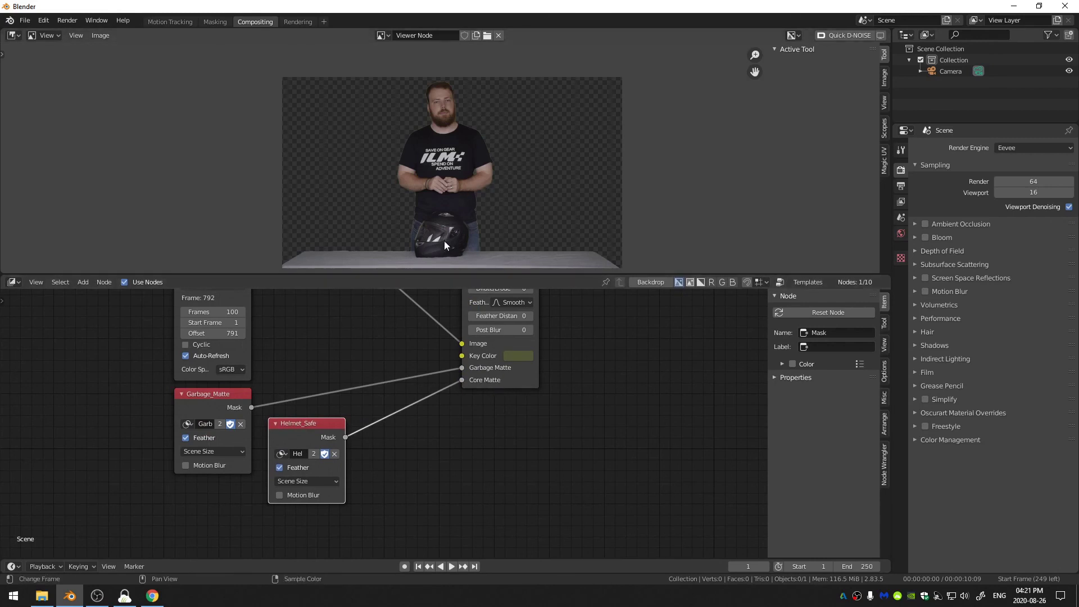
Step: Examine the keyed footage and the node connections from the masks and image sequence through Keying to the Viewer and Composite nodes
{"action": "scroll", "coordinate": [440, 241], "scroll_direction": "up", "scroll_amount": 1}
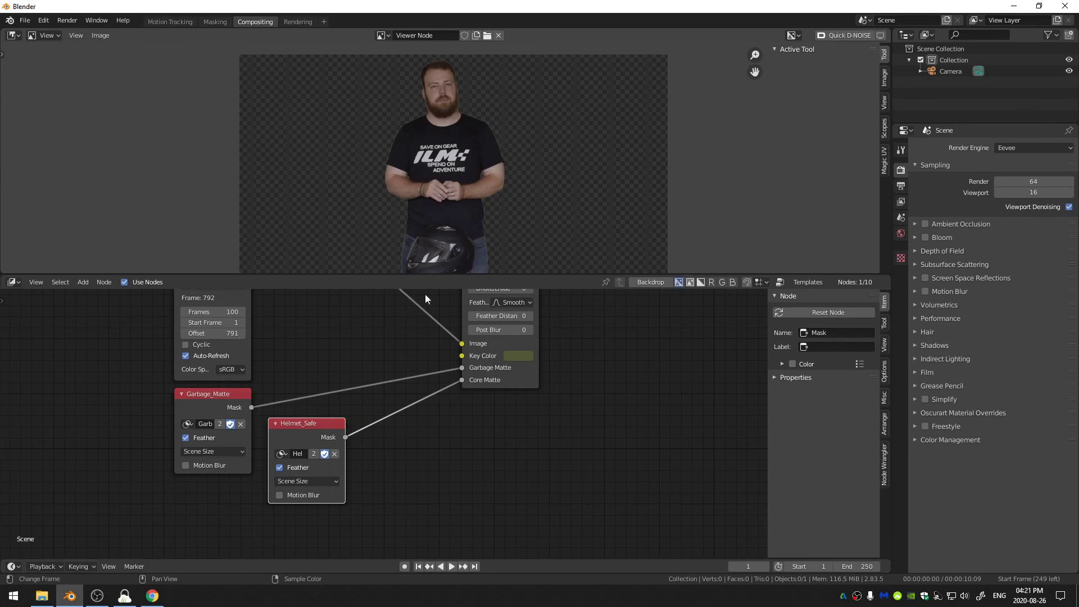
{"action": "middle_click_drag", "start_coordinate": [579, 304], "coordinate": [503, 435]}
{"action": "scroll", "coordinate": [504, 435], "scroll_direction": "down", "scroll_amount": 3}
{"action": "middle_click_drag", "start_coordinate": [541, 390], "coordinate": [477, 396]}
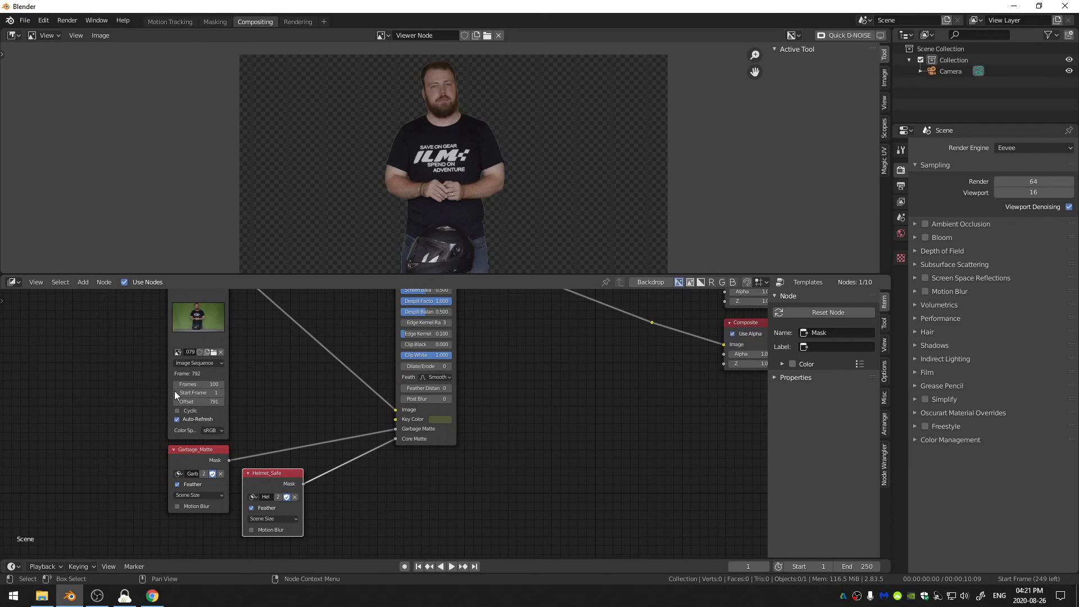
{"action": "left_click", "coordinate": [414, 420]}
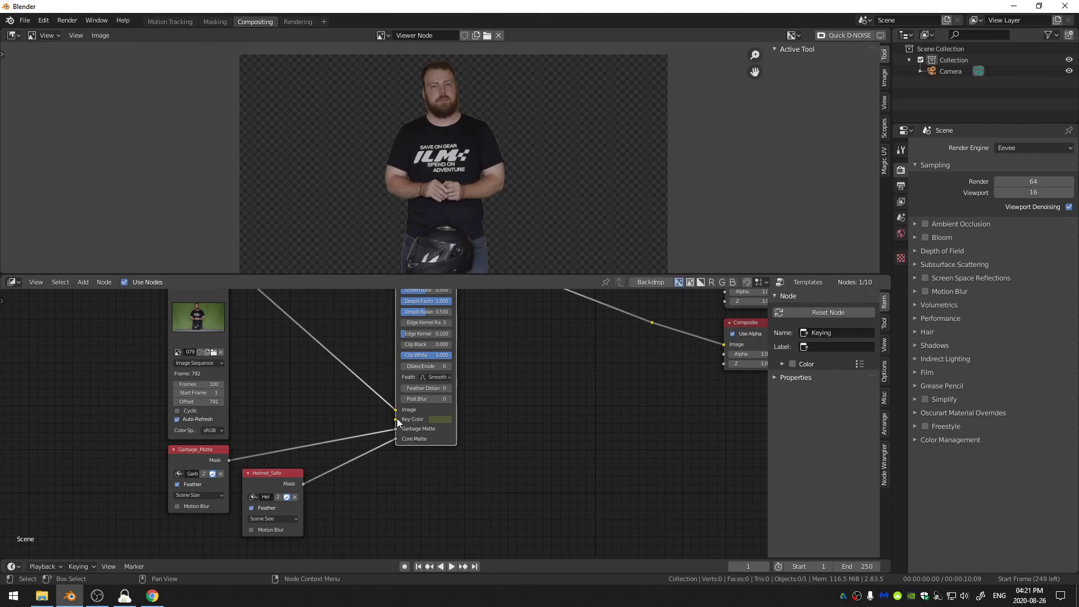
{"action": "left_click_drag", "start_coordinate": [396, 419], "coordinate": [479, 454]}
{"action": "middle_click_drag", "start_coordinate": [428, 307], "coordinate": [385, 412]}
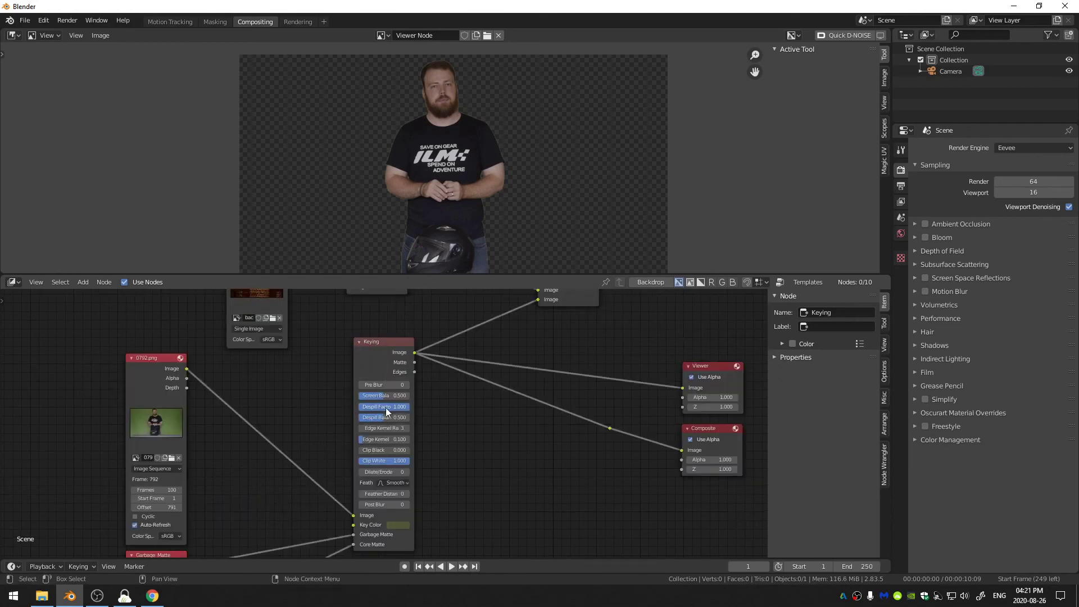
{"action": "middle_click_drag", "start_coordinate": [438, 459], "coordinate": [292, 447]}
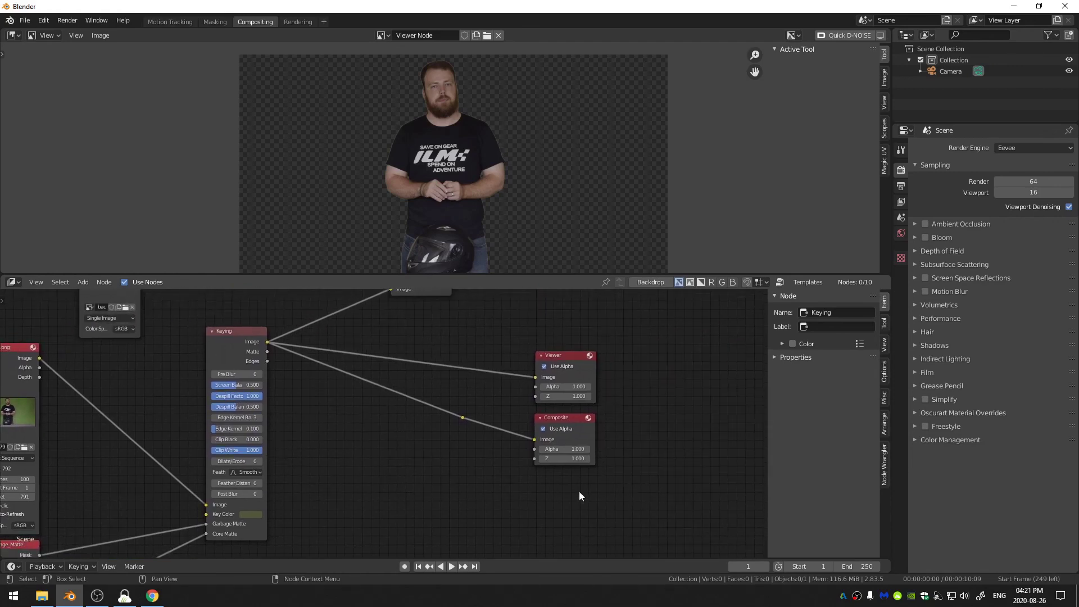